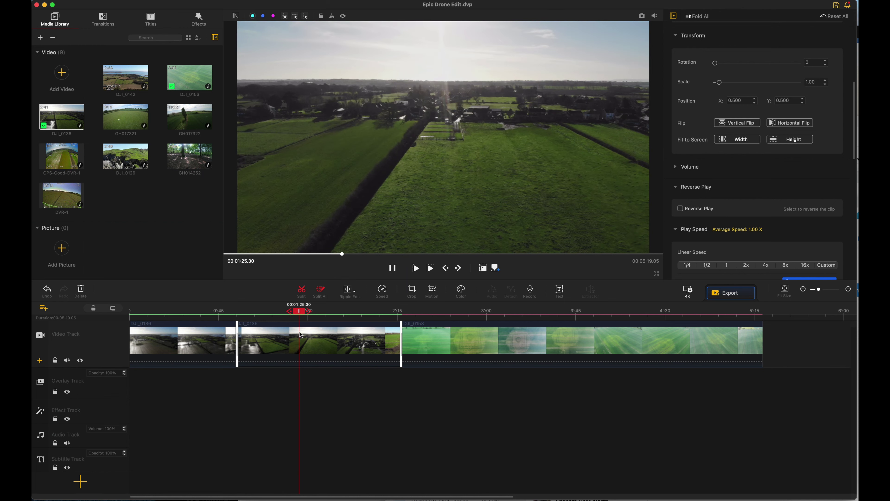
Delete the selected second segment of DJI_0136 and add a Fade transition where DJI_0136 meets DJI_0153
key(Delete)
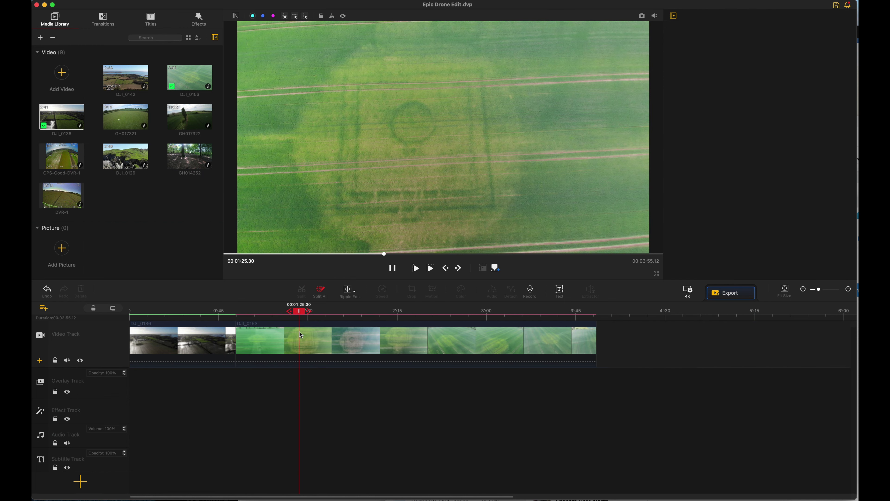
drag(295, 308, 227, 313)
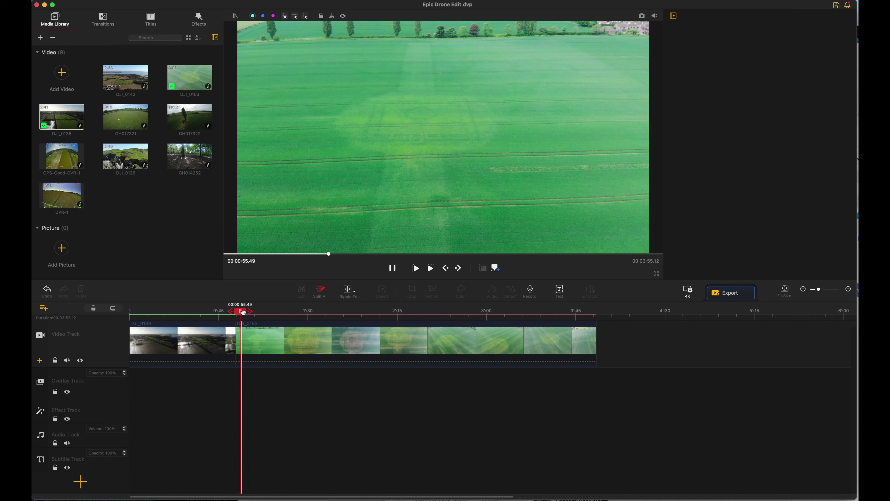
click(103, 17)
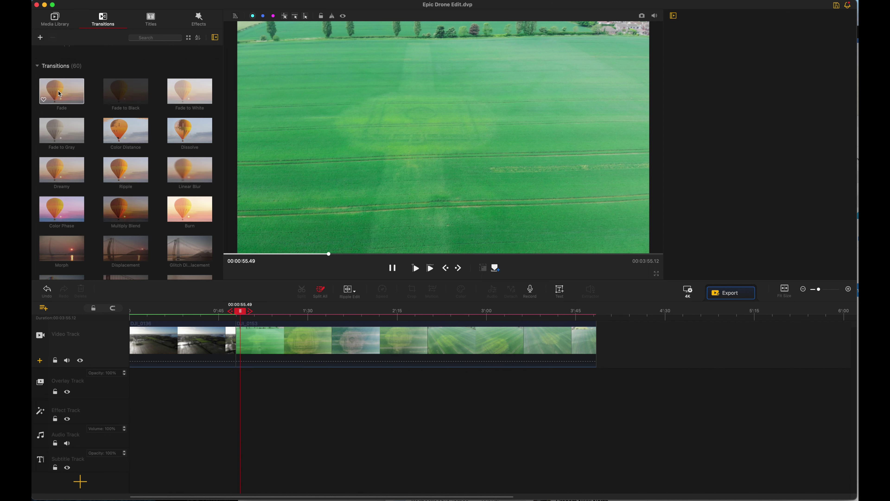
drag(206, 319, 234, 337)
click(228, 310)
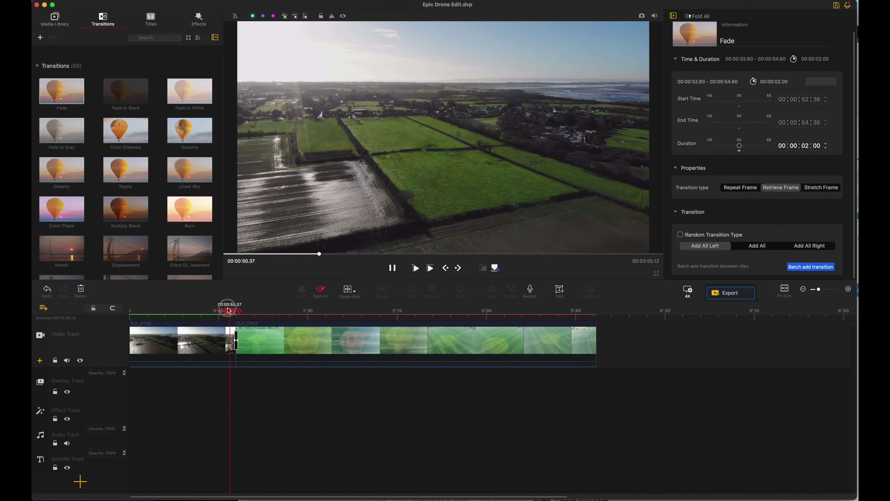
click(214, 330)
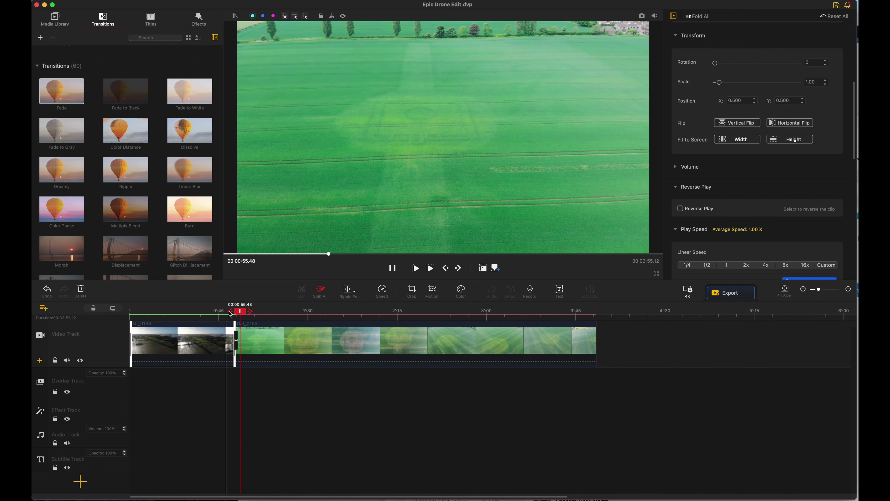
Add a Fade transition at the very start of the DJI_0136 clip
drag(236, 312, 132, 309)
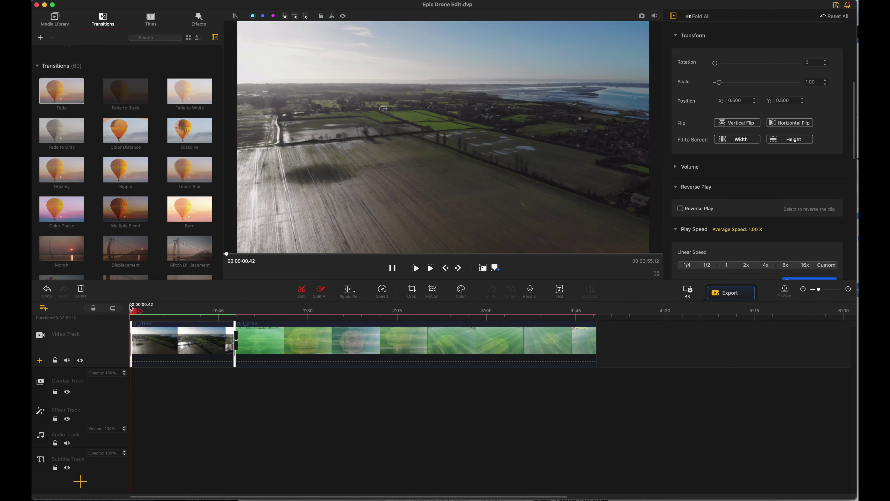
drag(132, 311, 125, 308)
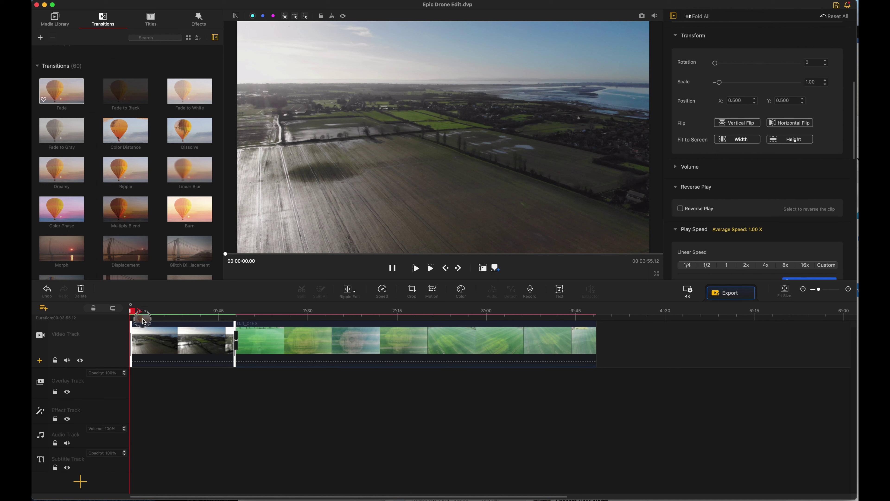
drag(143, 321, 137, 339)
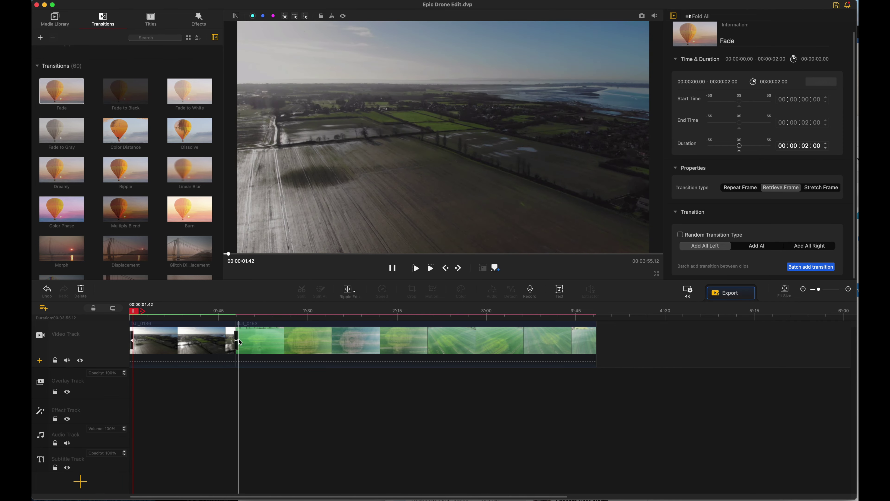
Split the DJI_0153 clip at 00:01:30.44 and delete the part after the cut
click(310, 328)
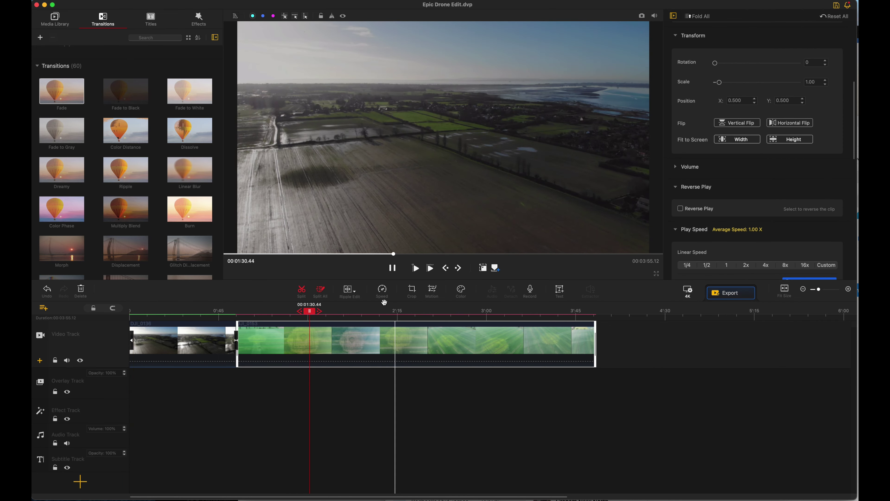
click(303, 290)
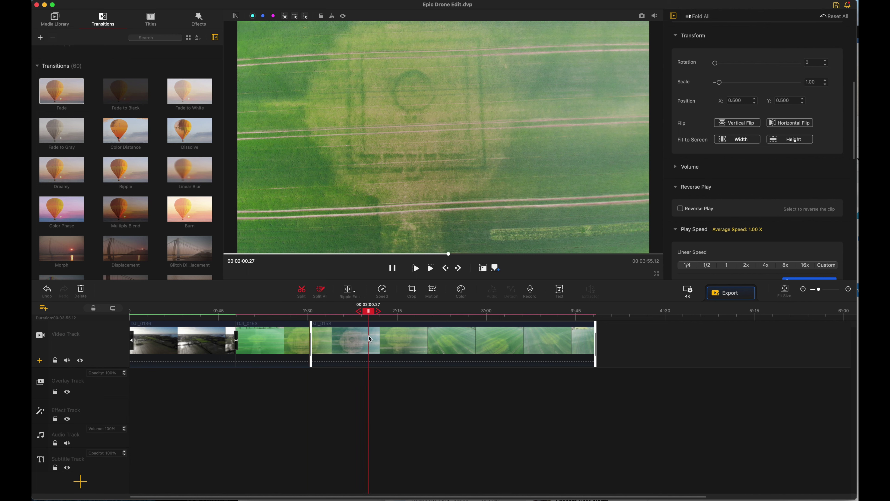
key(Delete)
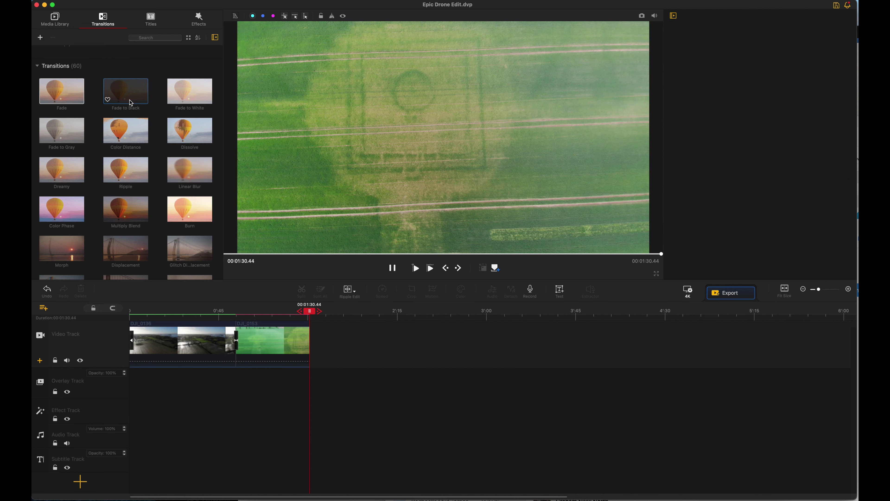
Add a Fade to Black transition at the end of the DJI_0153 clip and preview it
mouse_move(284, 260)
mouse_down()
mouse_move(305, 339)
mouse_move(300, 315)
mouse_up()
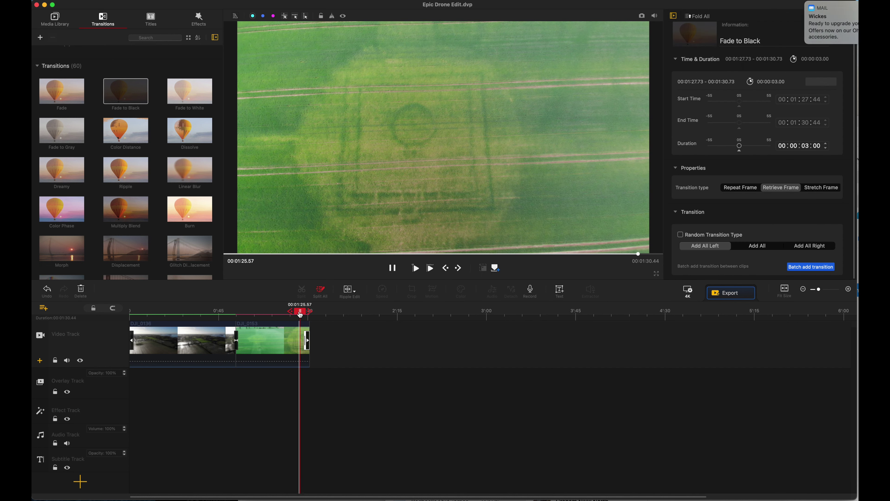
click(302, 335)
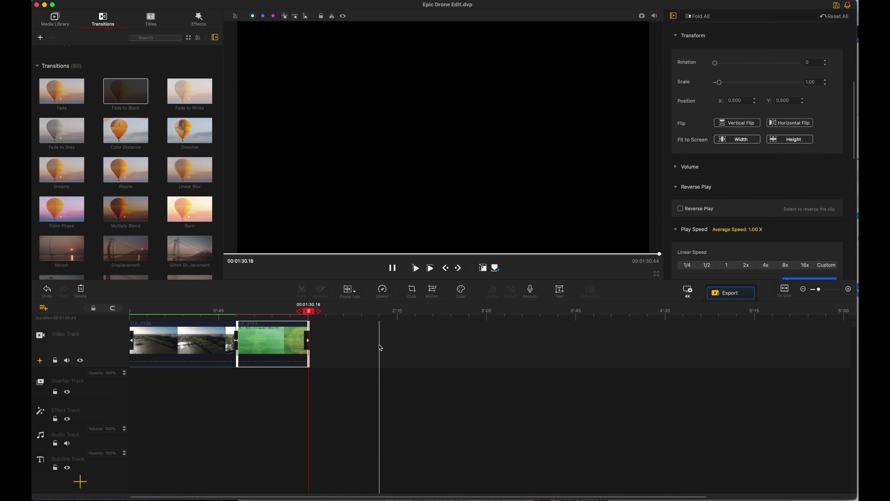
Place the GH017321 clip after DJI_0153 on the video track and trim its start at the 00:03:25.19 mark
click(54, 16)
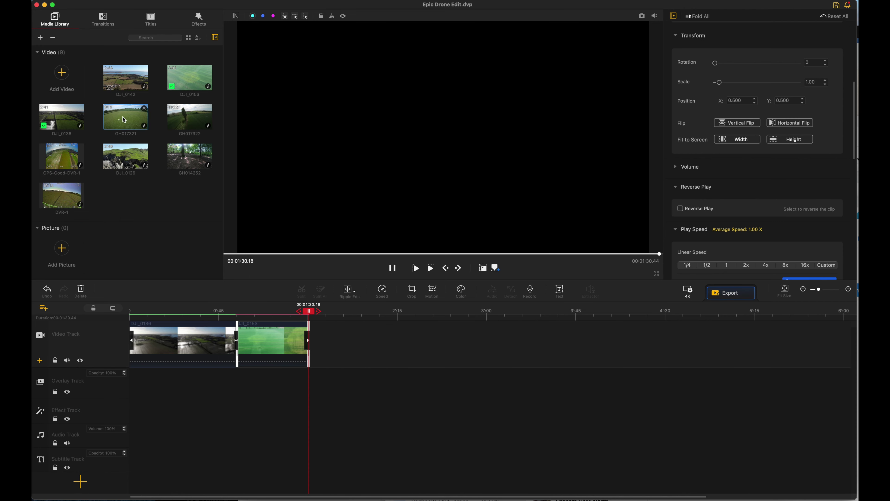
drag(355, 268, 359, 351)
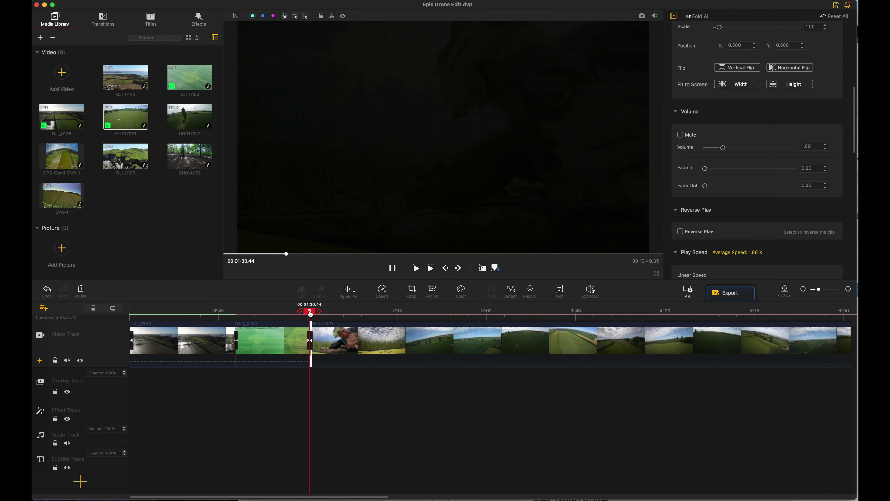
drag(311, 313, 575, 346)
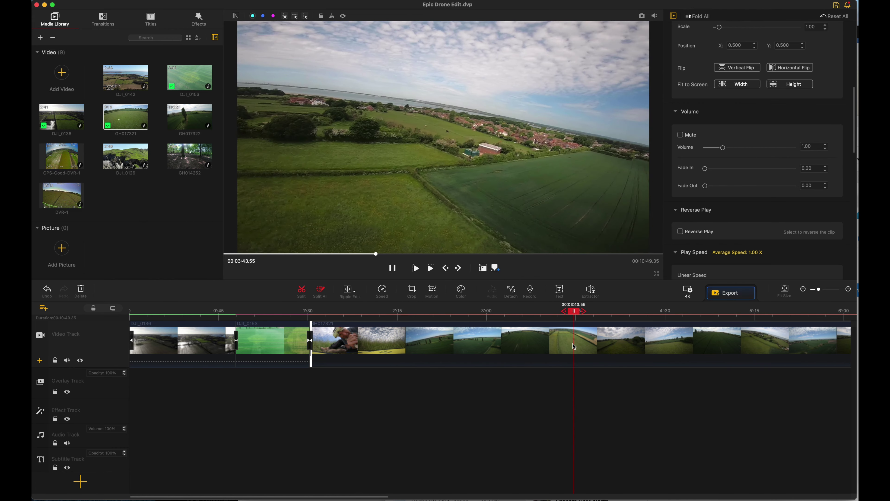
mouse_move(328, 340)
mouse_down()
mouse_move(609, 340)
mouse_move(313, 341)
mouse_up()
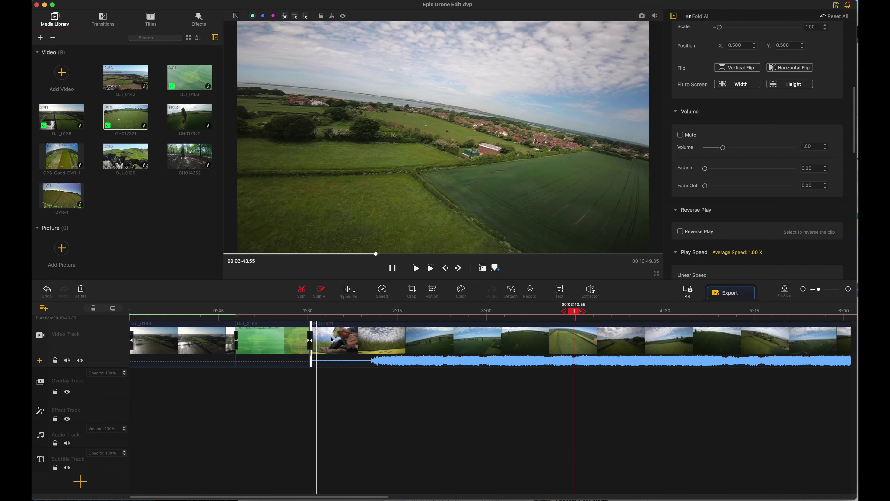
drag(577, 310, 539, 317)
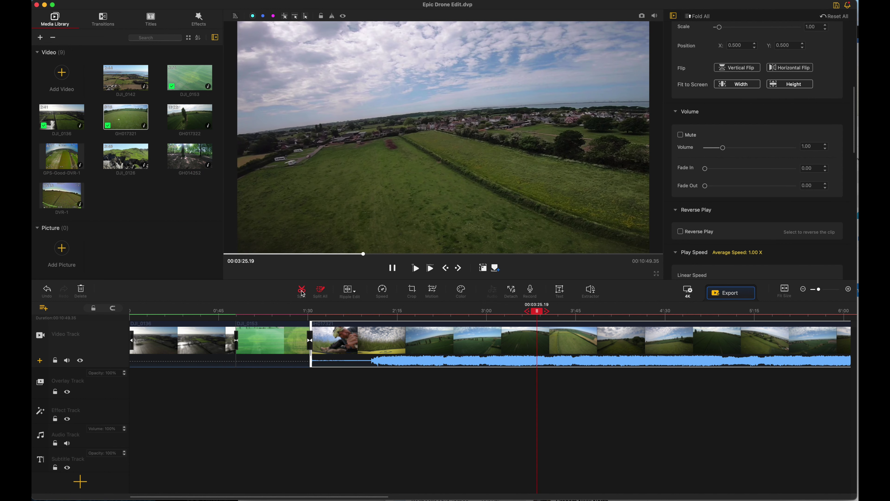
drag(311, 326, 539, 336)
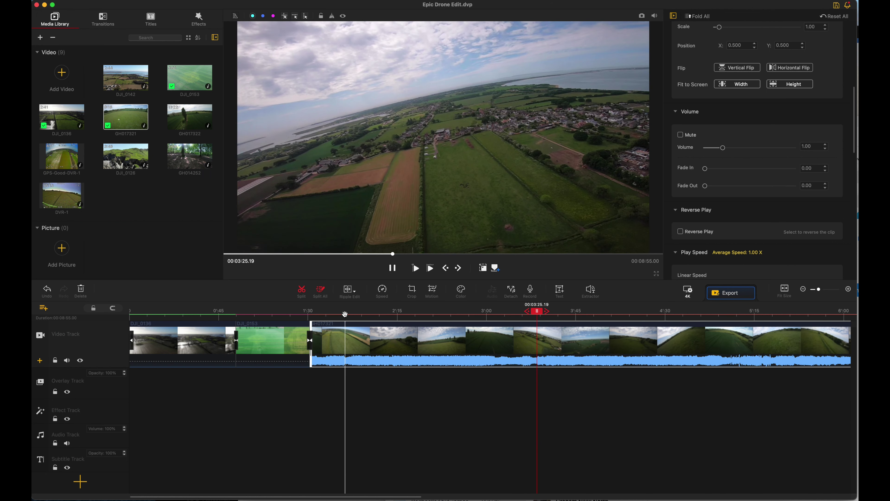
Replace the Fade to Black transition between DJI_0153 and GH017321 with Wipe Left and preview the wipe
click(303, 330)
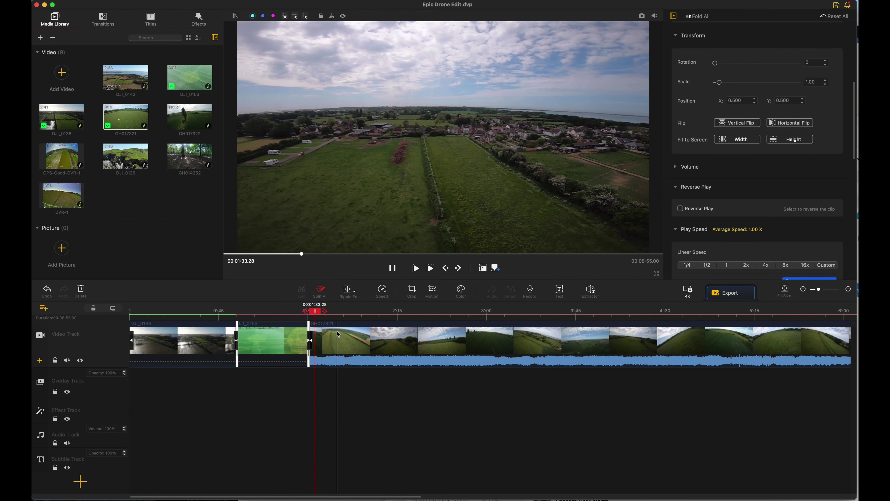
click(309, 336)
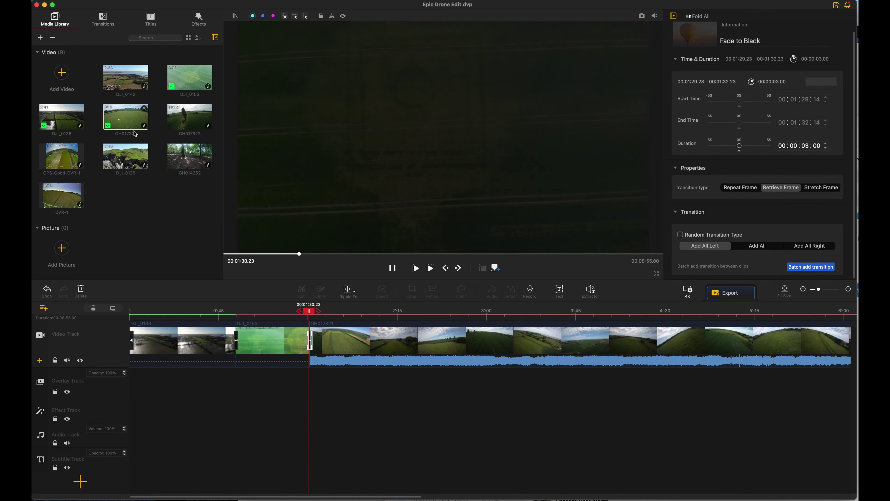
click(102, 21)
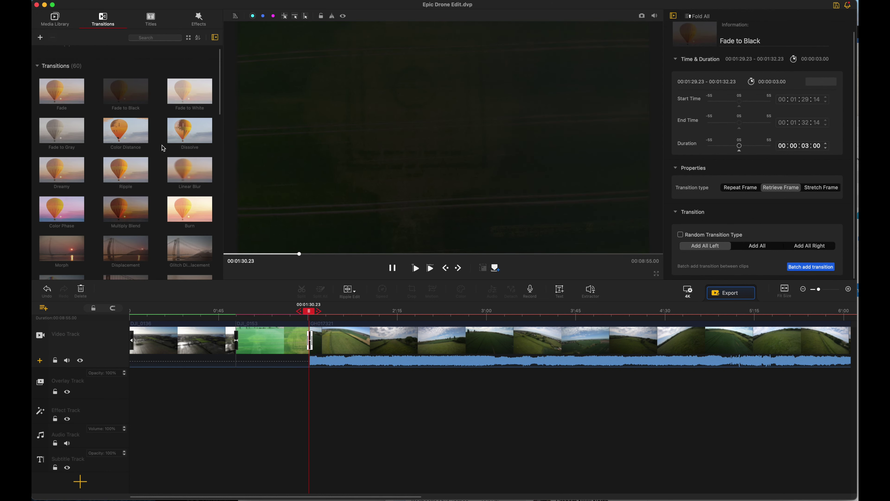
scroll(163, 148, down, 5)
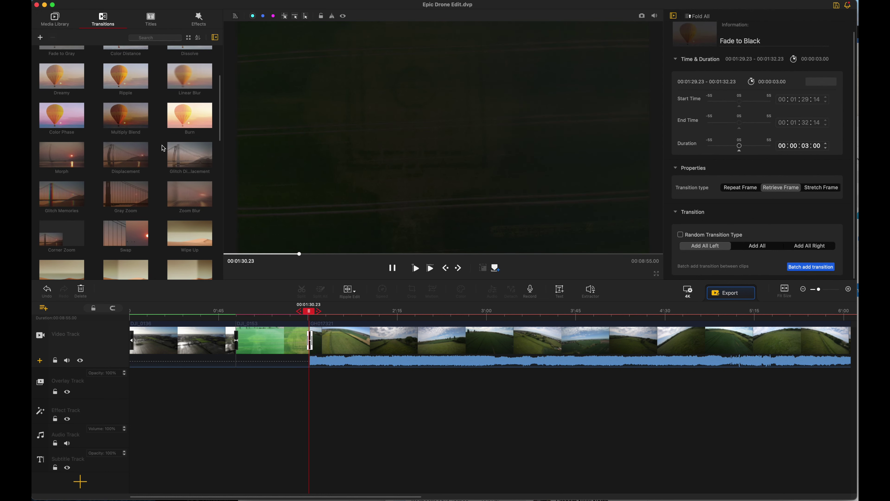
scroll(141, 157, down, 4)
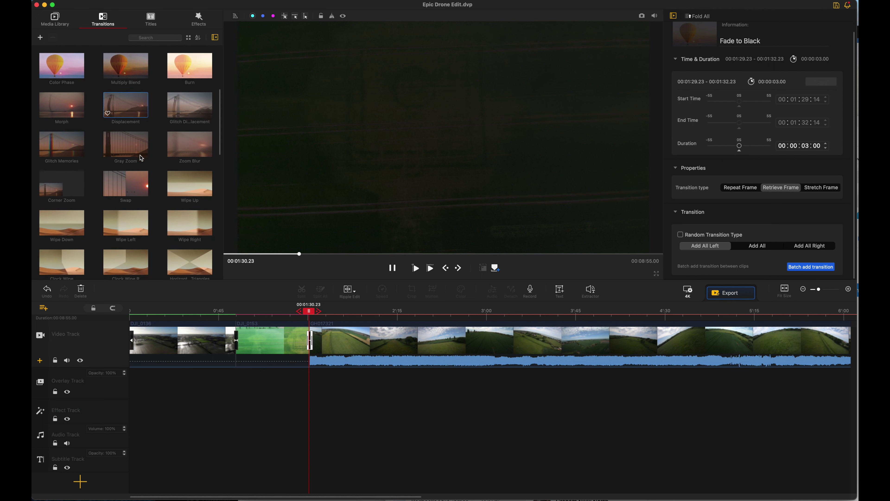
drag(119, 209, 308, 346)
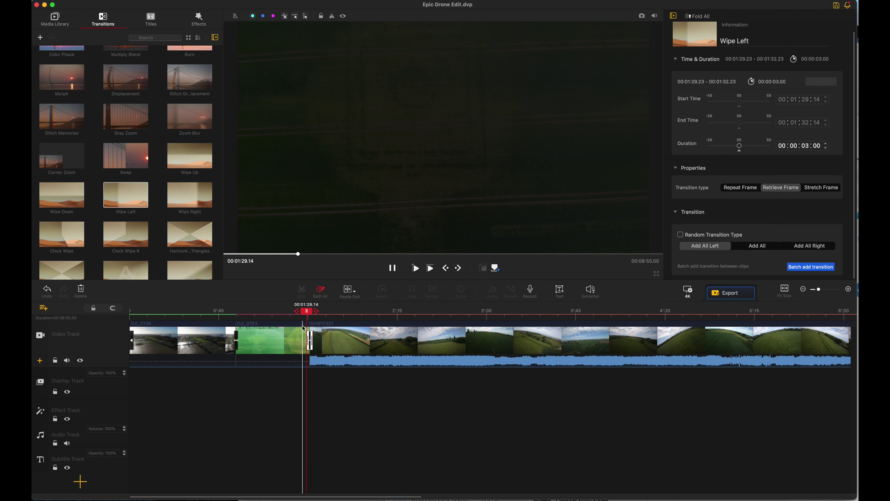
click(305, 311)
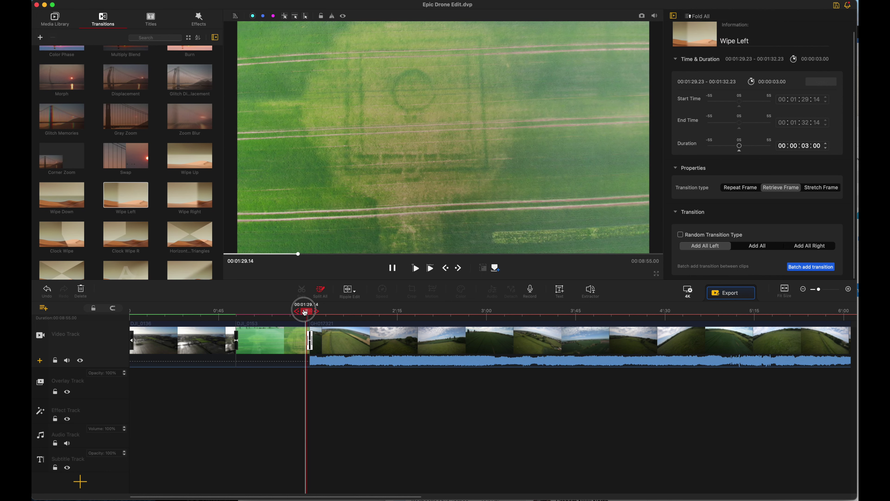
click(305, 328)
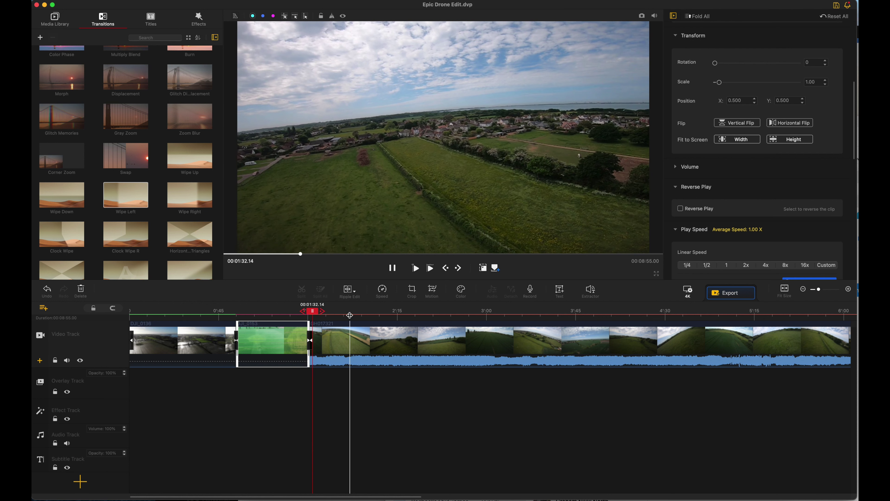
Delete the GH017321 clip from the timeline and place the DVR-1 clip after DJI_0153 instead
click(348, 349)
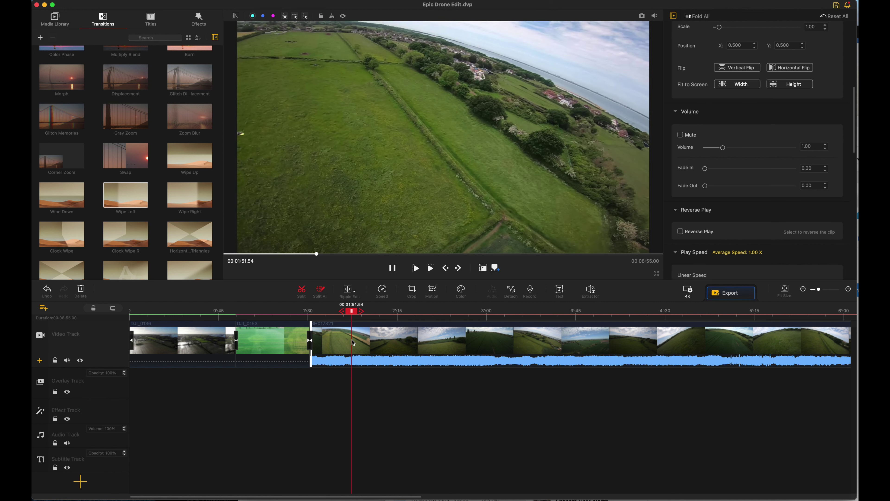
key(Delete)
click(55, 19)
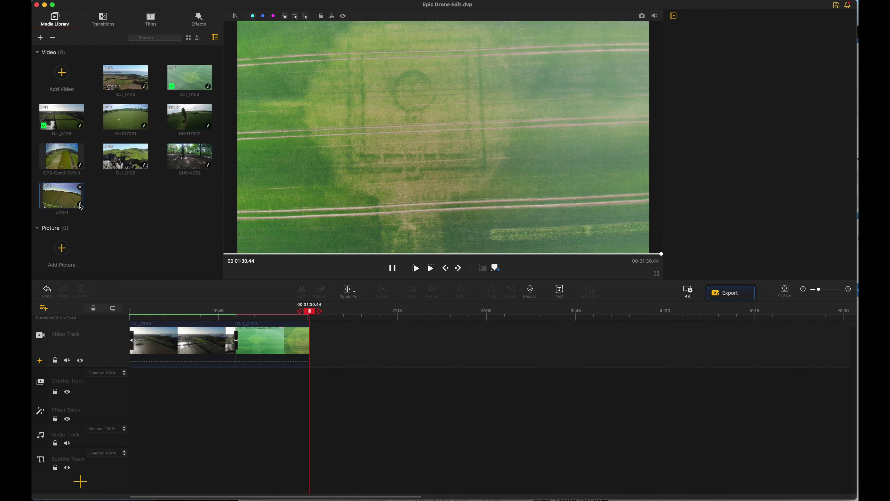
drag(55, 198, 335, 355)
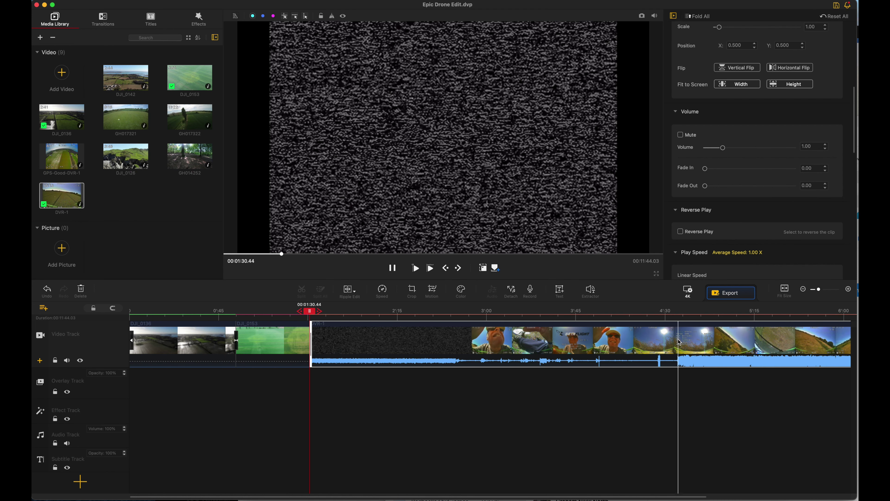
Split the DVR-1 clip at 00:05:10.38 and delete the part before the cut
click(761, 340)
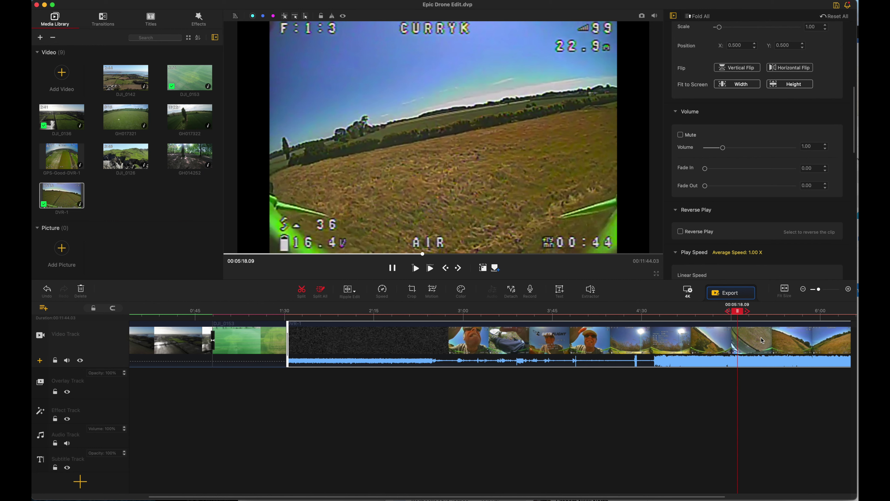
click(711, 345)
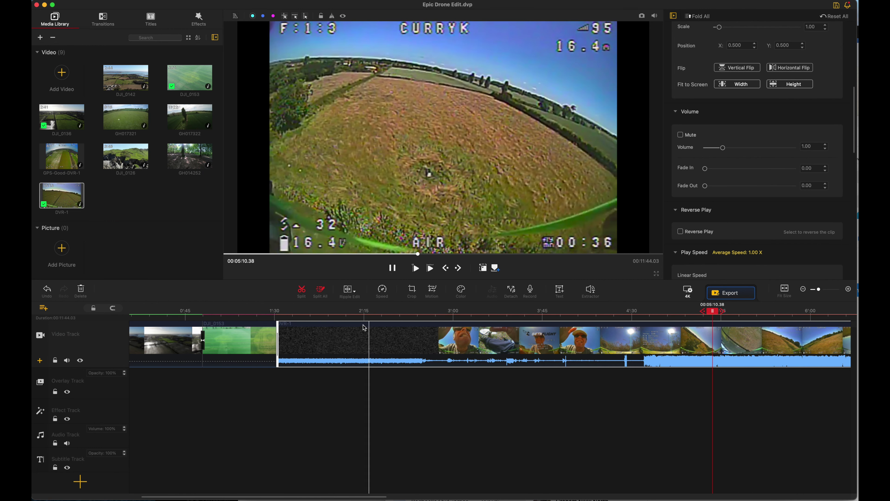
click(305, 295)
click(605, 358)
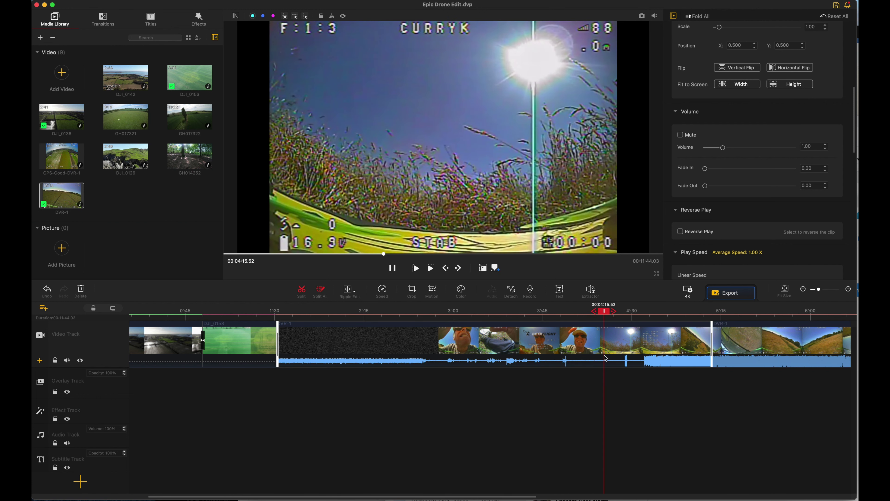
key(Delete)
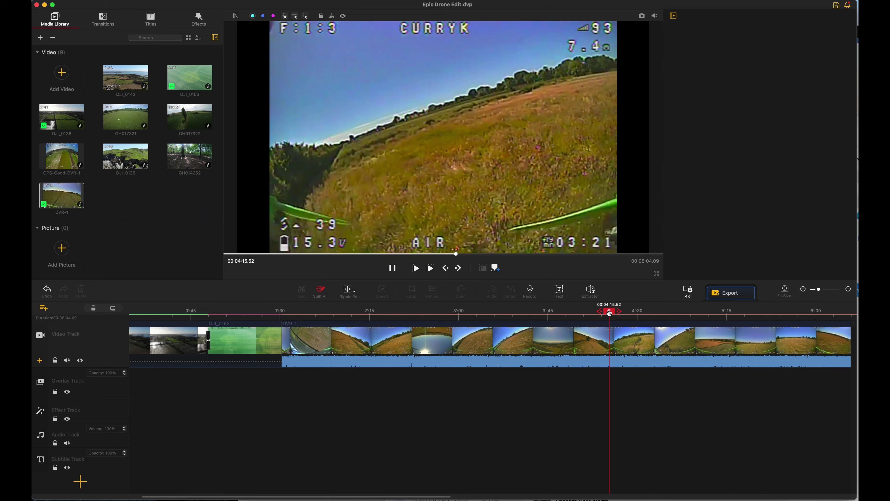
Split the DVR-1 clip at 00:02:17.43 and delete the part after the cut
drag(609, 313, 378, 336)
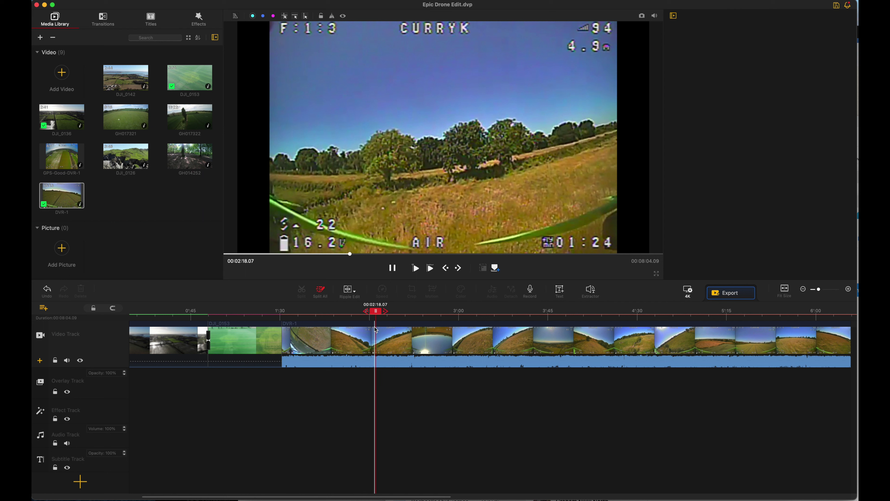
click(377, 332)
click(301, 290)
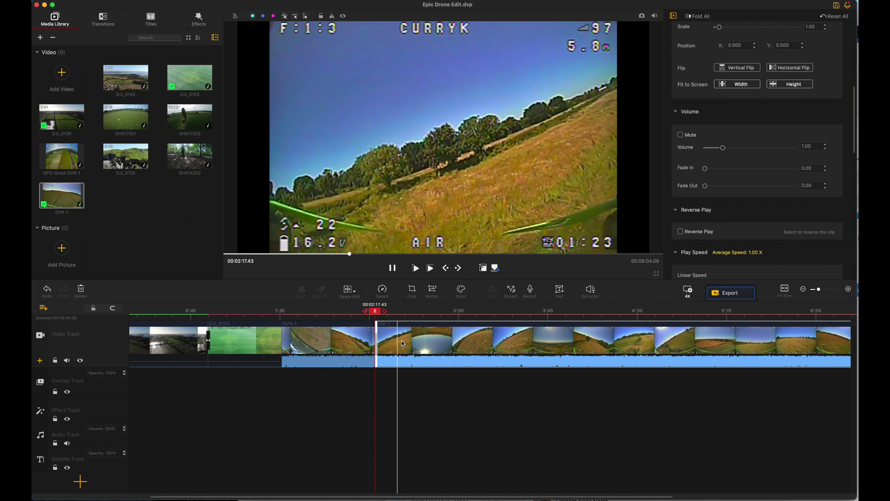
click(414, 338)
key(Delete)
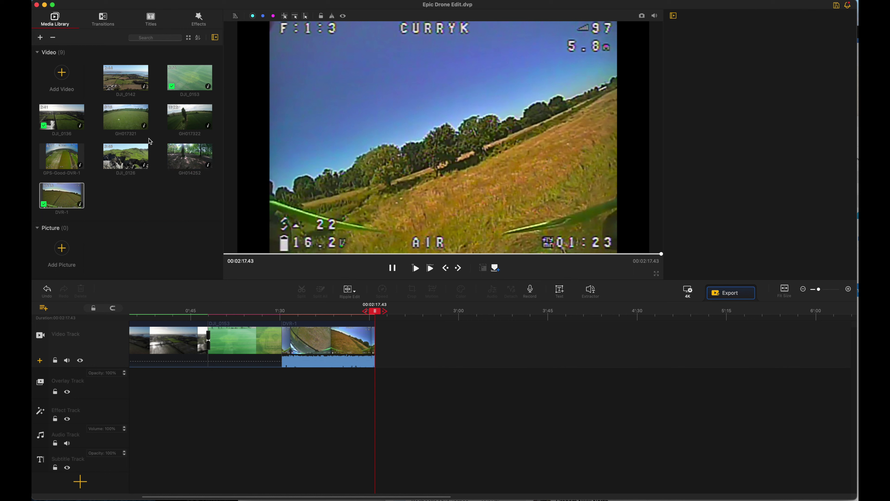
Place the GPS-Good-DVR-1 clip after DVR-1 on the video track
click(73, 155)
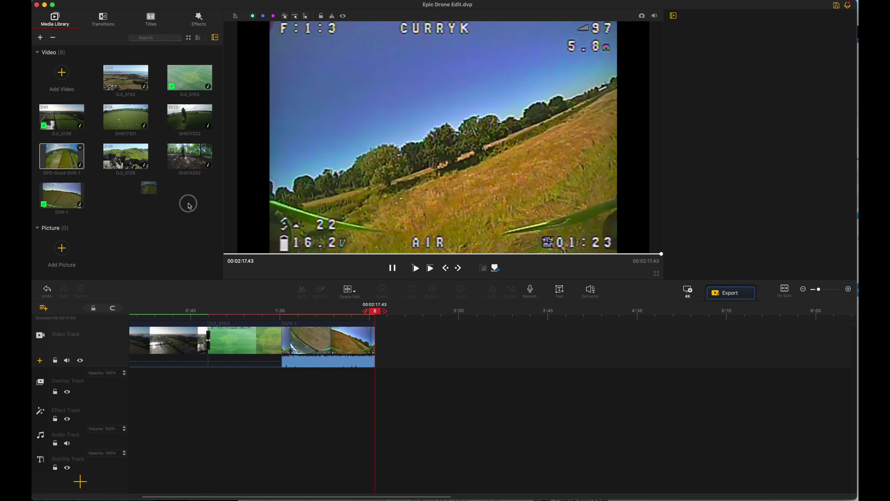
drag(189, 206, 689, 318)
scroll(690, 318, right, 10)
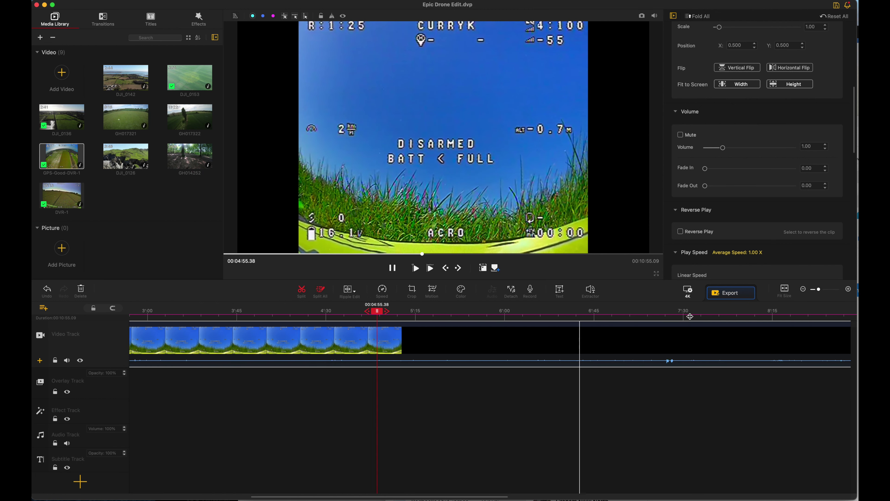
Split the GPS-Good-DVR-1 clip at 00:07:49.02 and delete the part before the cut
scroll(690, 317, right, 8)
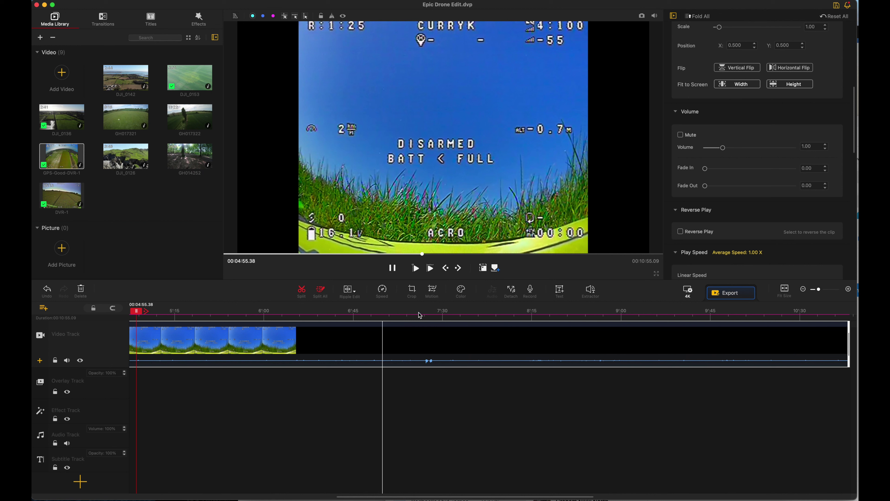
click(482, 311)
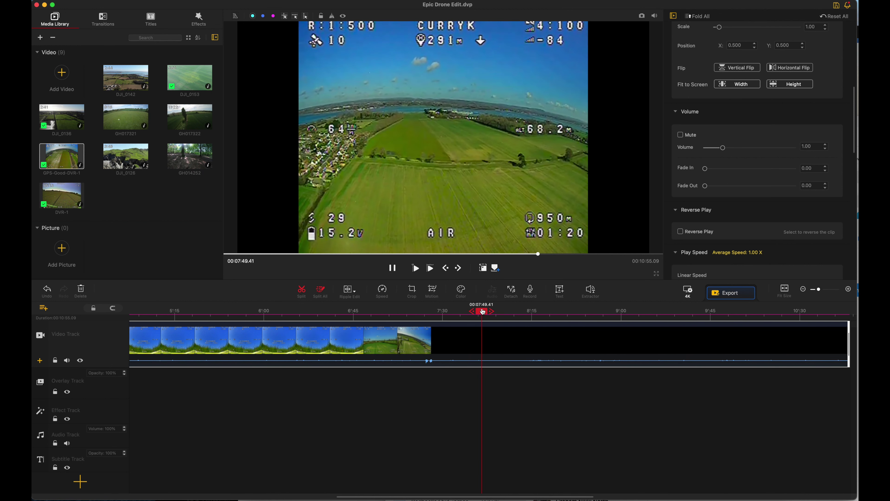
drag(483, 311, 482, 347)
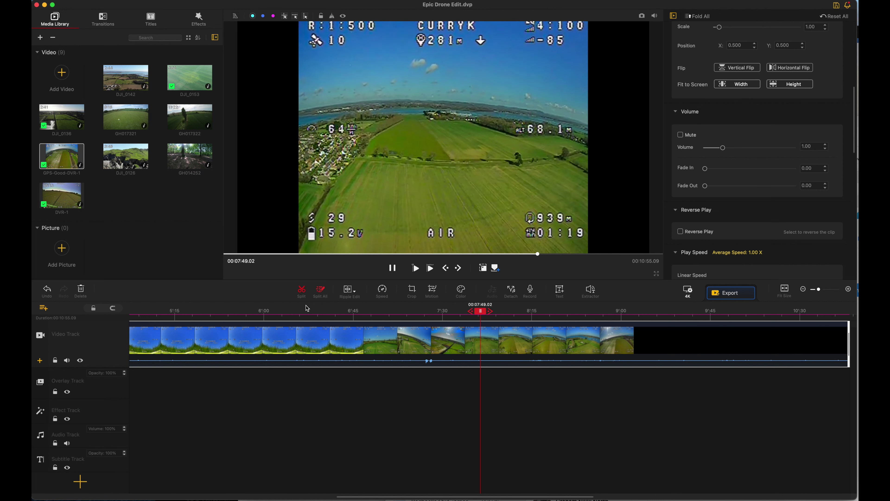
click(302, 317)
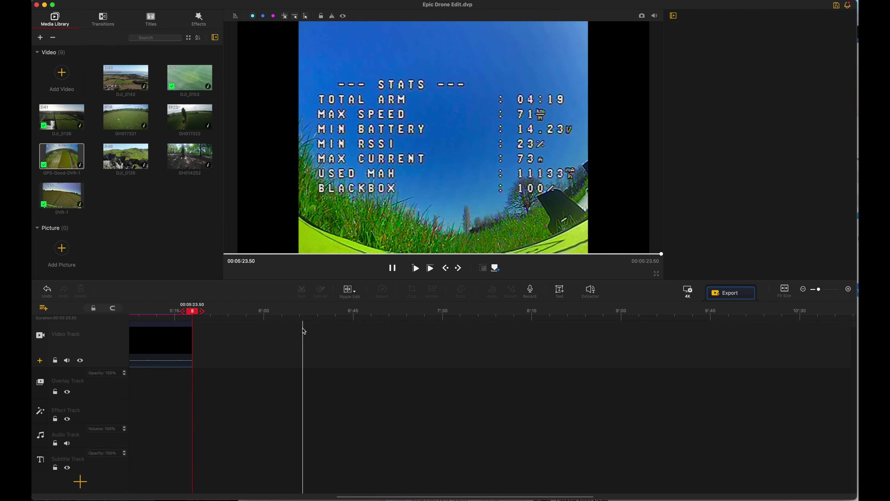
scroll(304, 331, left, 15)
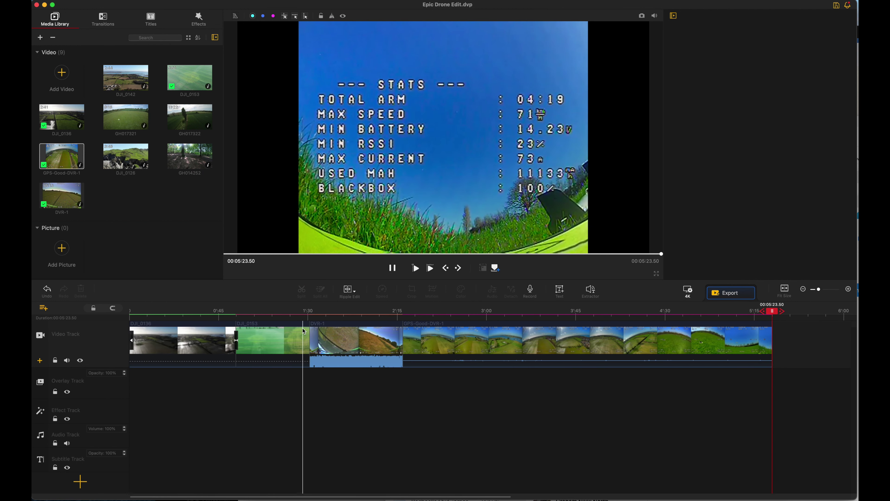
Trim the end of the GPS-Good-DVR-1 clip back to 00:03:00.13
click(771, 343)
drag(772, 338, 487, 339)
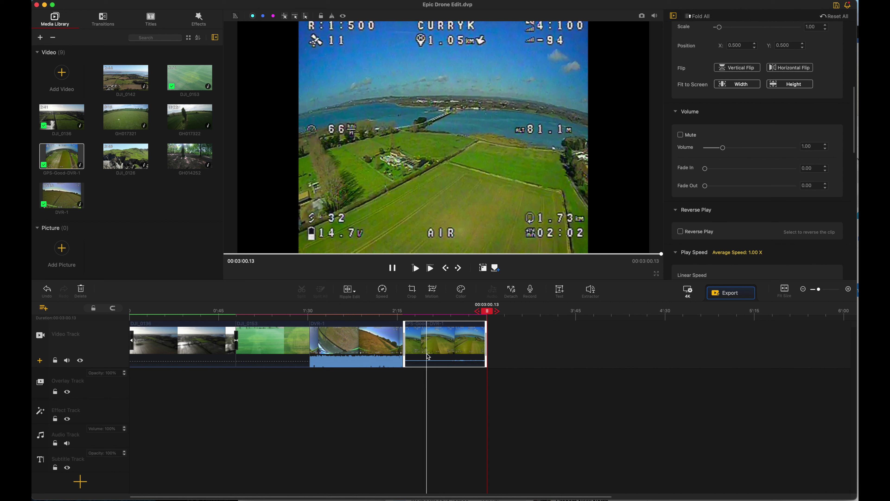
Mute the audio of the DVR-1 clip on the video track
click(444, 358)
click(374, 358)
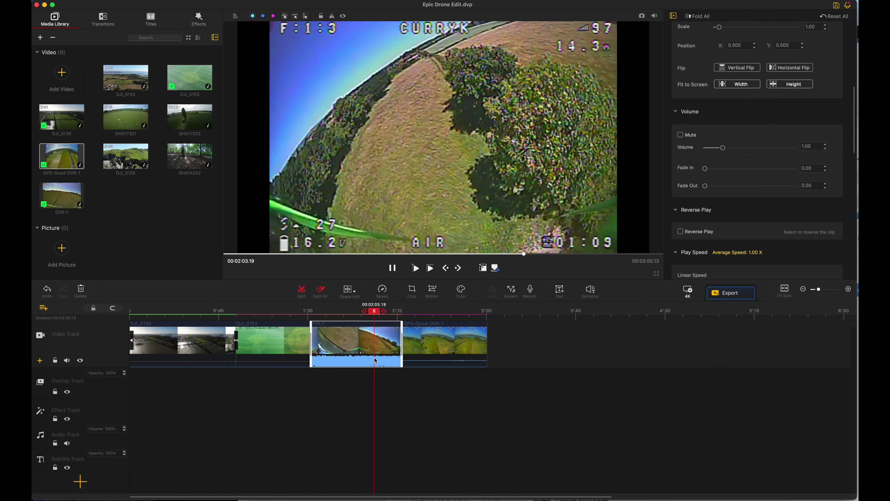
click(680, 136)
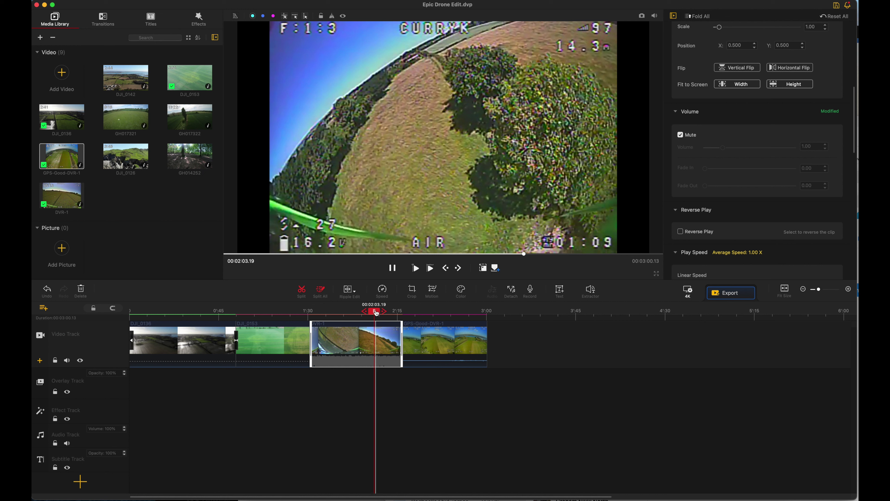
Add the Glitch Displacement transition between the DVR-1 and GPS-Good-DVR-1 clips and preview it
drag(374, 311, 397, 314)
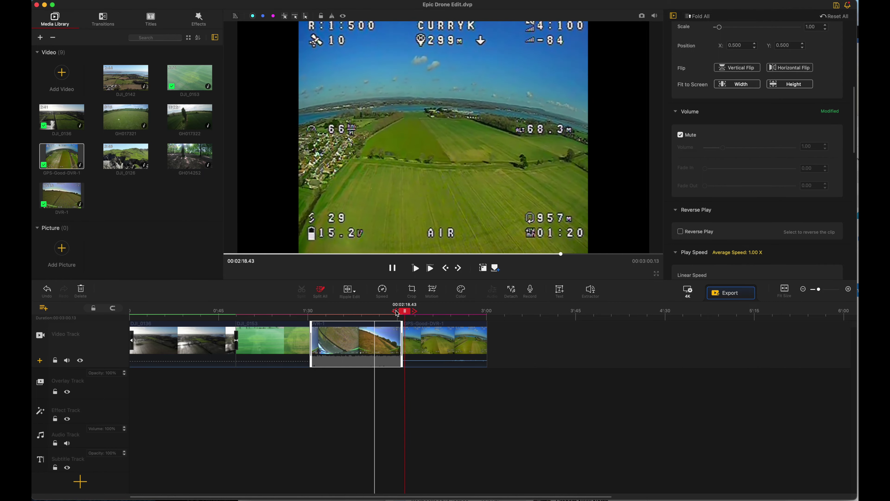
drag(404, 313, 397, 313)
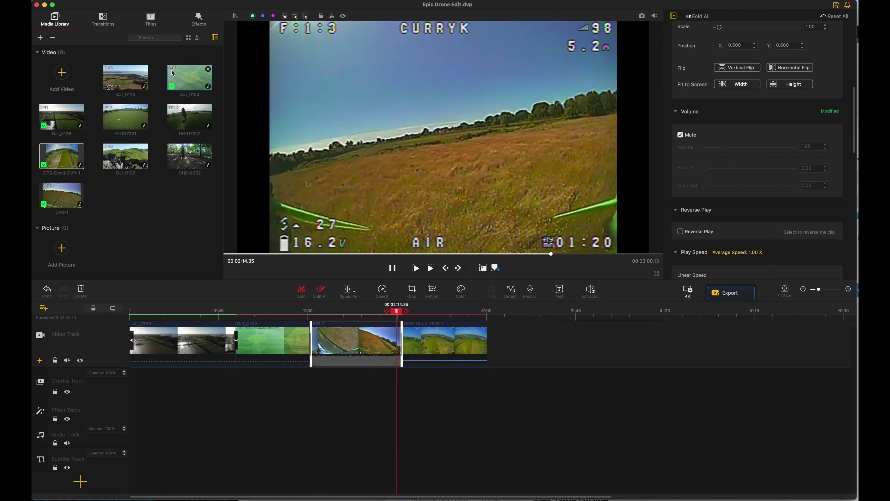
click(103, 19)
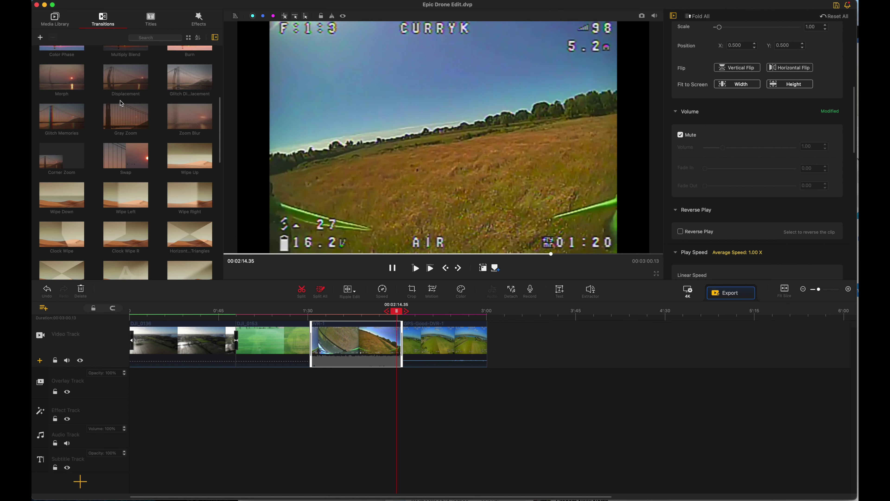
scroll(121, 103, up, 10)
scroll(121, 103, down, 3)
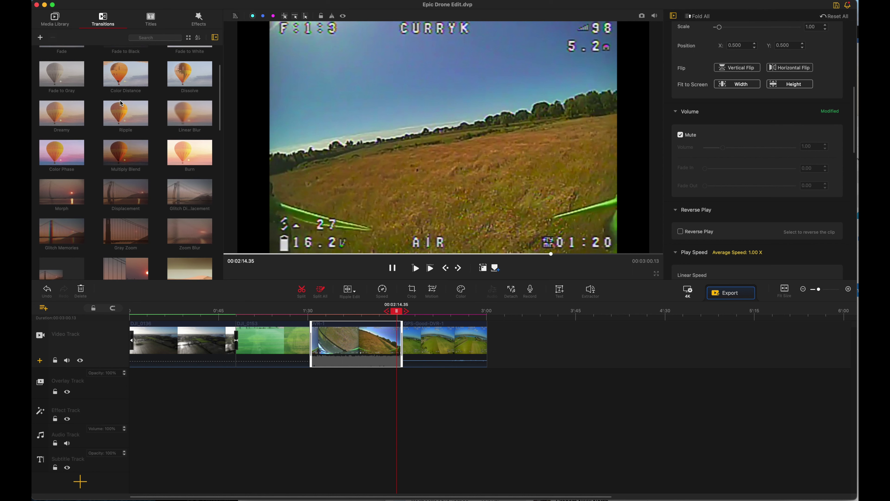
scroll(121, 103, down, 1)
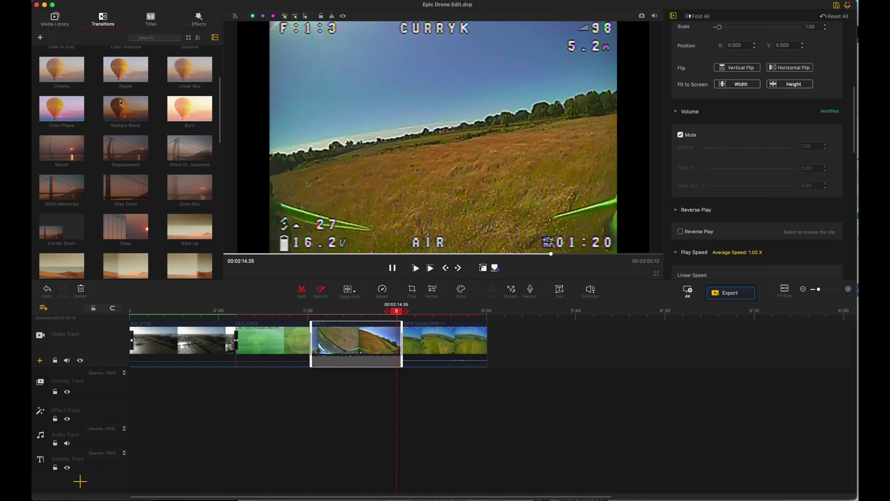
drag(181, 145, 418, 340)
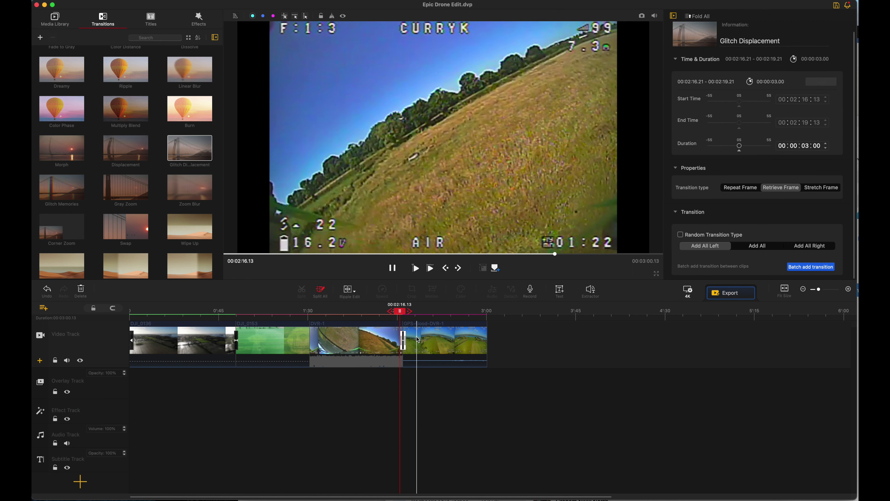
drag(400, 311, 396, 311)
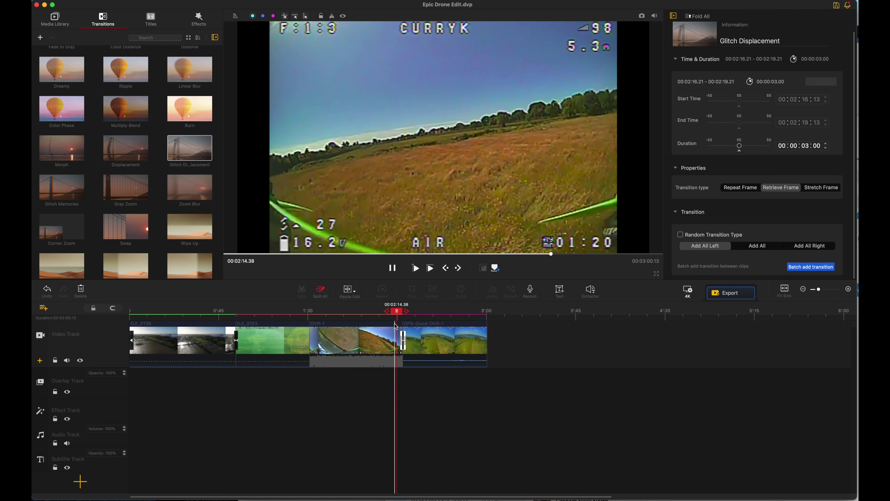
click(398, 327)
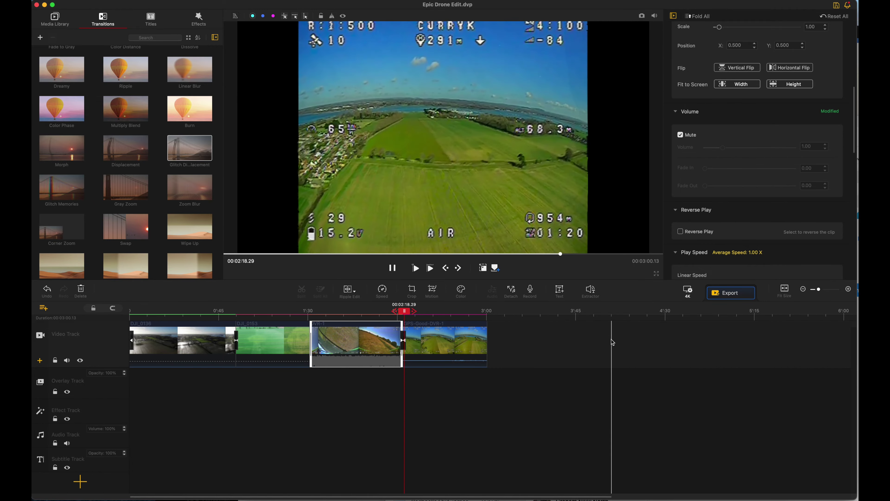
Set the Glitch Displacement transition's duration to 1 second, apply it and preview the shortened transition
click(419, 336)
scroll(799, 145, up, 5)
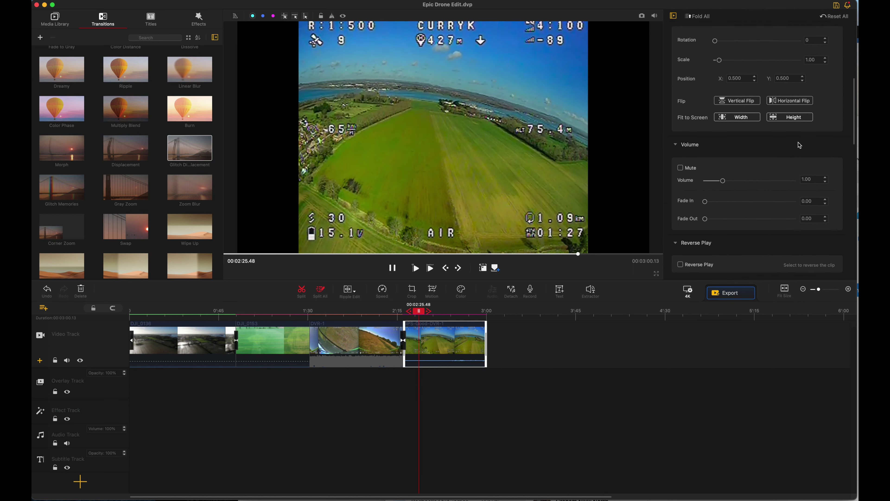
click(403, 339)
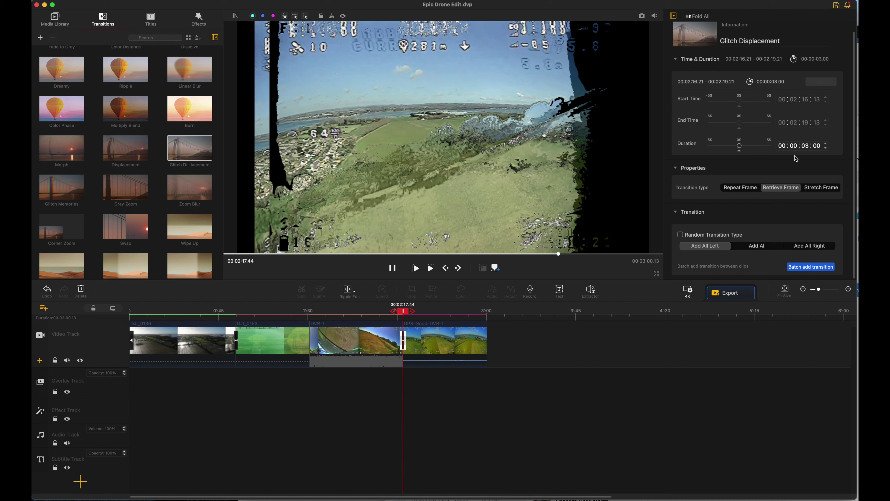
click(806, 148)
text(1)
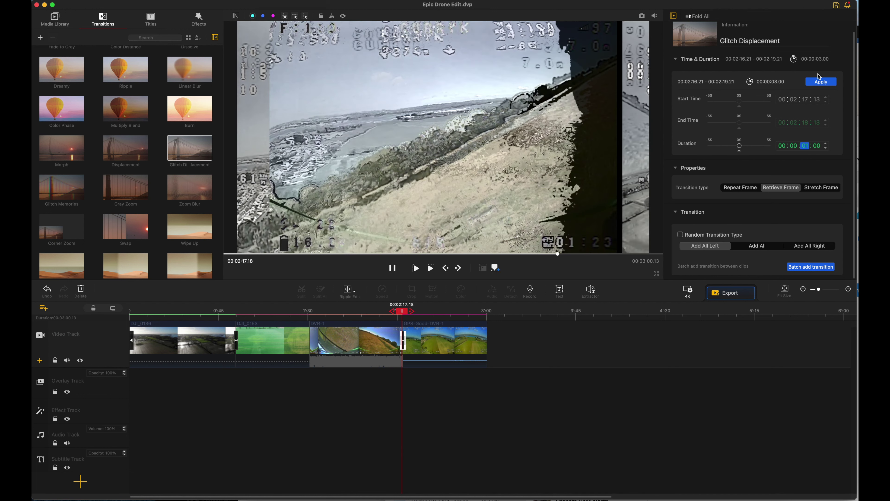
click(822, 82)
drag(420, 310, 398, 311)
click(400, 332)
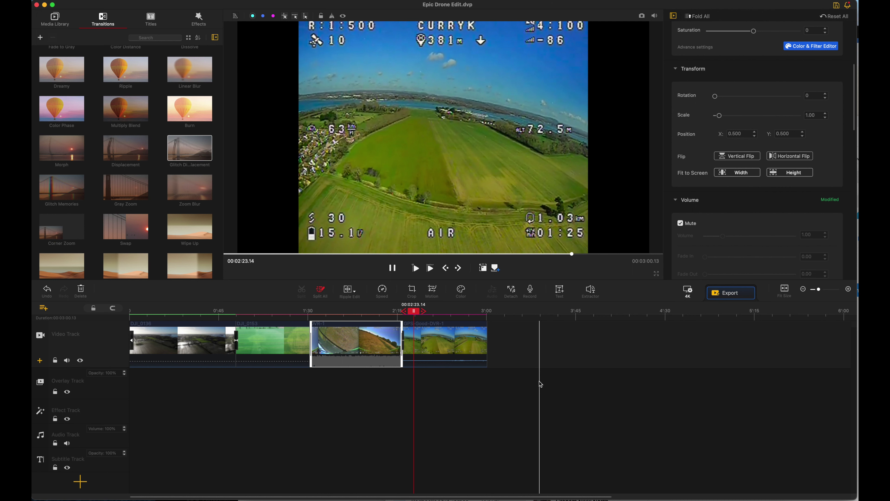
click(423, 351)
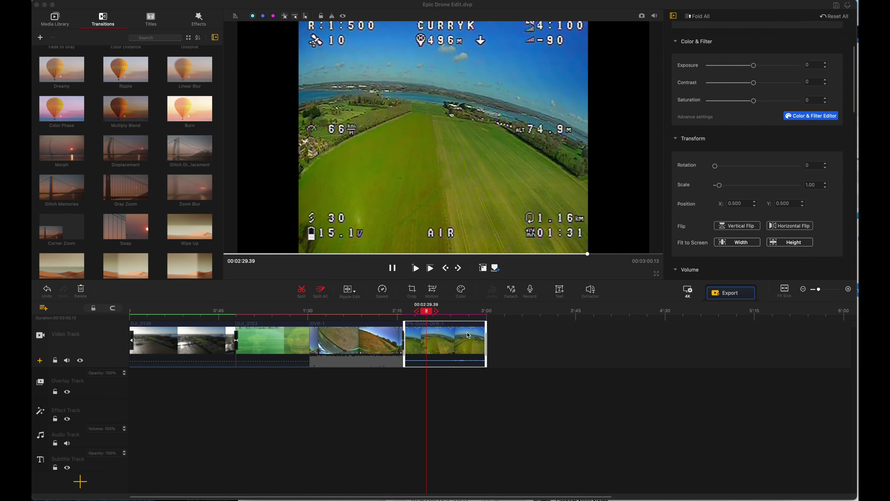
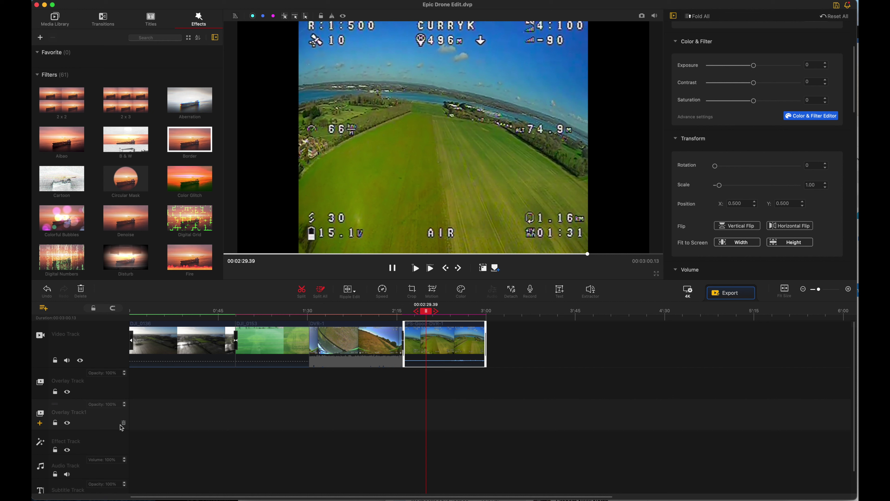
Remove the extra Overlay Track1 from the timeline
click(124, 423)
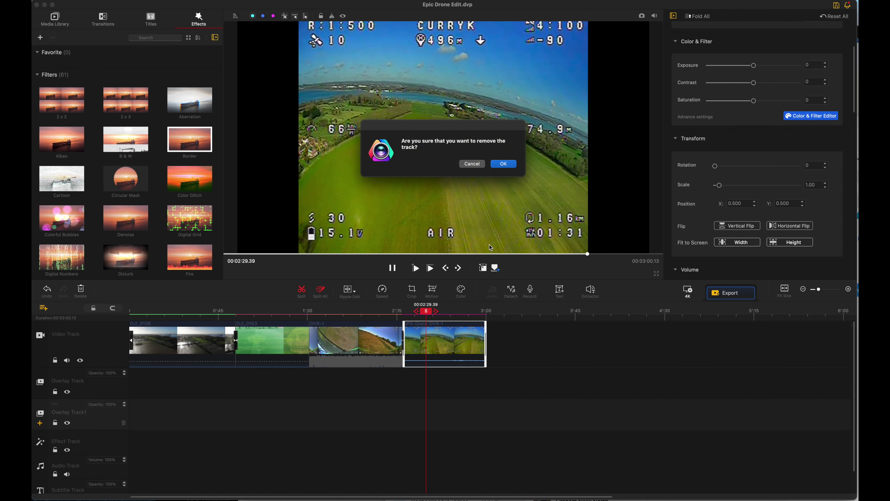
click(502, 164)
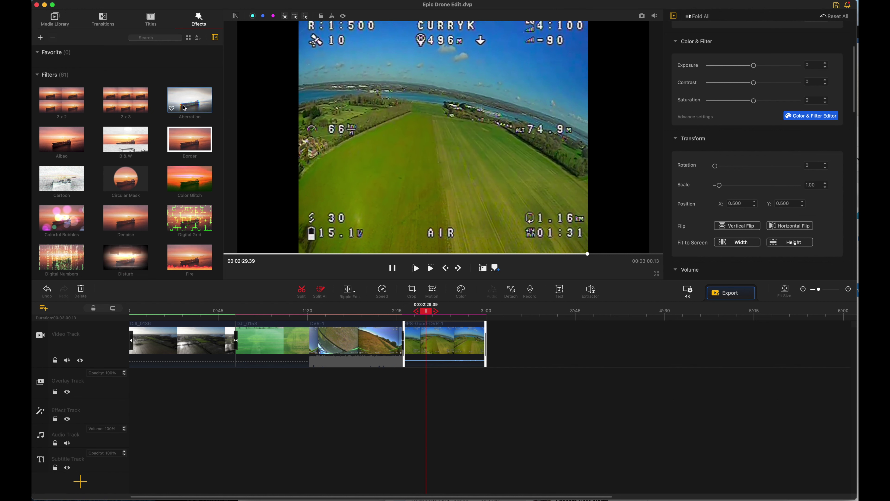
Add the Pixel Art effect to the effect track beneath the whole GPS-Good-DVR-1 clip and preview it
scroll(185, 107, down, 5)
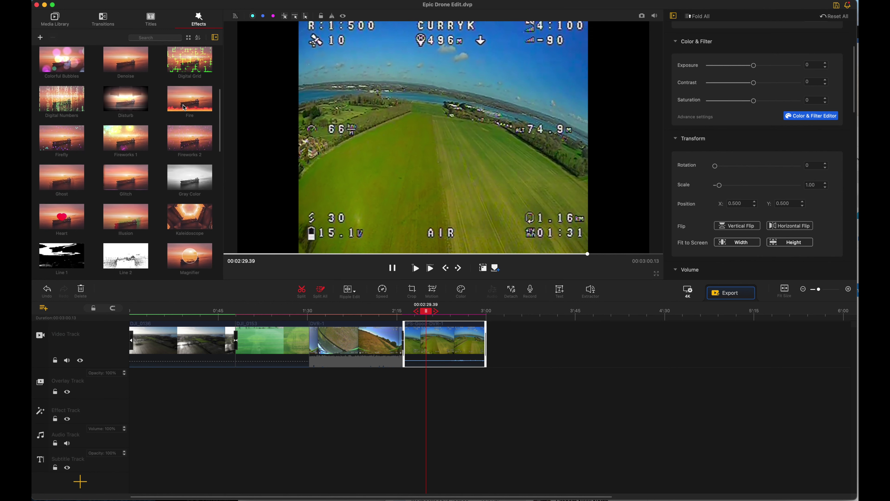
scroll(185, 108, down, 10)
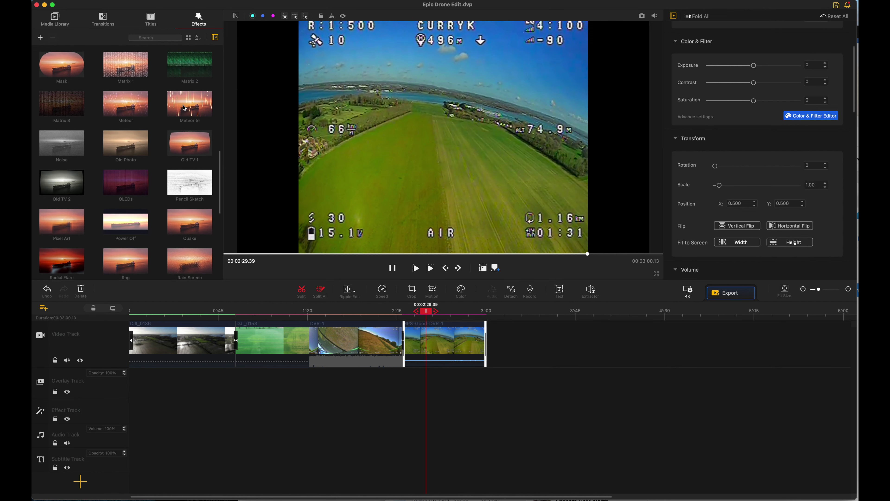
scroll(185, 108, down, 2)
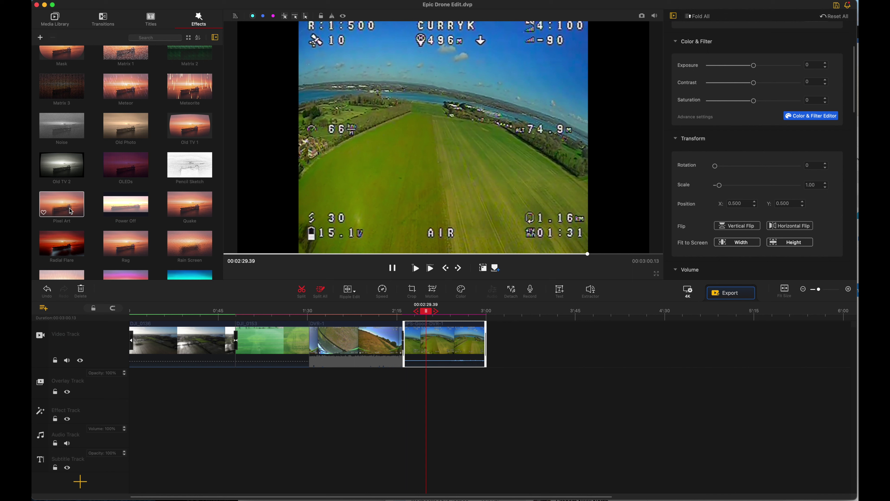
drag(426, 311, 377, 317)
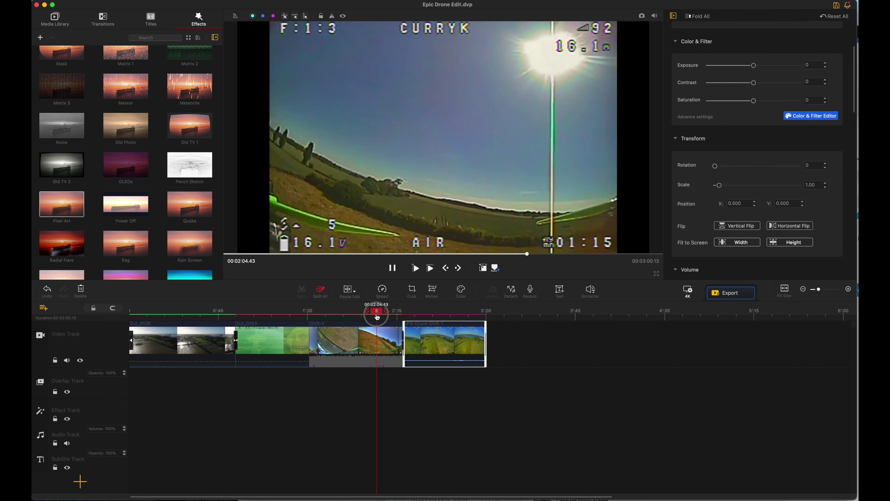
drag(59, 205, 487, 412)
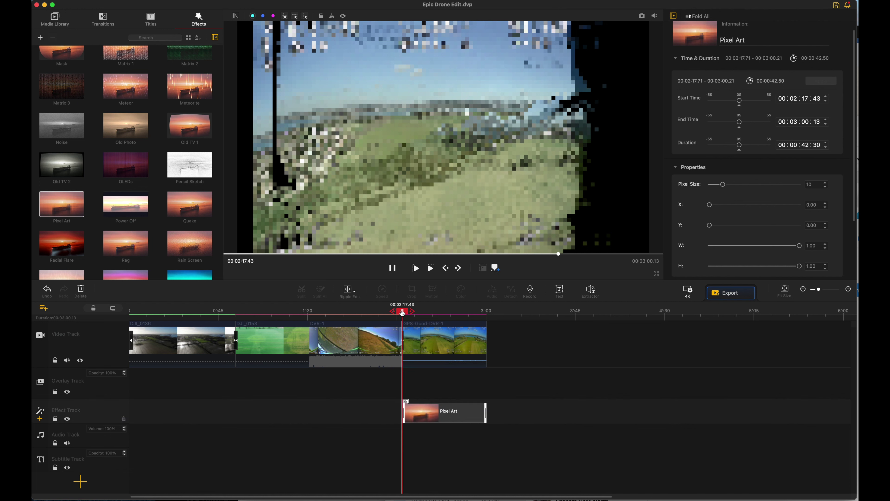
drag(403, 312, 430, 315)
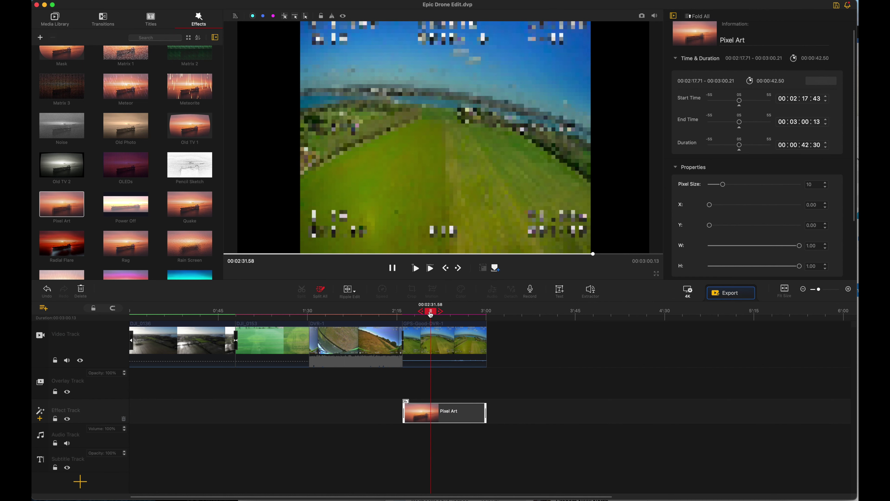
Shrink the Pixel Art effect's area to a height of 0.10 and a width of 0.30
click(442, 417)
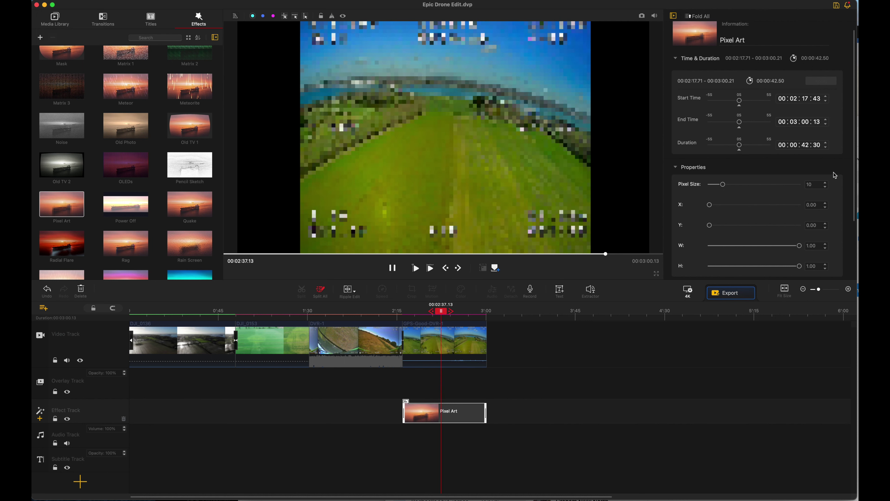
scroll(757, 159, down, 3)
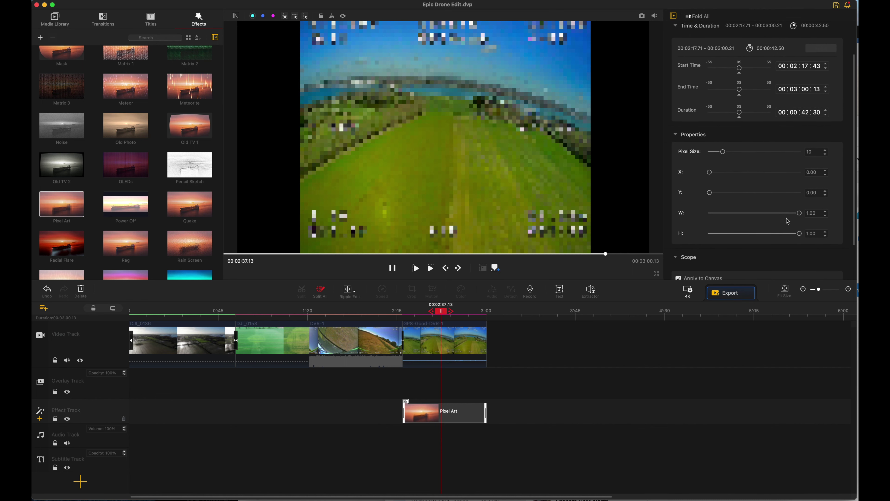
drag(799, 235, 718, 239)
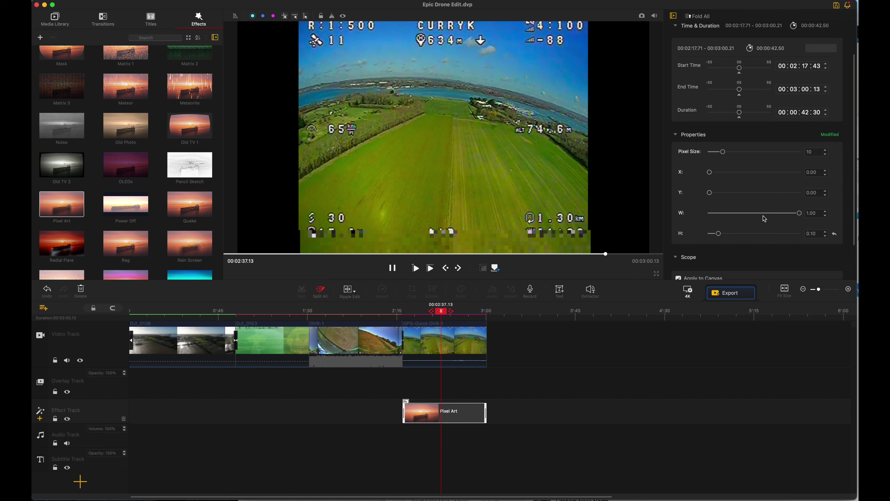
drag(796, 214, 735, 212)
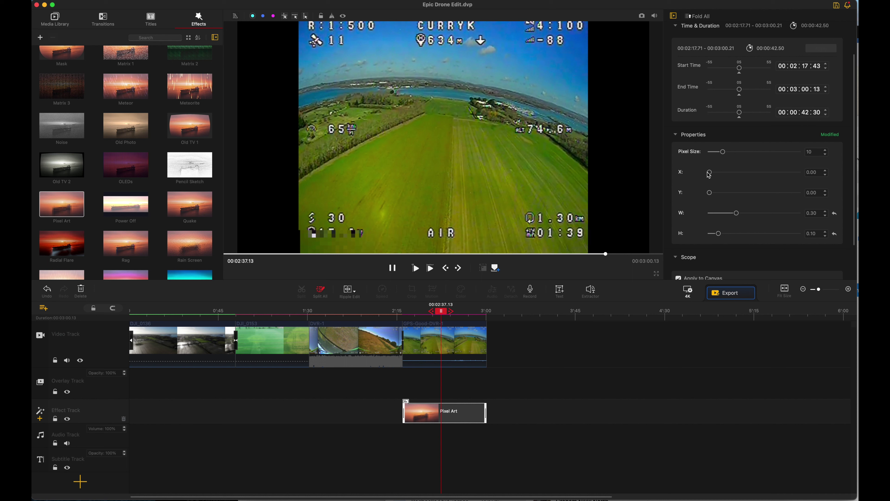
Place the Pixel Art area over the home-distance readout at X 0.43, Y 0.88, with width 0.13 and pixel size 12
drag(709, 175, 774, 195)
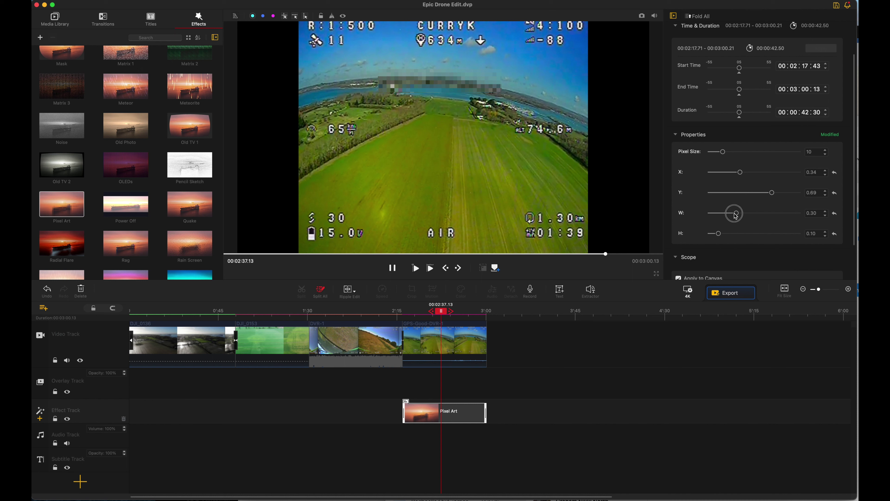
drag(736, 216, 720, 216)
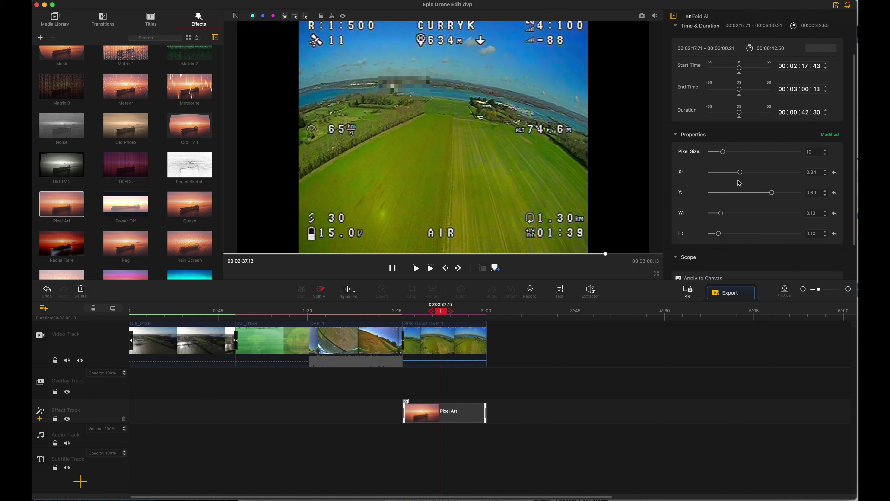
drag(744, 177, 788, 198)
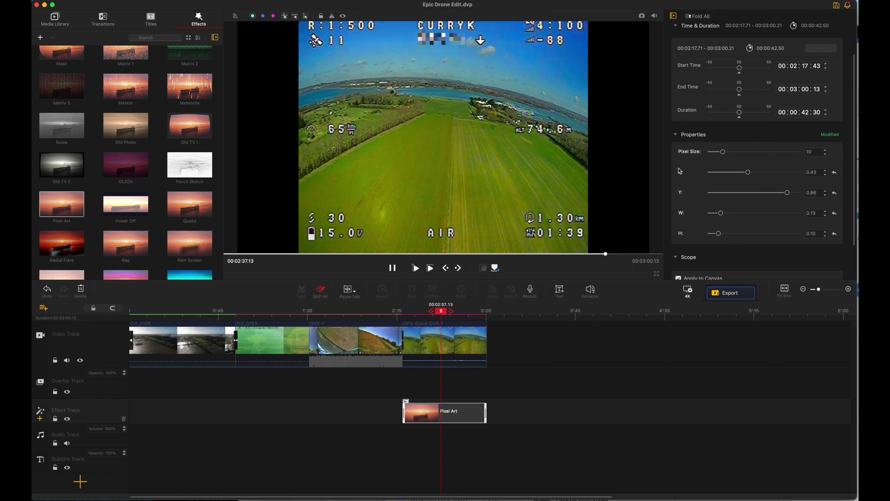
drag(441, 311, 421, 314)
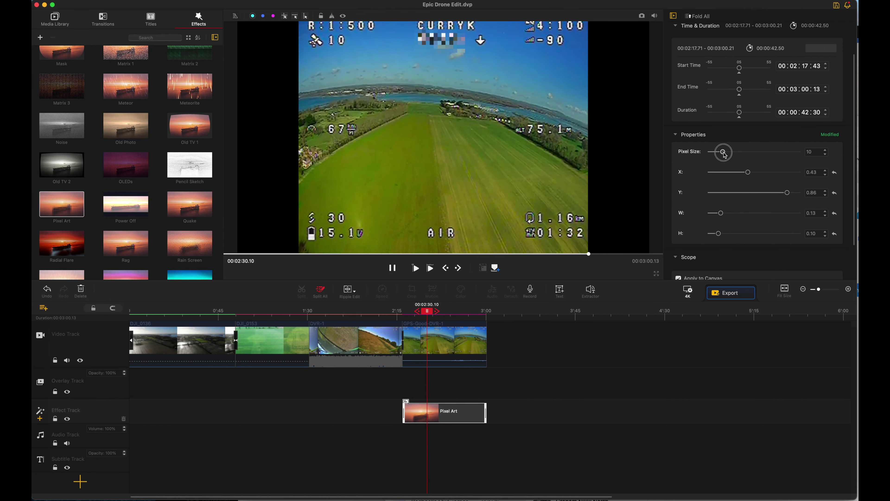
mouse_move(725, 155)
mouse_down()
mouse_move(712, 155)
mouse_move(788, 159)
mouse_move(731, 163)
mouse_up()
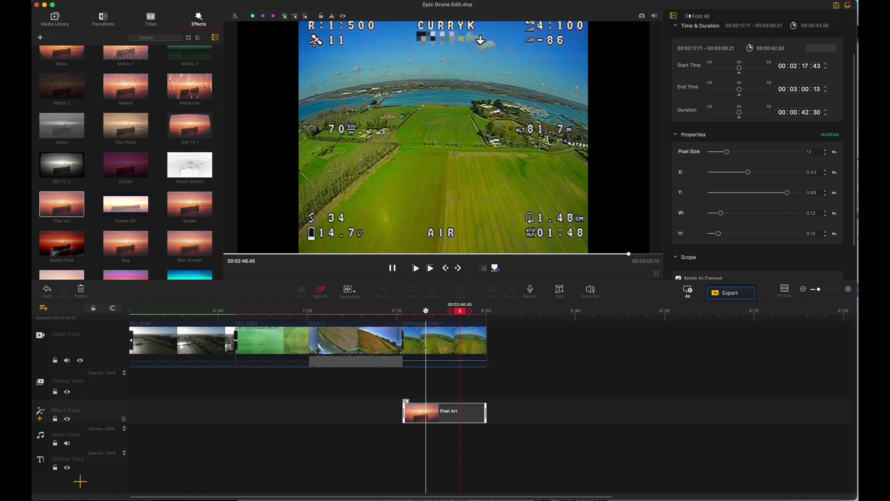
Add the GH017321 clip to the video track directly after GPS-Good-DVR-1
click(52, 18)
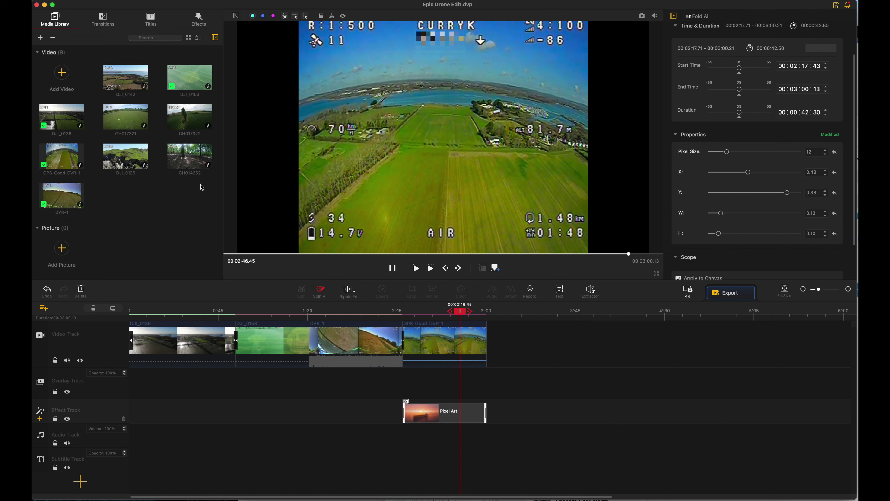
click(124, 123)
drag(118, 114, 524, 349)
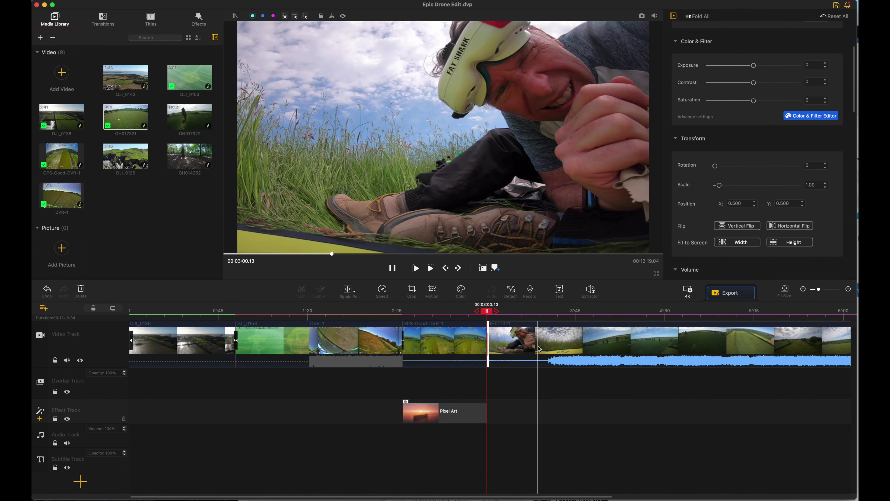
Trim the start of the GH017321 clip to cut the footage of the pilot on the ground before the flight
scroll(526, 348, right, 5)
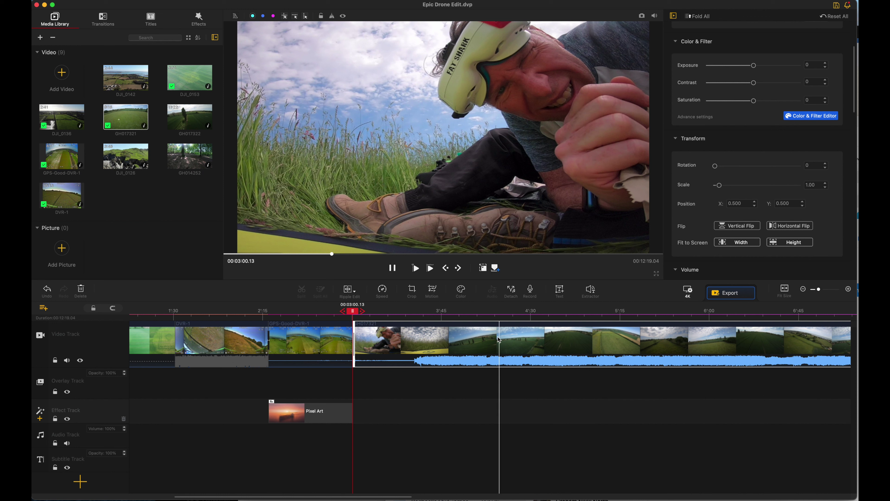
click(500, 339)
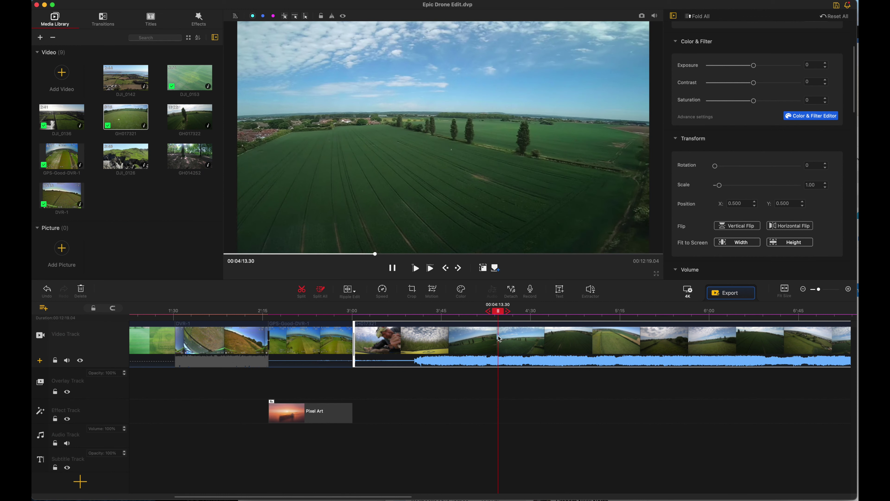
click(468, 339)
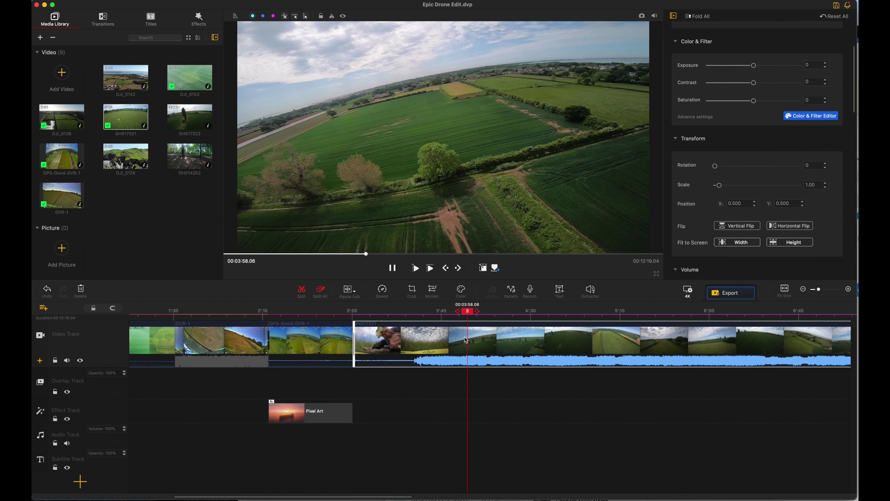
click(357, 338)
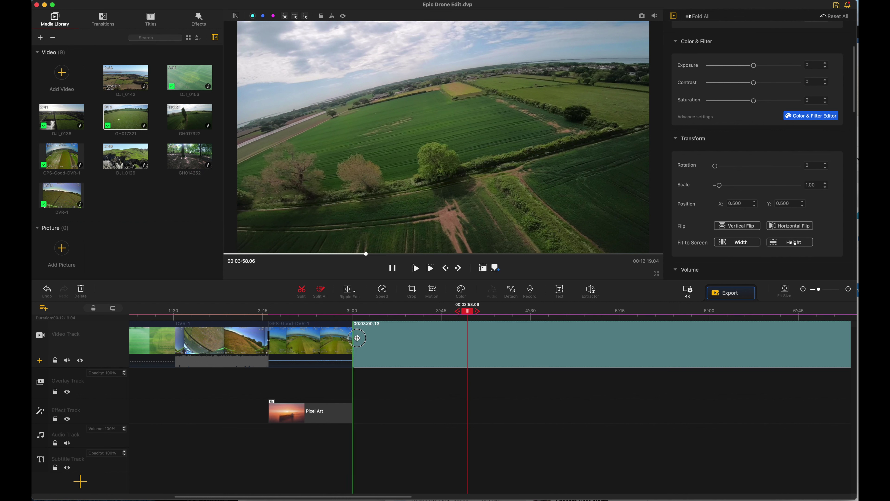
drag(357, 338, 430, 340)
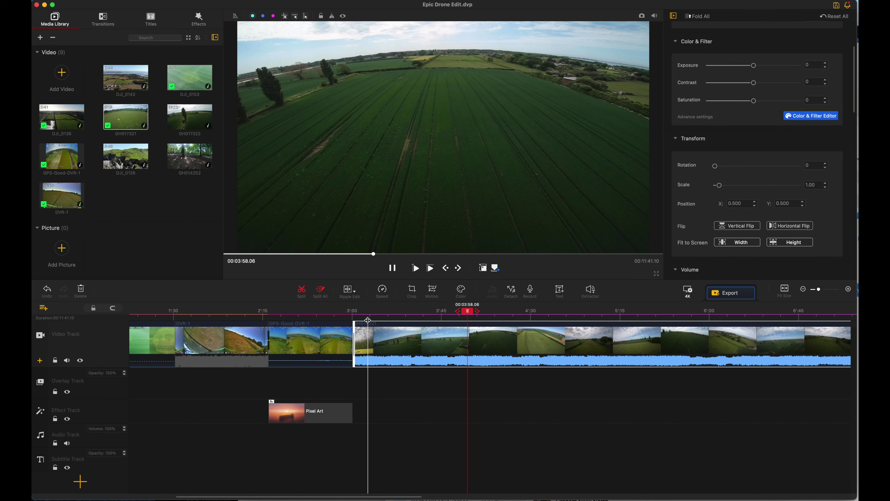
Check the trimmed start of the GH017321 clip and set its volume to 0.00
click(376, 328)
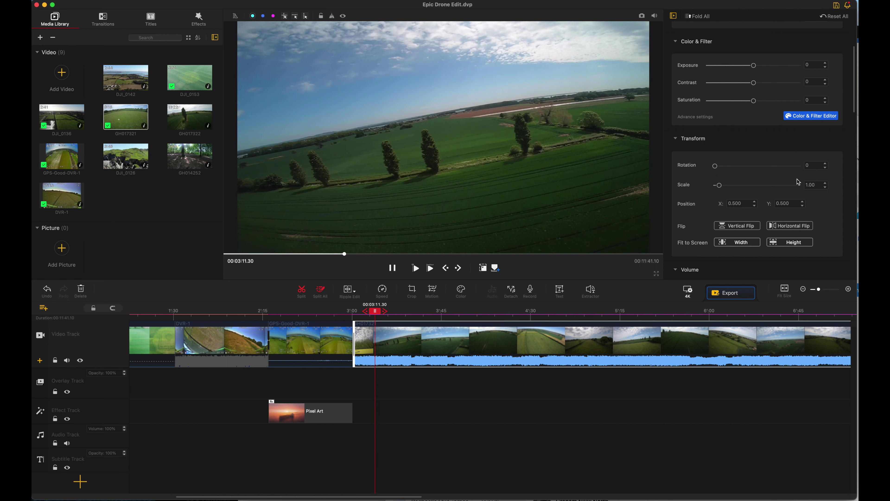
scroll(755, 175, down, 5)
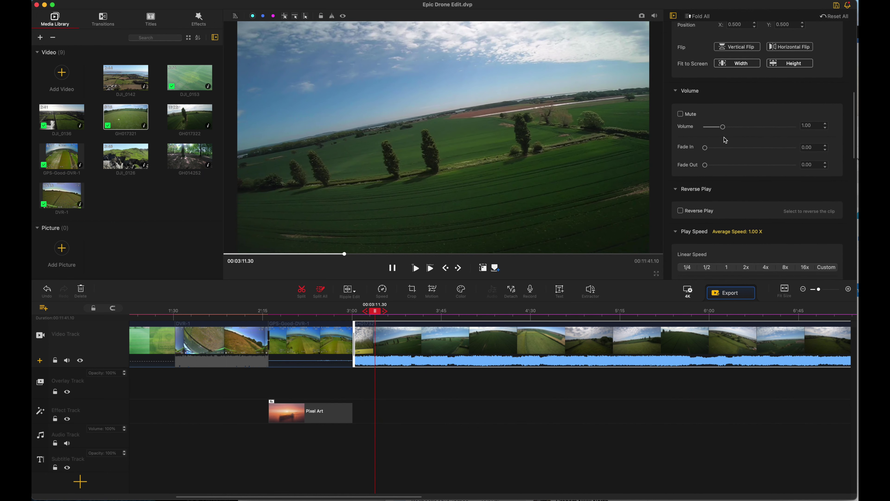
drag(723, 128, 684, 133)
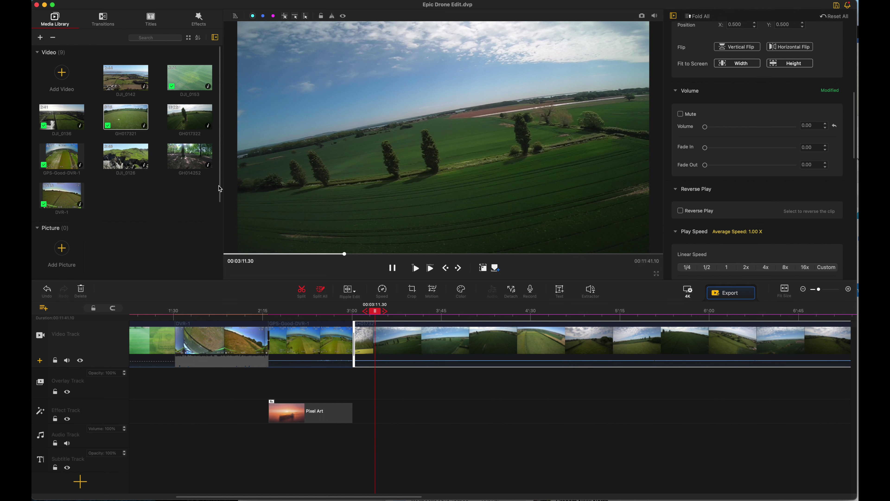
Add DVR-1 to the overlay track at the start of GH017321, split it at 00:07:13.15 and delete the part before the split
click(60, 196)
drag(57, 199, 363, 382)
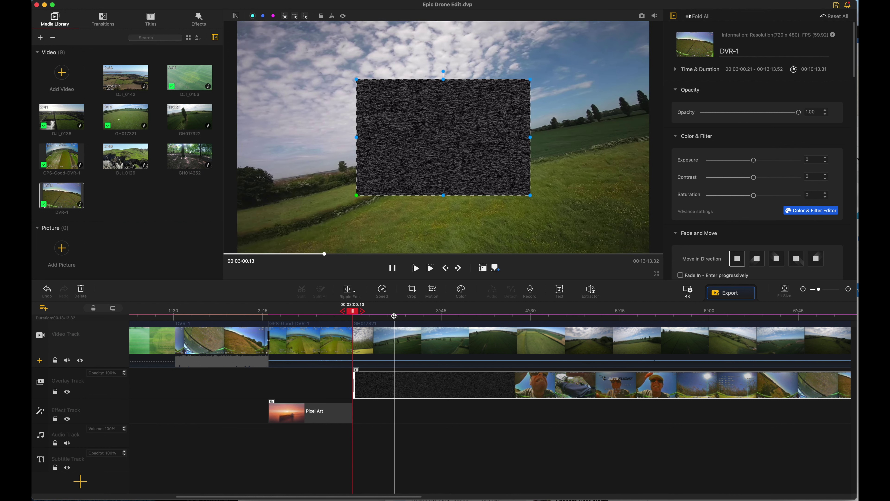
scroll(623, 385, right, 10)
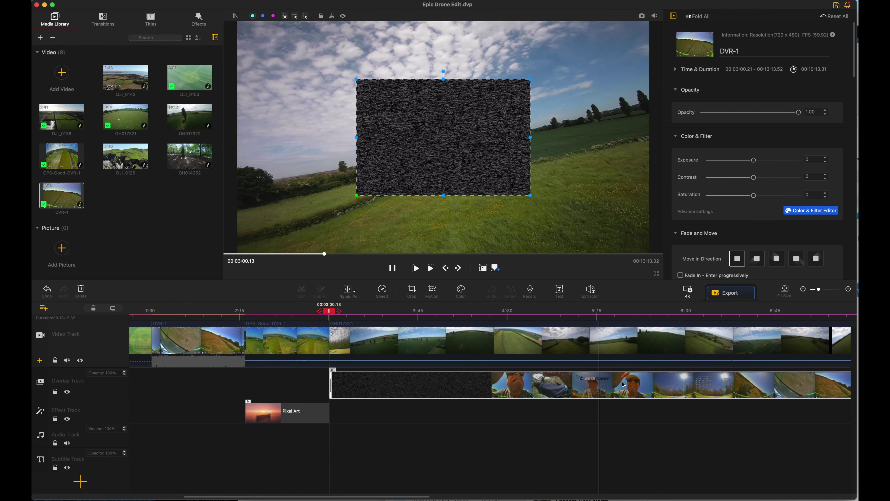
click(507, 387)
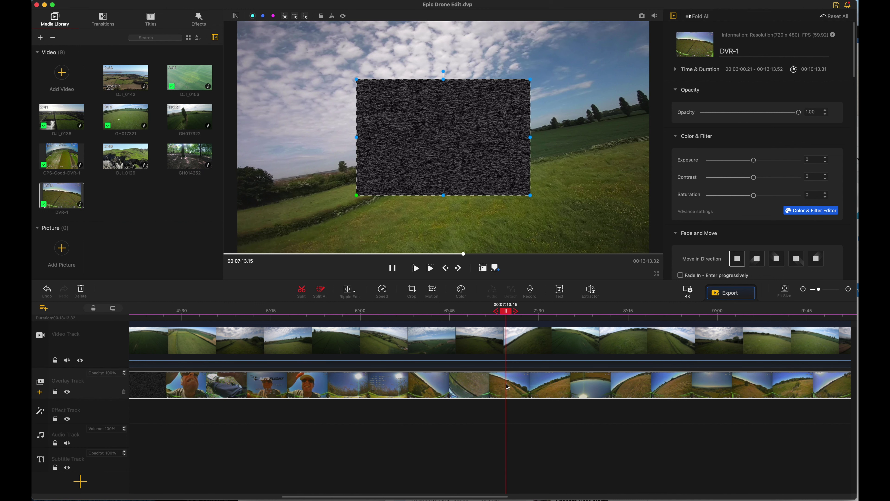
click(304, 293)
key(Delete)
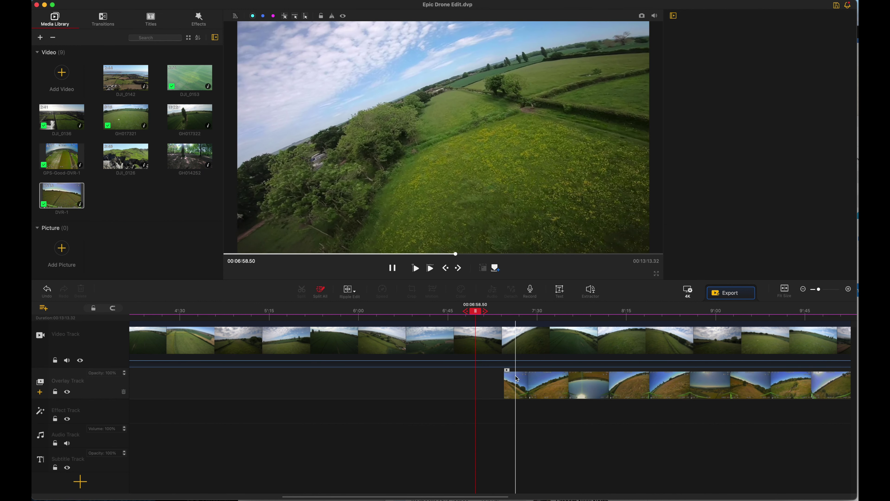
Move the remaining DVR-1 overlay to start level with the GPS-Good-DVR-1 clip and check it over the GH017321 footage
scroll(517, 378, left, 3)
drag(658, 374, 245, 374)
scroll(245, 374, left, 5)
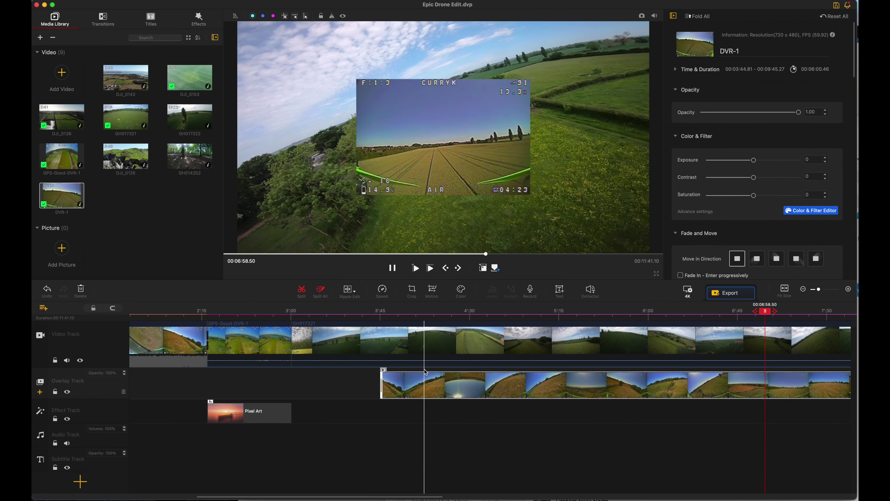
drag(397, 381, 245, 382)
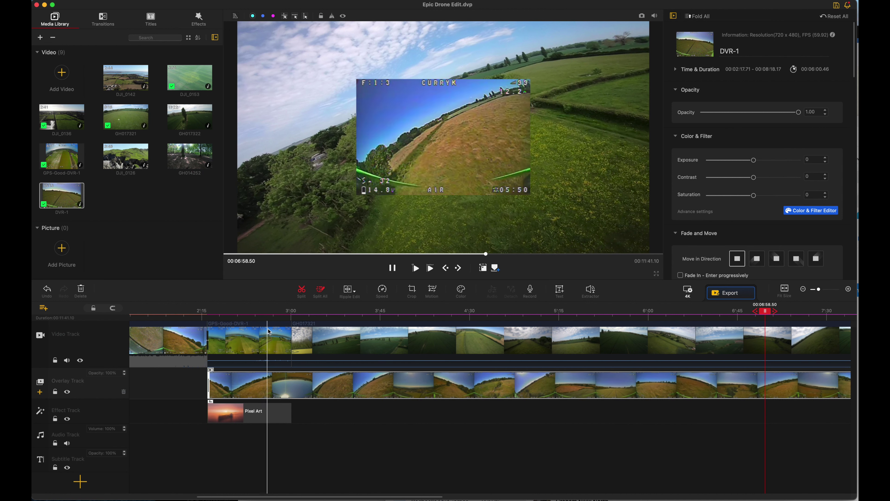
click(311, 316)
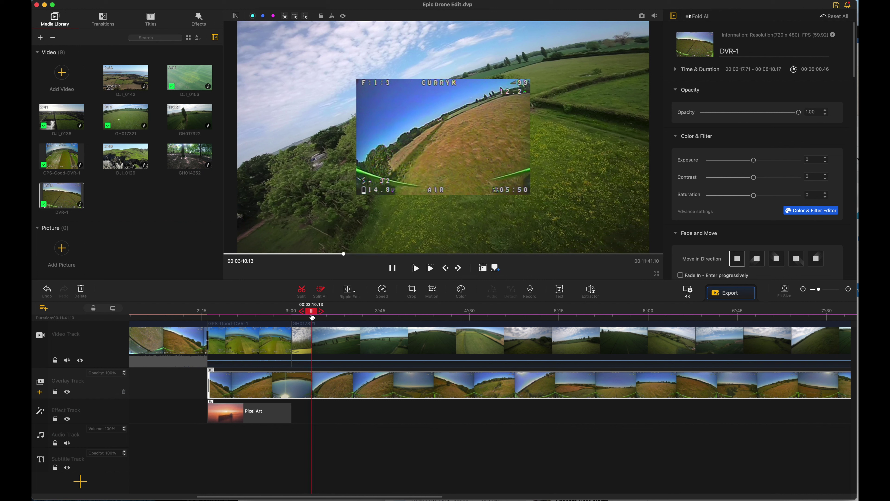
click(324, 316)
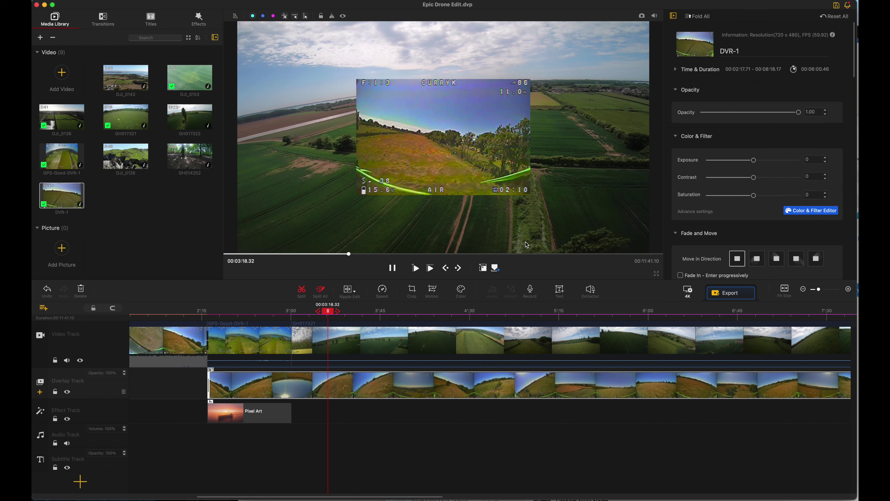
Reduce the DVR-1 overlay's scale to 0.16
click(313, 386)
scroll(700, 175, down, 5)
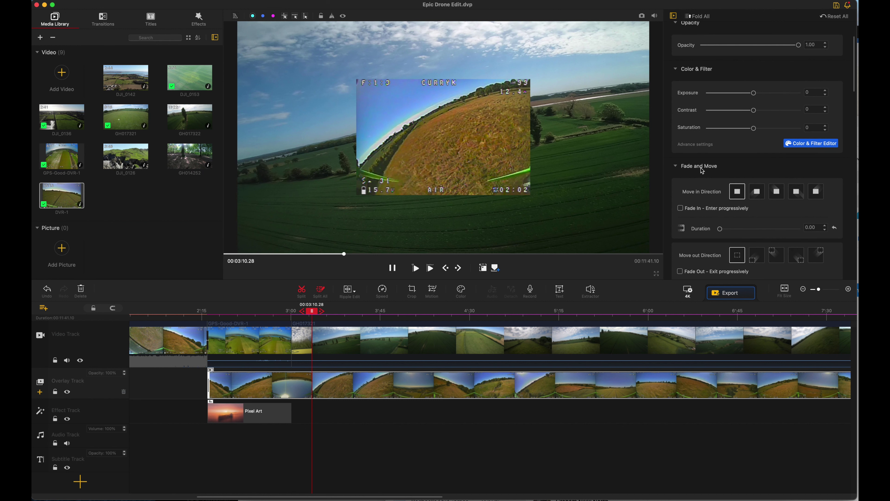
scroll(703, 171, down, 6)
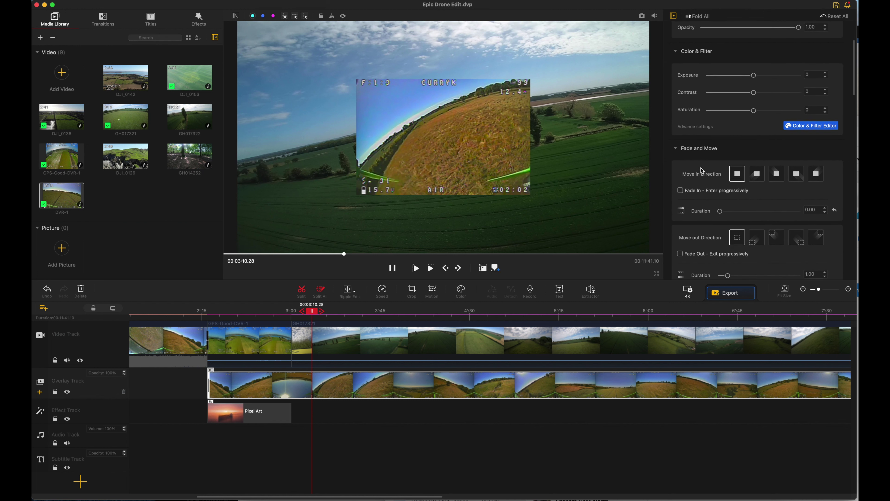
scroll(702, 171, down, 12)
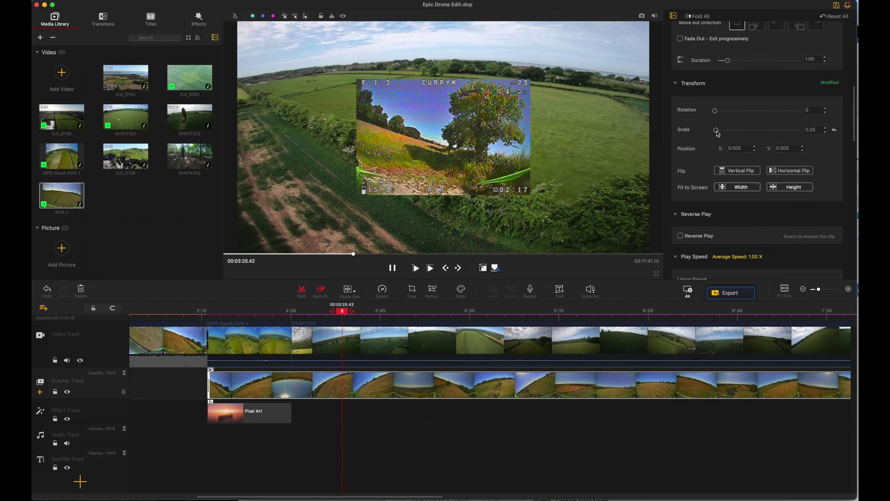
drag(718, 133, 718, 133)
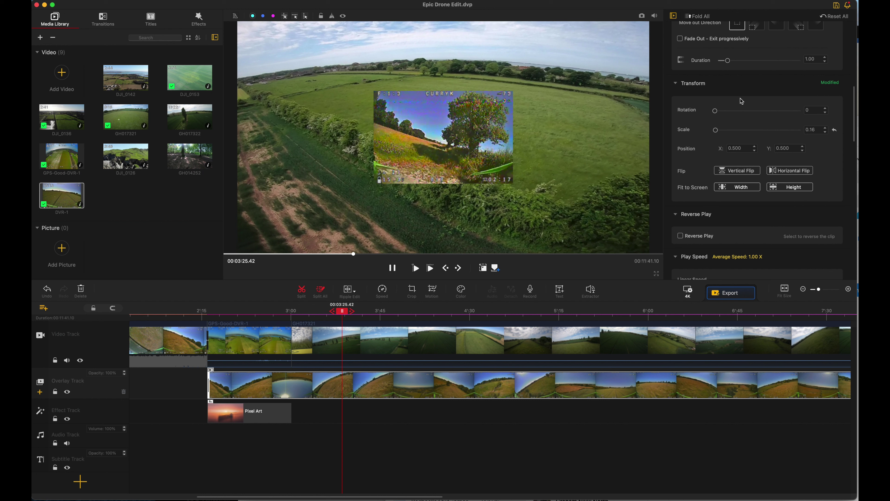
Set the DVR-1 overlay's position to X 0.965 and Y 1.000
scroll(718, 163, up, 1)
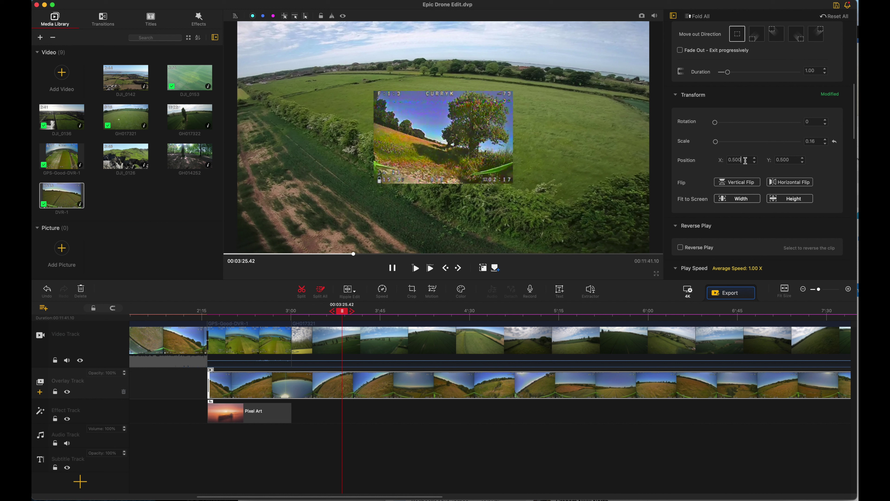
key(Return)
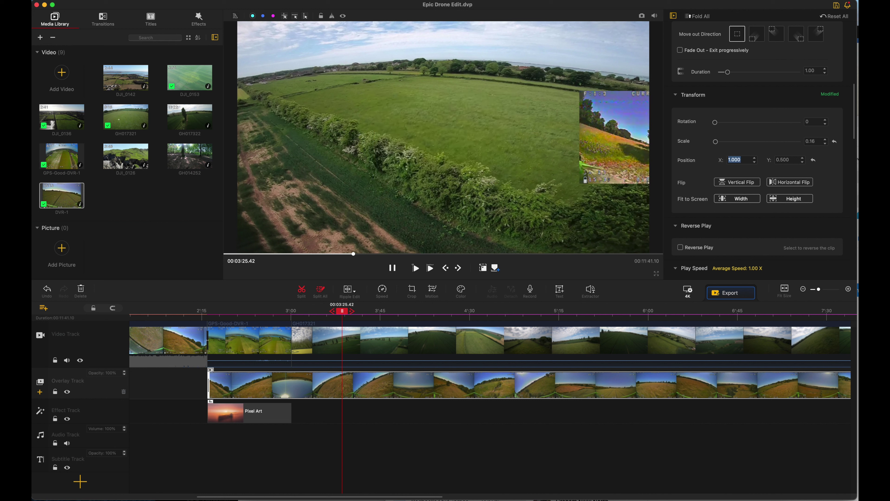
click(757, 164)
click(756, 163)
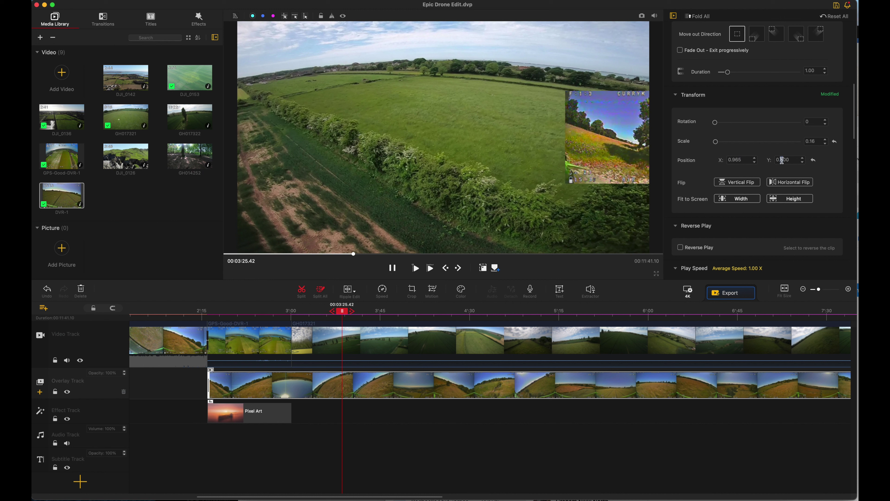
text(1)
key(Return)
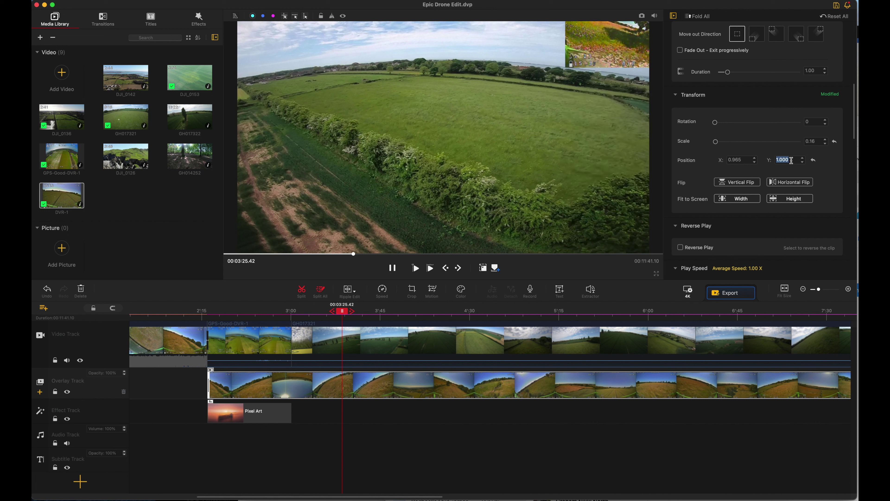
Reposition the DVR-1 overlay to X 0.831 and Y 0.202
text(0)
key(Return)
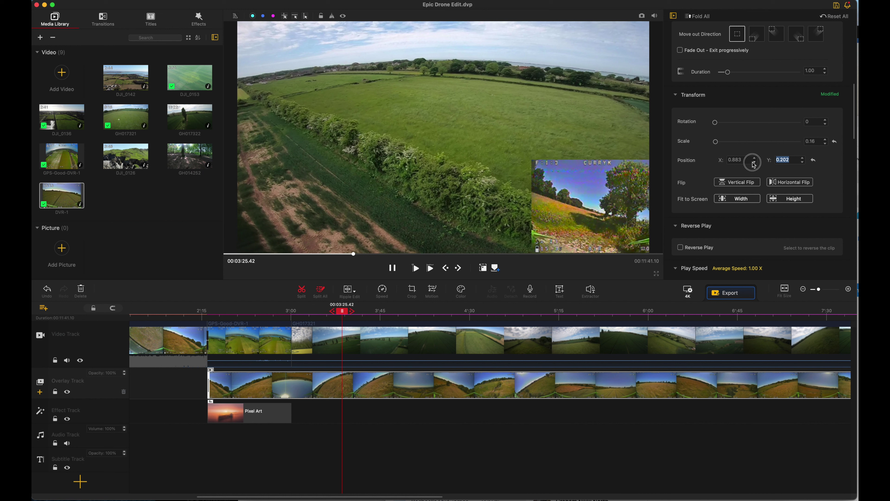
click(755, 164)
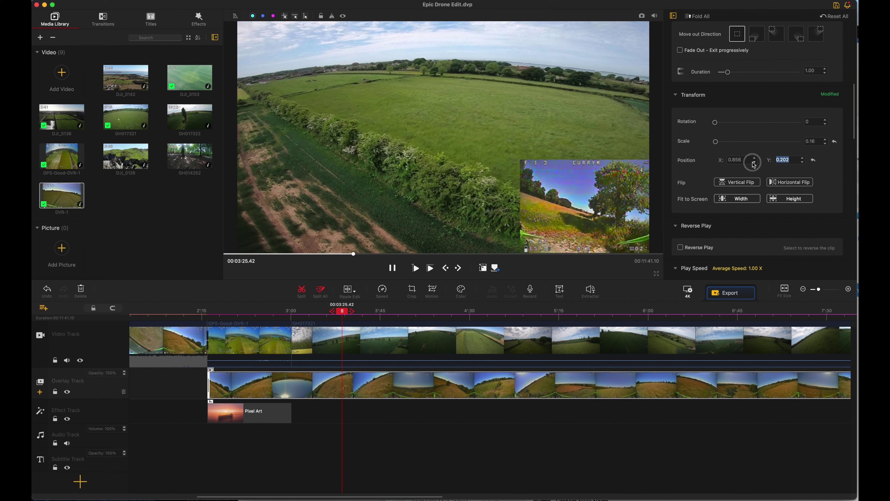
drag(754, 165, 754, 165)
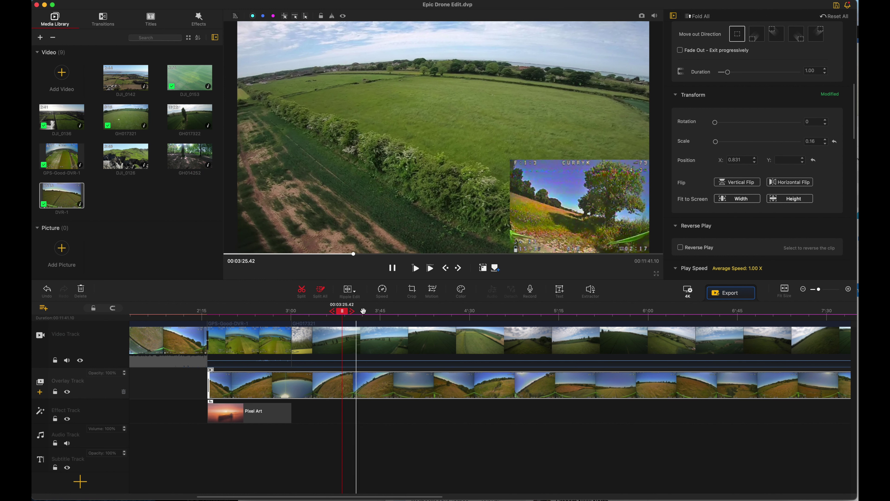
Check the DVR-1 overlay against the GH017321 footage and lower the overlay's opacity
click(368, 333)
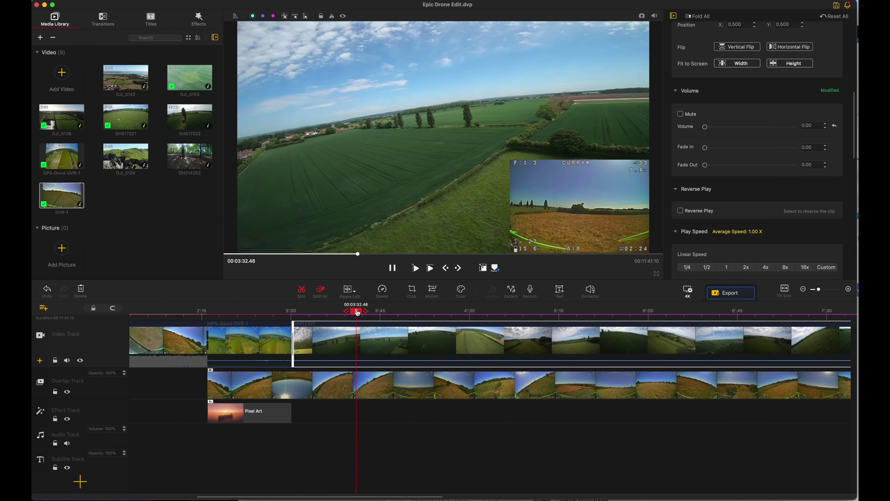
click(361, 384)
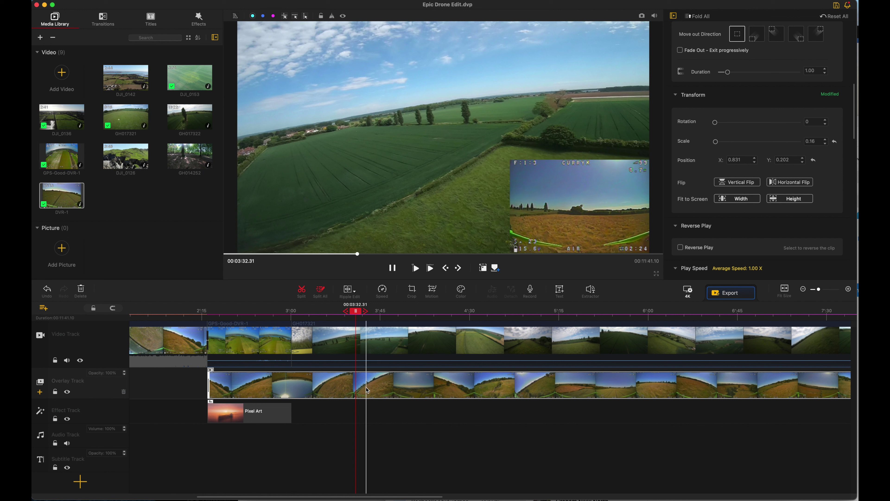
click(366, 375)
scroll(734, 90, up, 10)
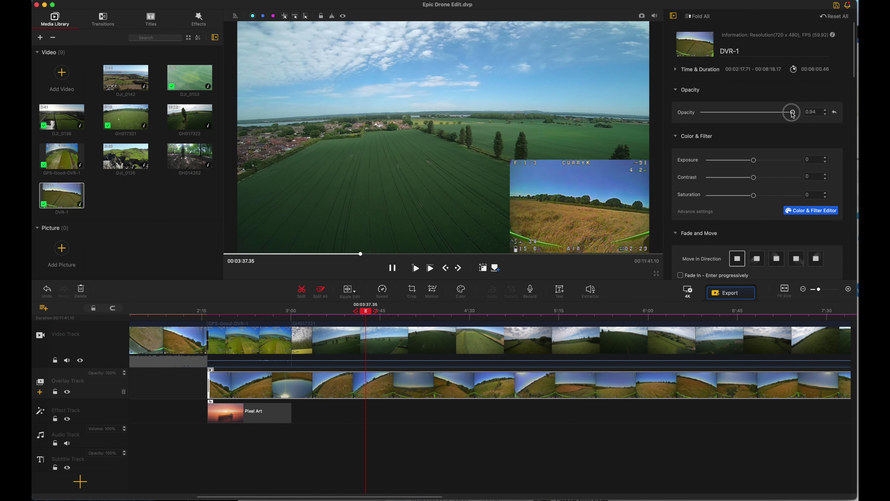
drag(792, 114, 766, 114)
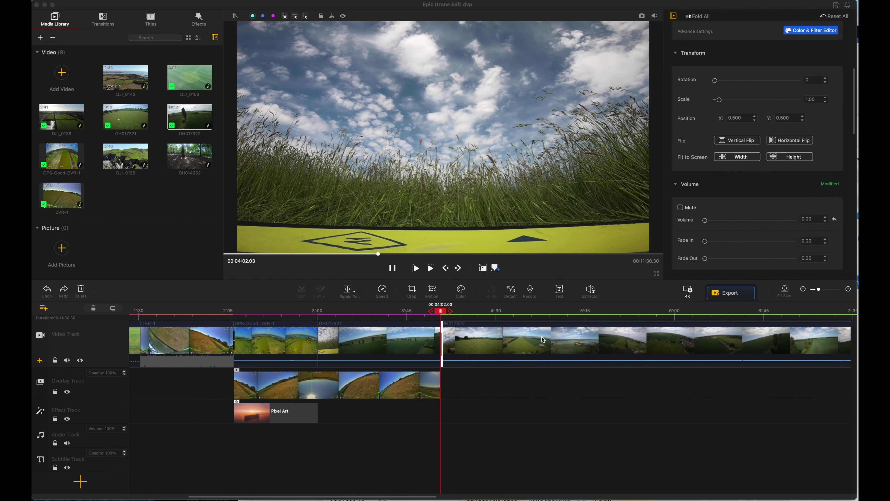
Split the GH017333 clip shortly after its start and again at 00:06:08.18 to isolate a middle section
scroll(542, 339, right, 5)
drag(287, 313, 541, 325)
click(304, 292)
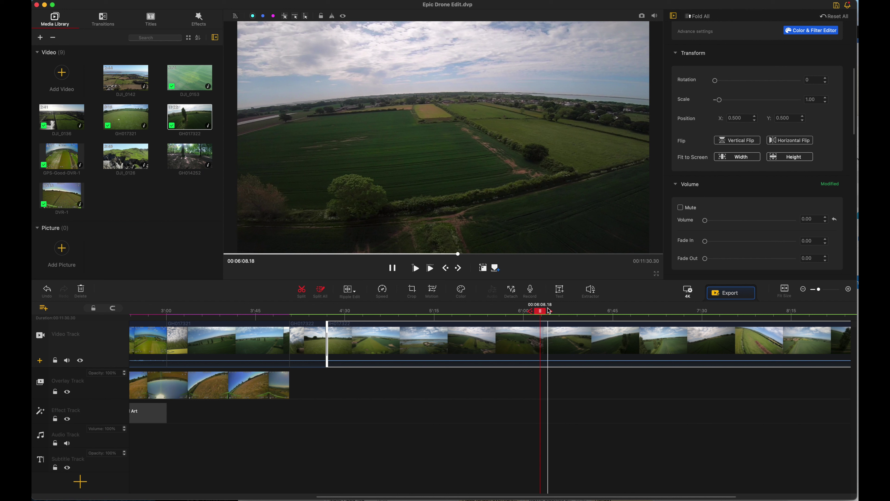
click(303, 293)
Apply the Bullet speed preset to the middle section of GH017333 in the Speed Editor and preview its playback
click(427, 341)
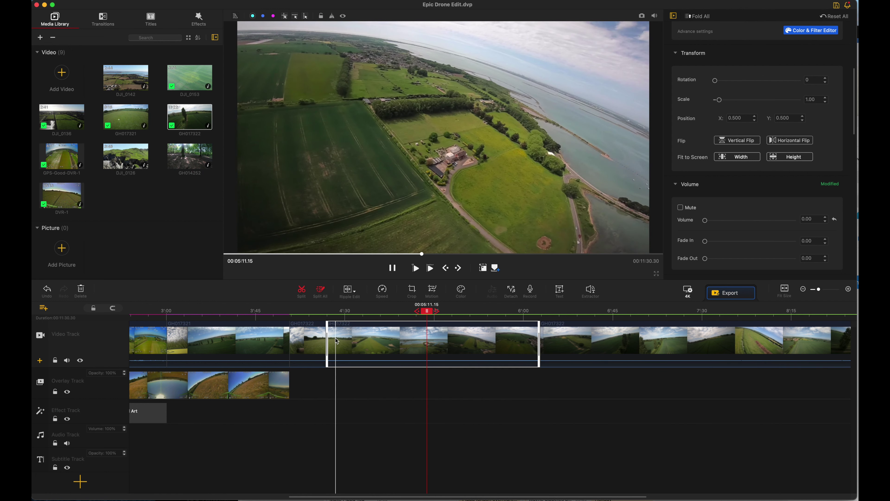
click(381, 290)
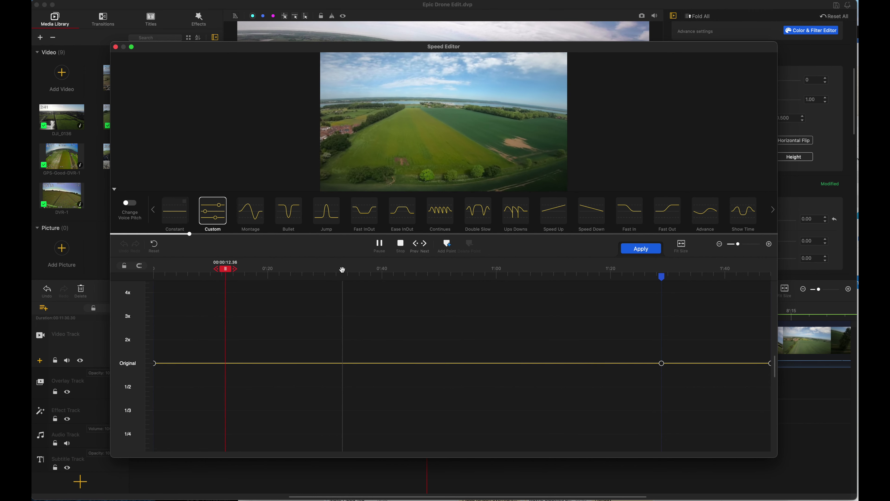
click(400, 243)
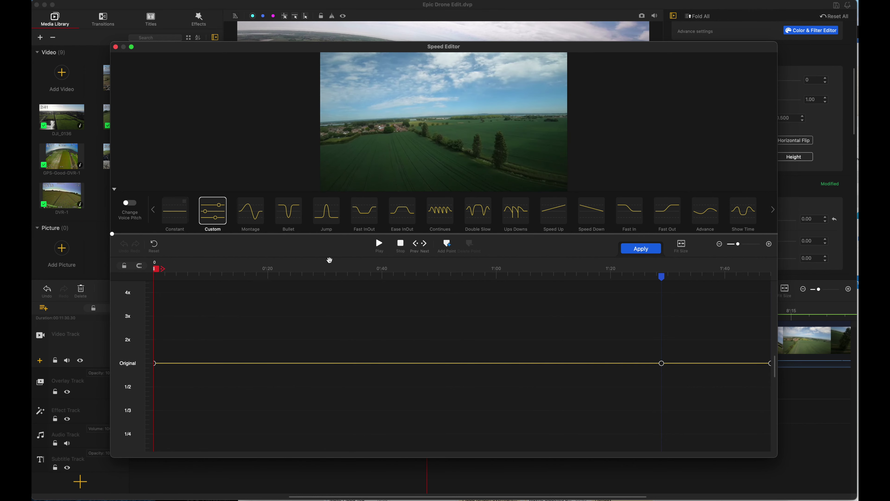
click(289, 220)
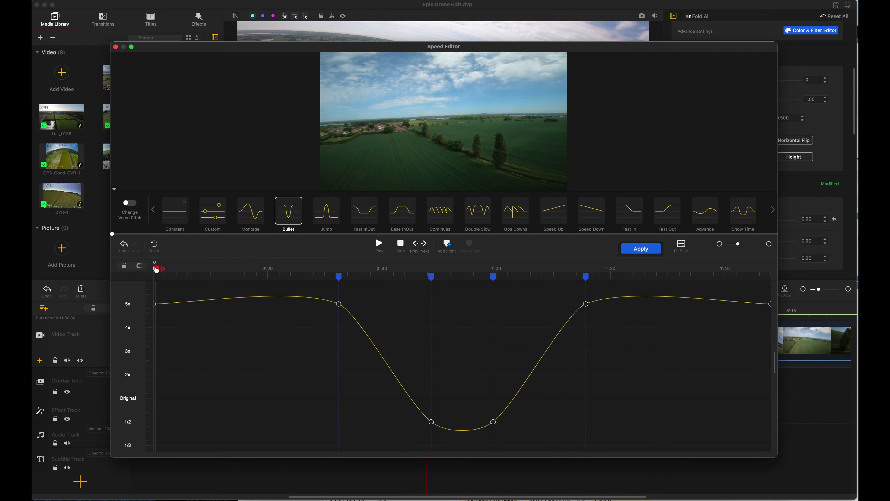
click(380, 245)
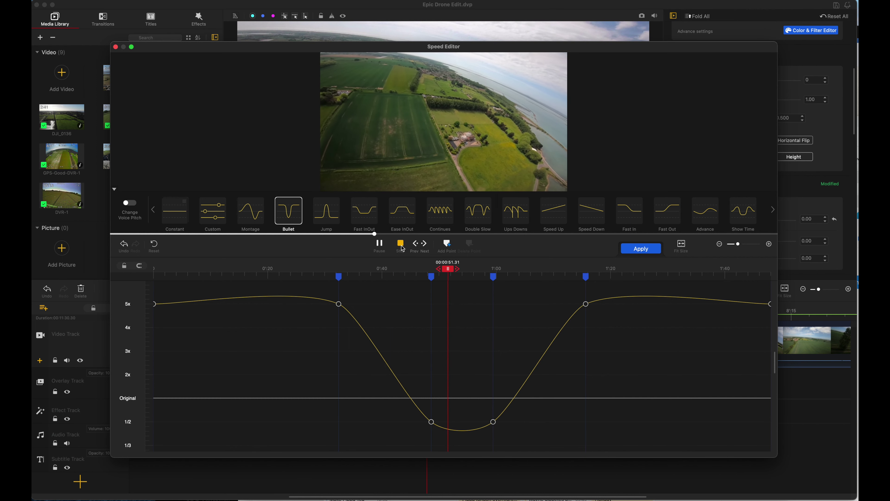
click(402, 248)
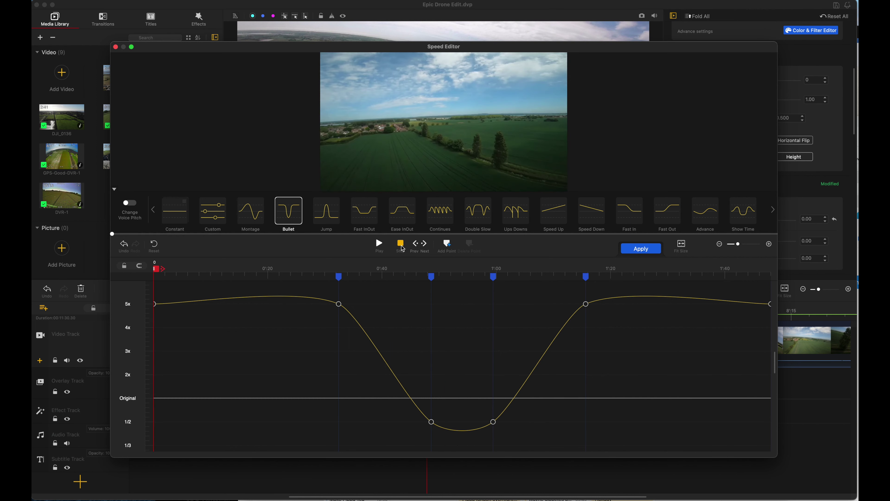
Move the Bullet curve's two slow points to 00:00:47.40 and 00:00:51.27, raise both to original speed and adjust the second point's curve handles
mouse_move(156, 270)
mouse_down()
mouse_move(338, 278)
mouse_move(453, 304)
mouse_move(428, 304)
mouse_move(426, 278)
mouse_move(444, 271)
mouse_move(463, 281)
mouse_move(448, 285)
mouse_up()
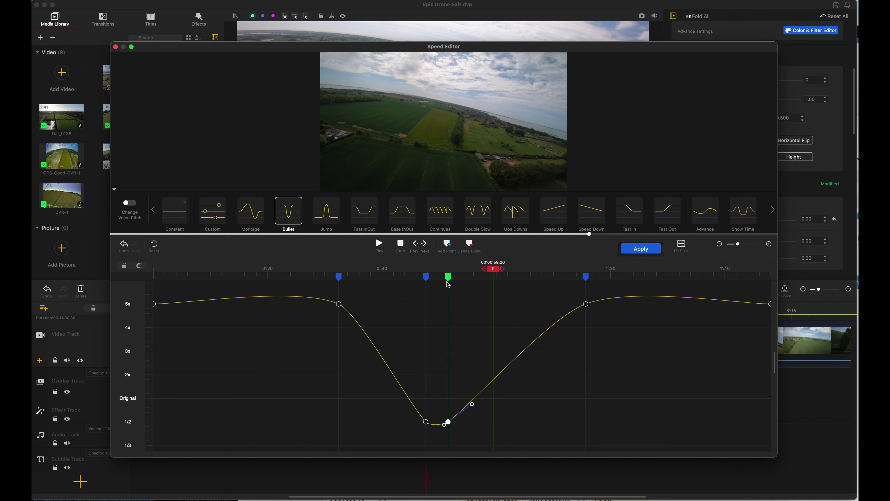
click(427, 424)
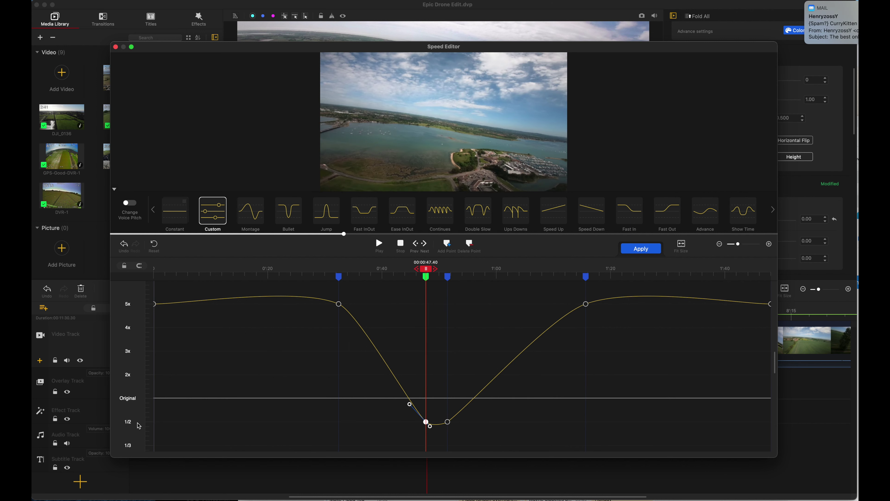
drag(428, 424, 428, 400)
click(448, 422)
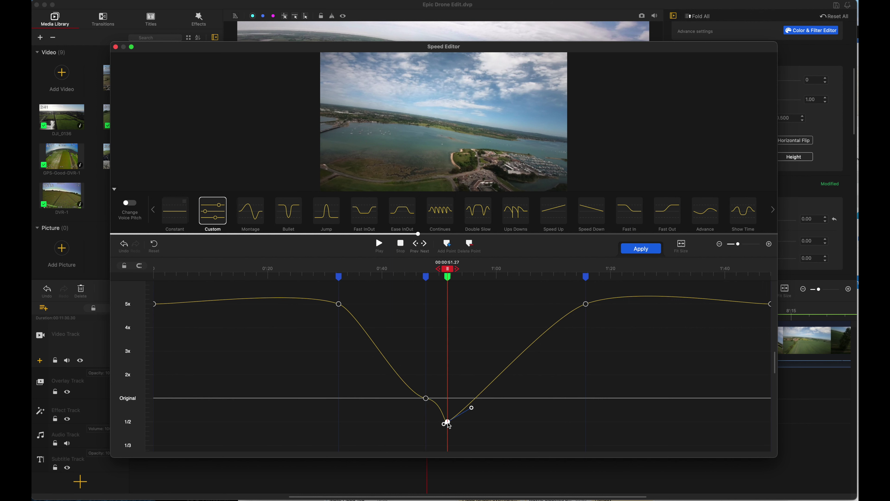
drag(444, 424, 474, 391)
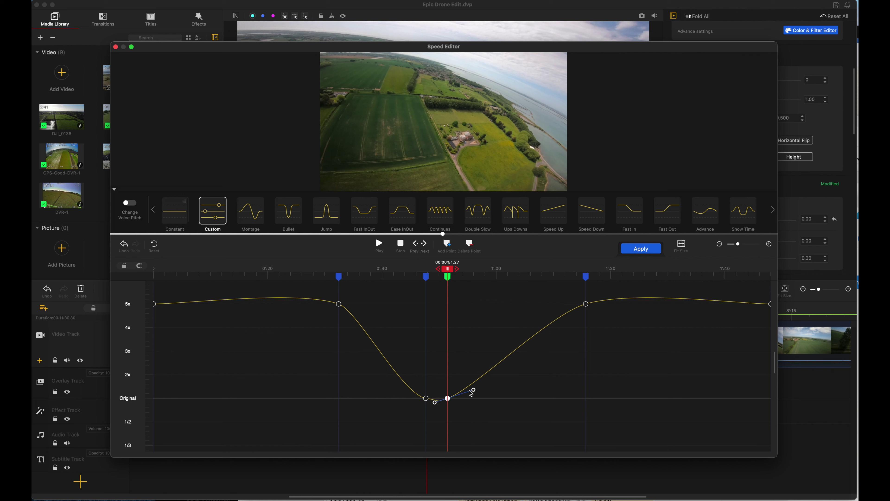
drag(428, 407, 439, 406)
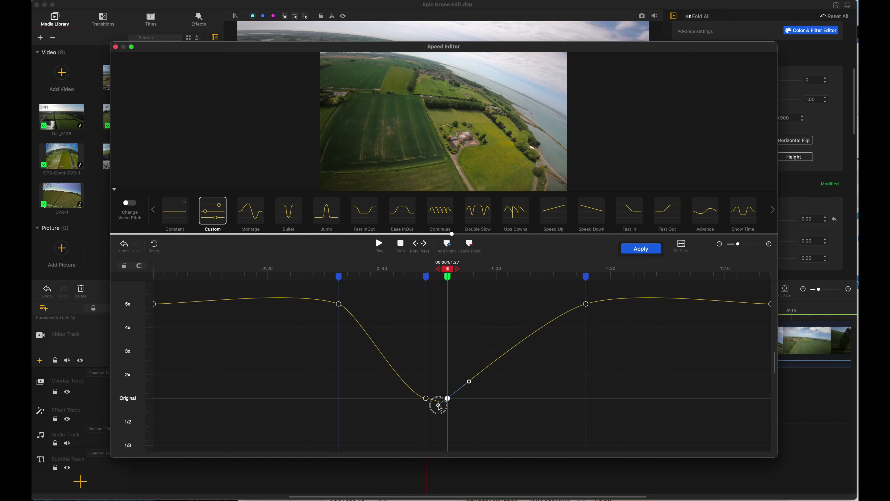
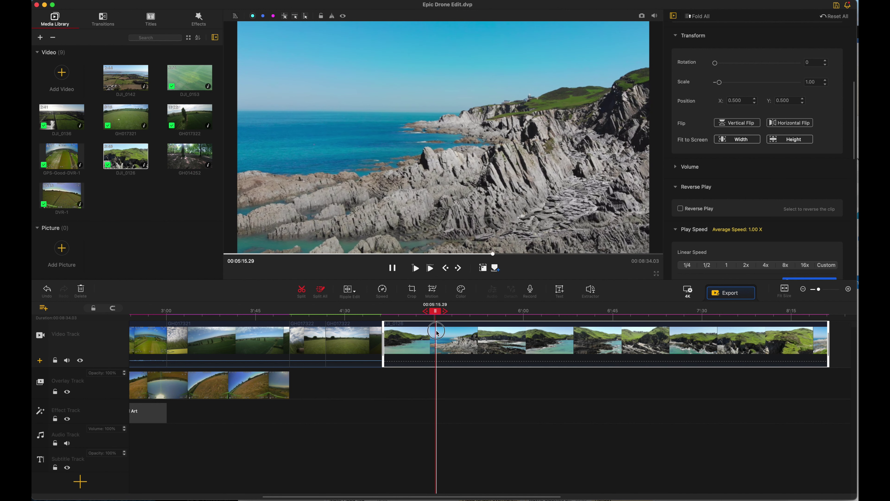
Try temperature, tint and exposure adjustments on the DJI_0126 clip in the Color & Filter Editor, and reset all three
click(462, 289)
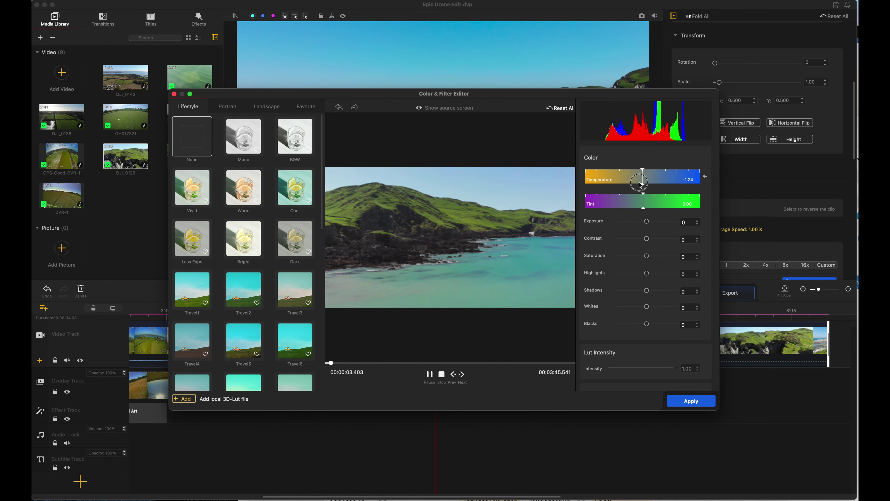
drag(641, 185, 625, 229)
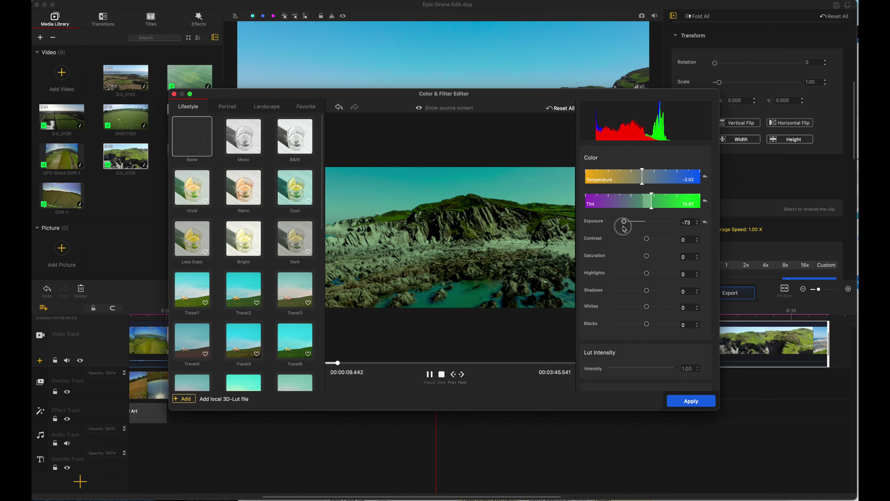
click(706, 177)
click(706, 200)
click(705, 222)
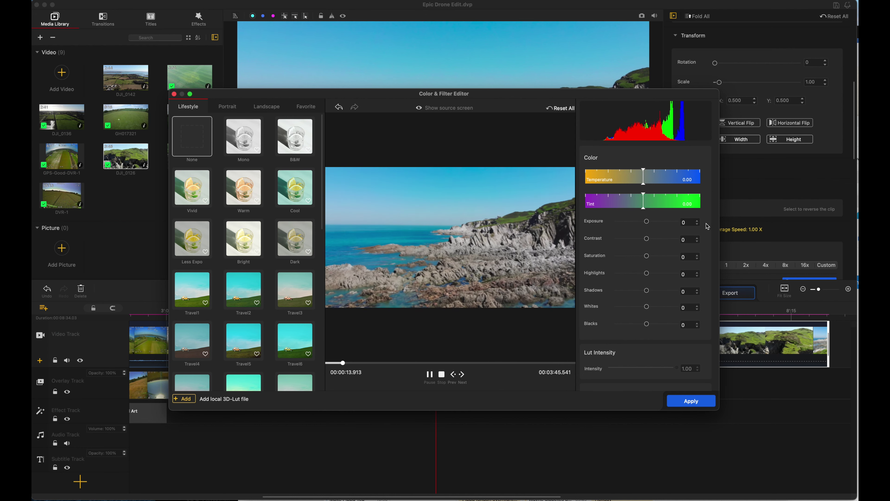
Try the Lifestyle filters Mono, B&W, Vivid, Warm, Cool, Less Expo, Bright and Dark on the DJI_0126 clip
scroll(214, 163, down, 3)
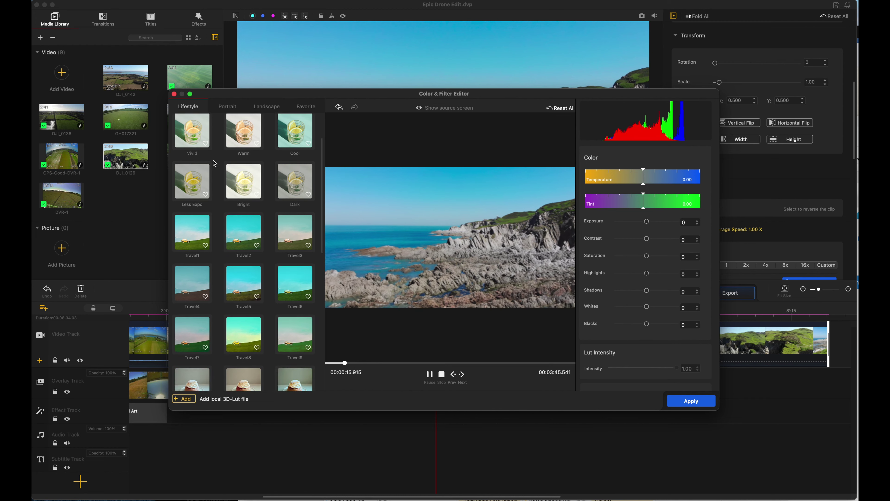
scroll(215, 163, up, 3)
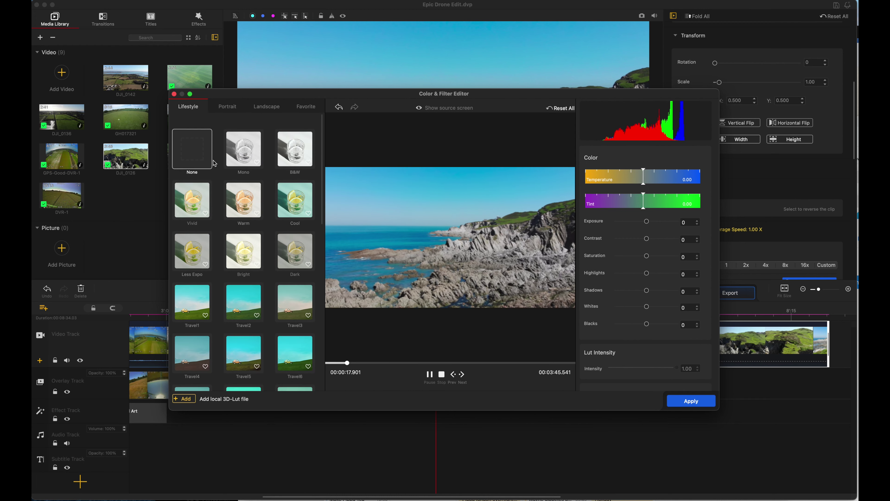
click(244, 141)
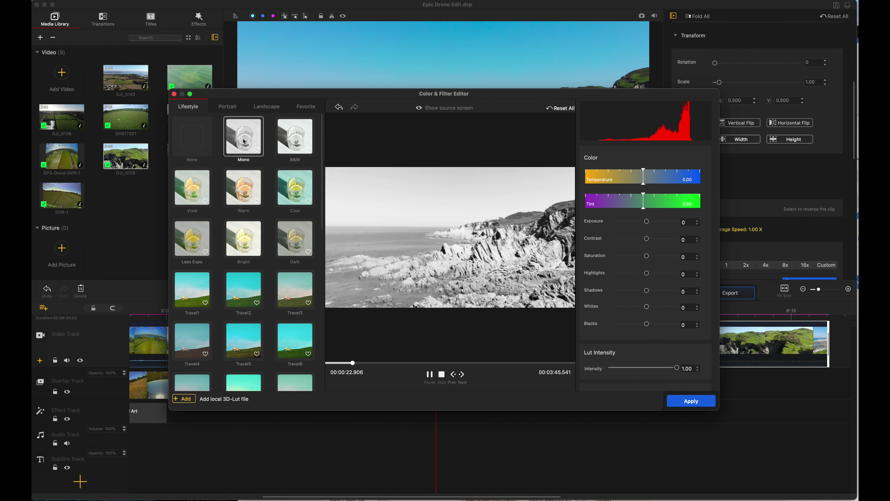
click(299, 146)
click(193, 196)
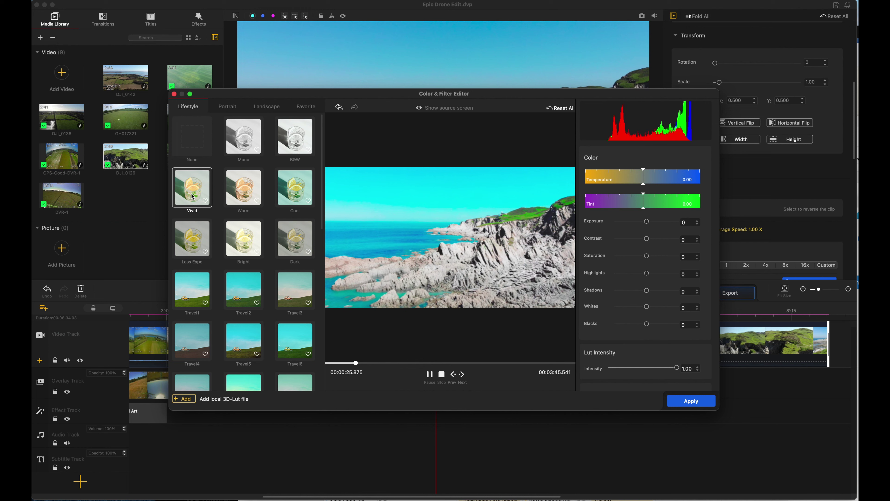
click(241, 195)
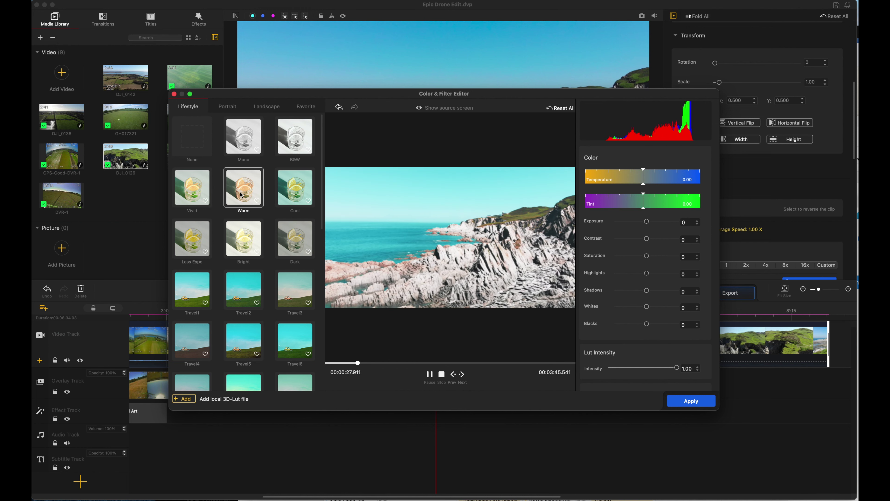
click(301, 195)
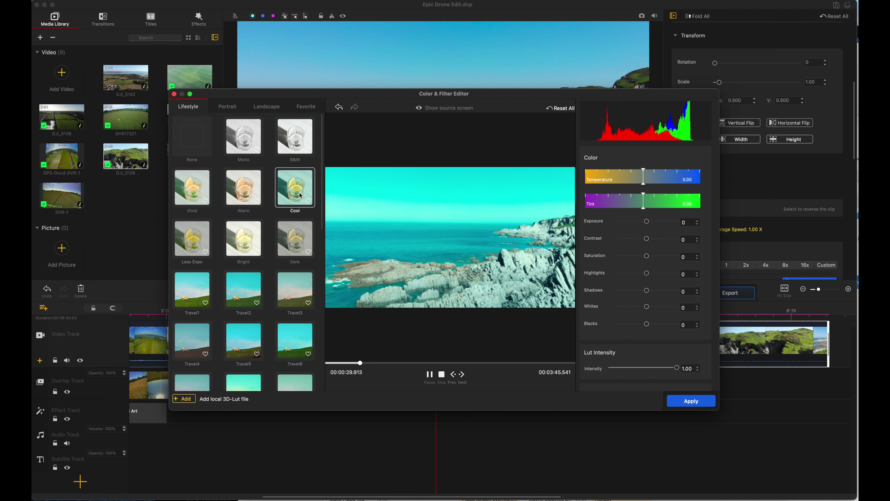
click(193, 238)
click(253, 239)
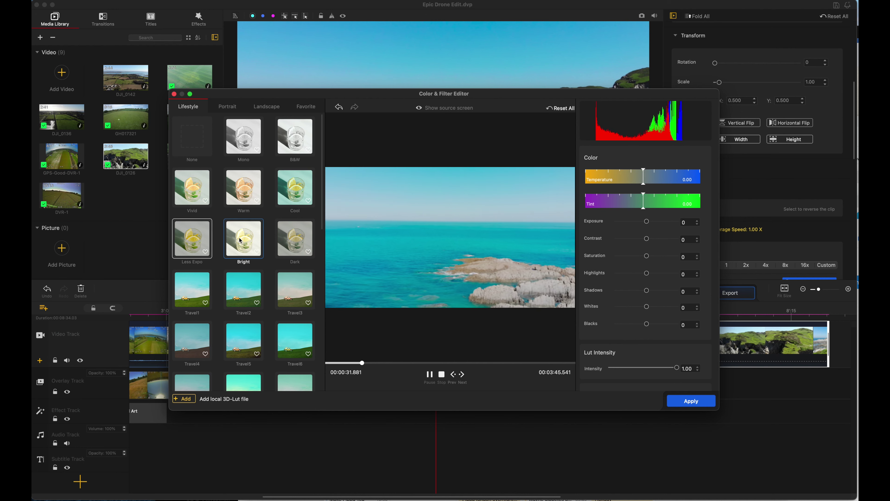
click(298, 245)
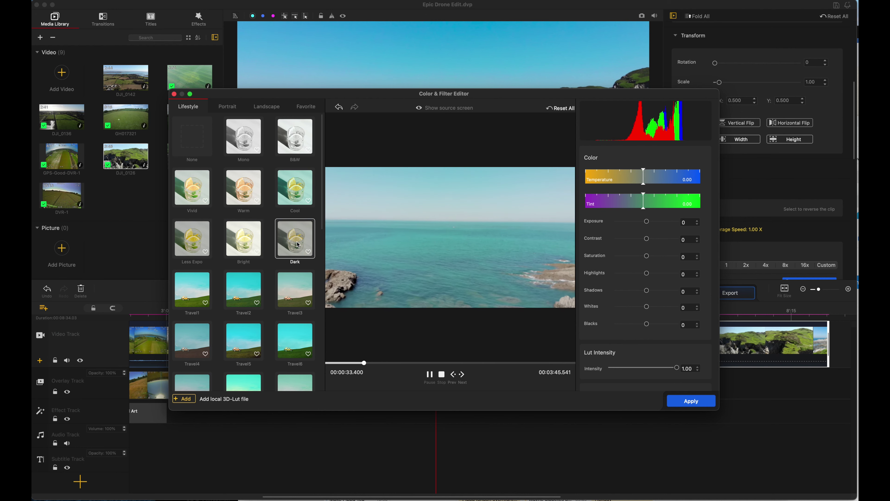
Try the Travel1, Travel2, Travel3, Travel6 and Travel8 filters on the DJI_0126 clip, and choose Travel7
click(188, 297)
click(242, 295)
click(284, 288)
scroll(284, 288, down, 3)
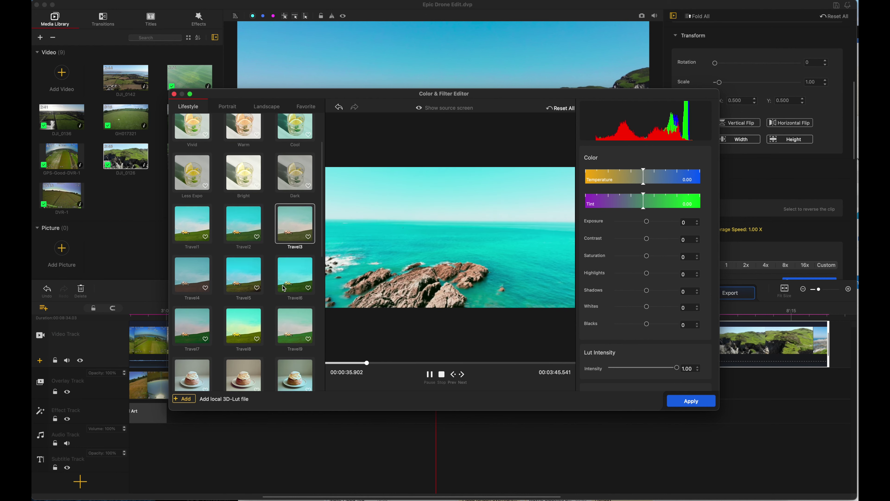
click(293, 275)
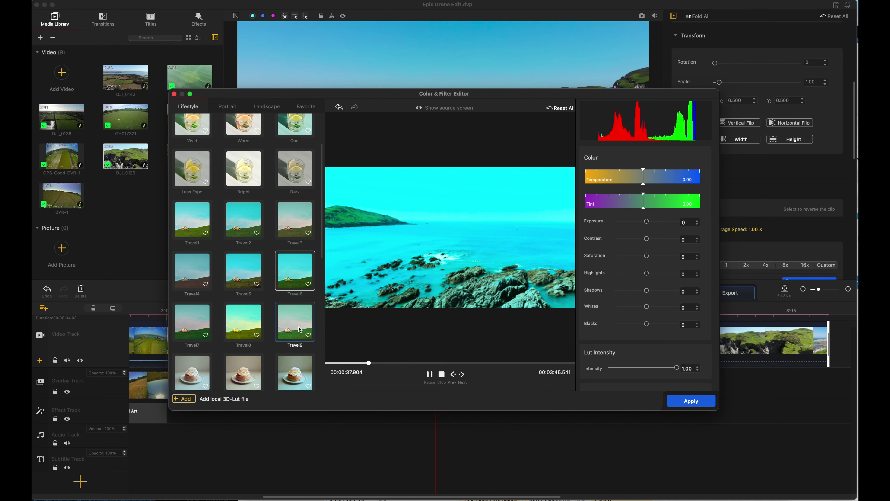
click(245, 327)
click(196, 324)
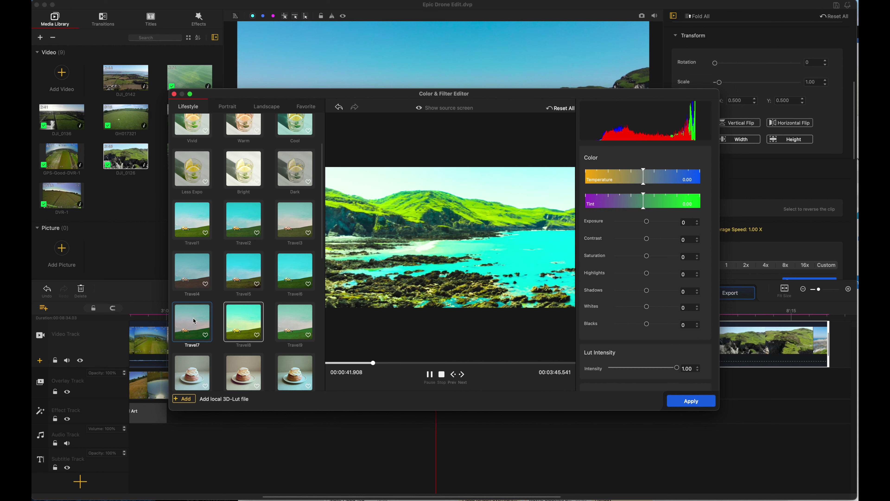
click(225, 314)
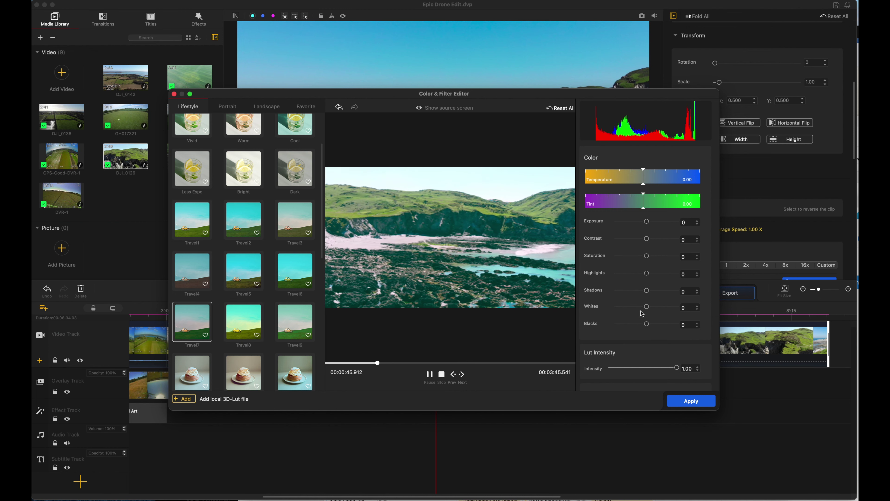
Try a LUT intensity of 0.75 with the Travel7 filter, check the preview at 00:01:41.753, and remove the filter
mouse_move(672, 372)
mouse_down()
mouse_move(611, 371)
mouse_move(673, 372)
mouse_move(644, 371)
mouse_move(661, 372)
mouse_up()
click(429, 375)
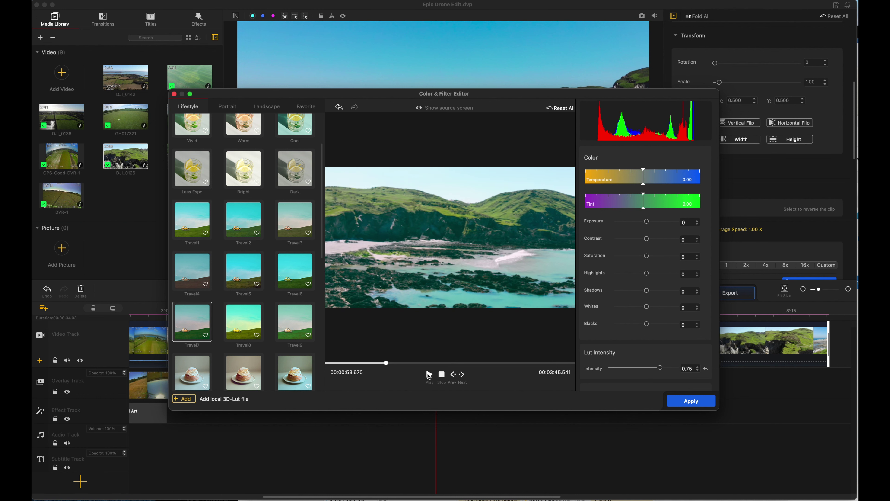
drag(390, 363, 440, 366)
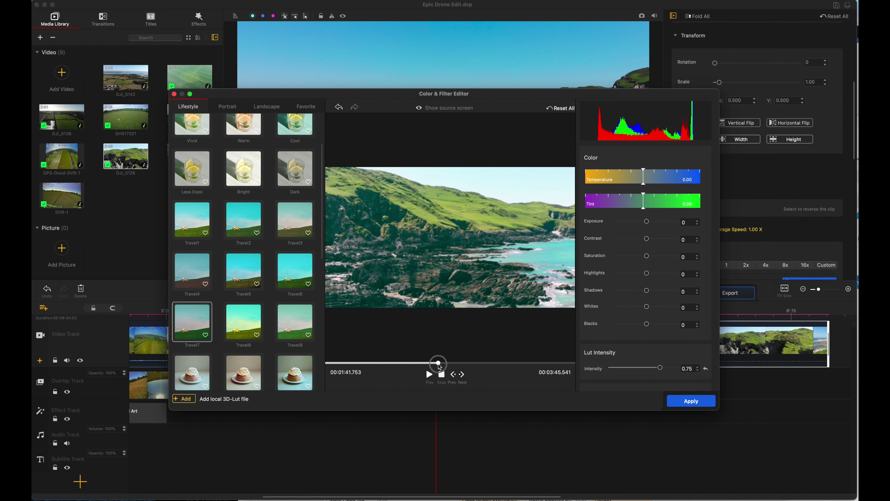
scroll(207, 219, up, 3)
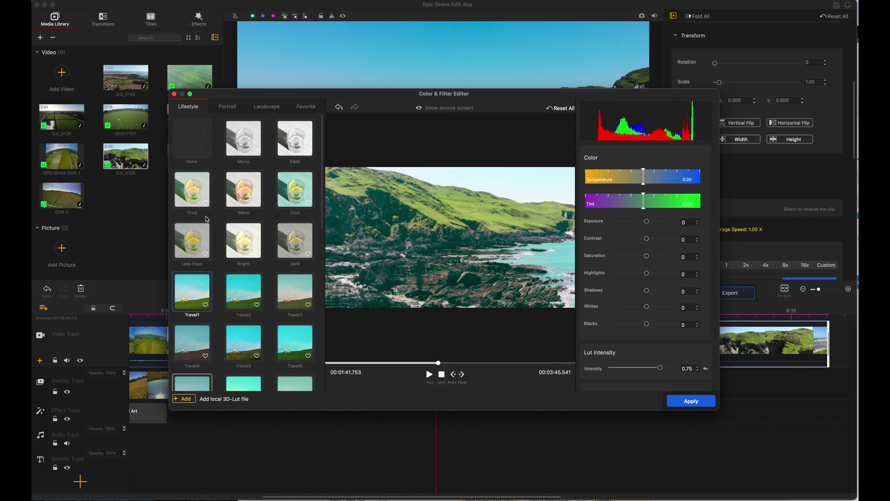
click(192, 150)
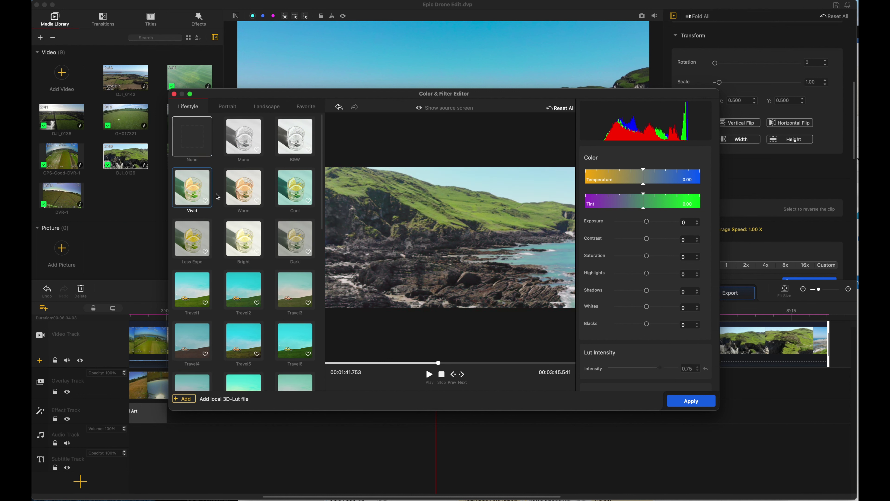
Try the Landscape filters Sea2, Sea3, Sea1 and Sea4 on the DJI_0126 clip, and choose Sea5
scroll(248, 146, down, 5)
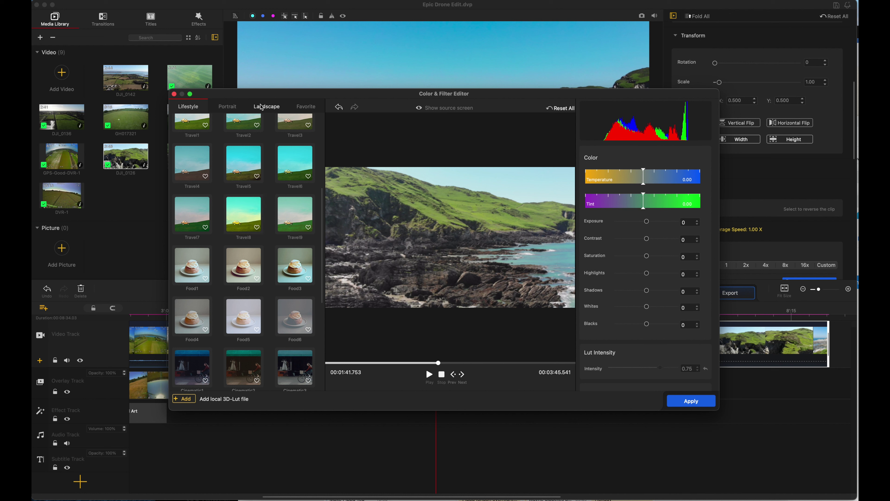
click(269, 107)
scroll(268, 172, down, 2)
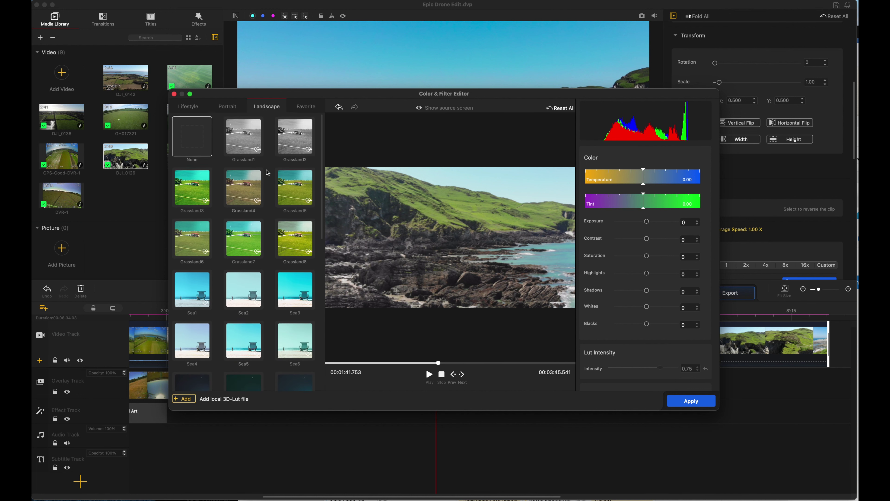
click(245, 261)
click(291, 264)
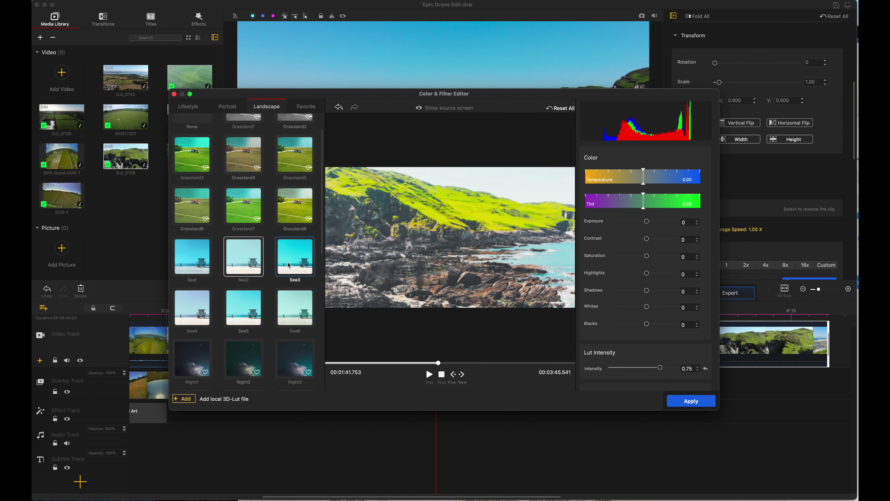
click(192, 258)
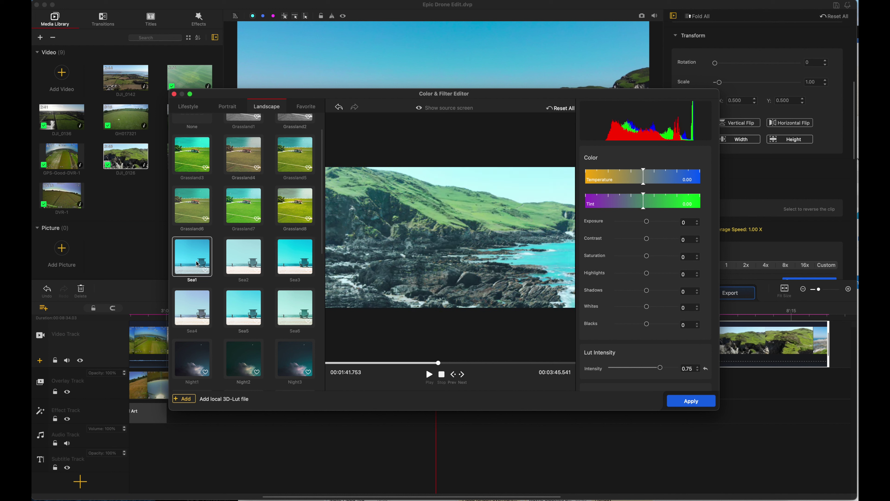
click(192, 307)
click(244, 305)
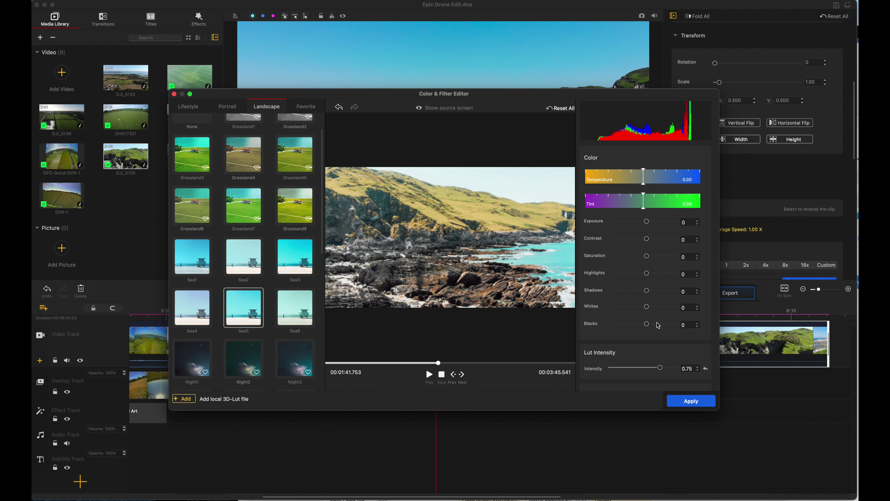
Set LUT intensity to 1.00, exposure -87, contrast -55, saturation -74, highlights -55, shadows -49, whites 42 and blacks -66
drag(662, 368, 684, 368)
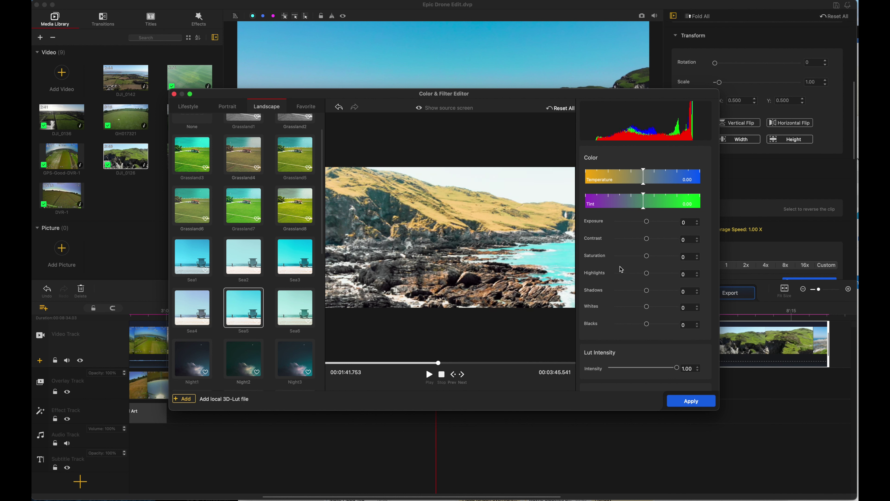
drag(648, 274, 630, 239)
drag(647, 291, 629, 329)
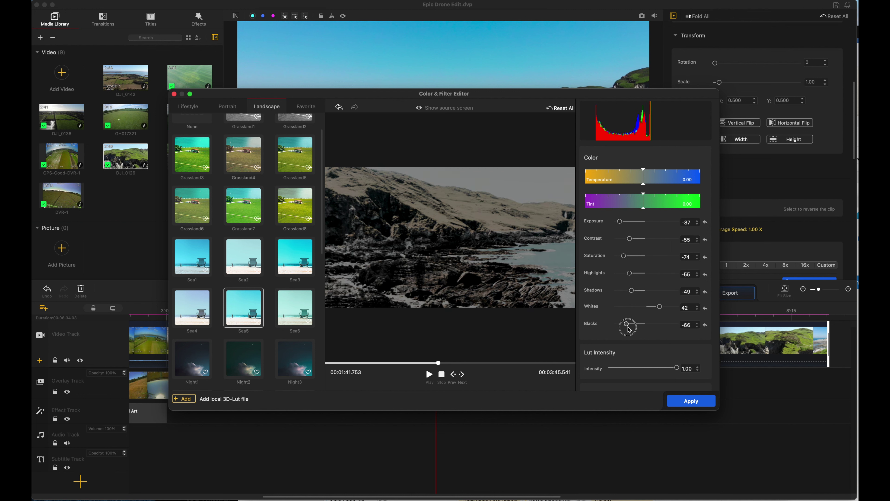
Try the Night9, Stylish11 and Stylish1 filters, and reset all the exposure, contrast, saturation and tonal adjustments
scroll(295, 246, down, 5)
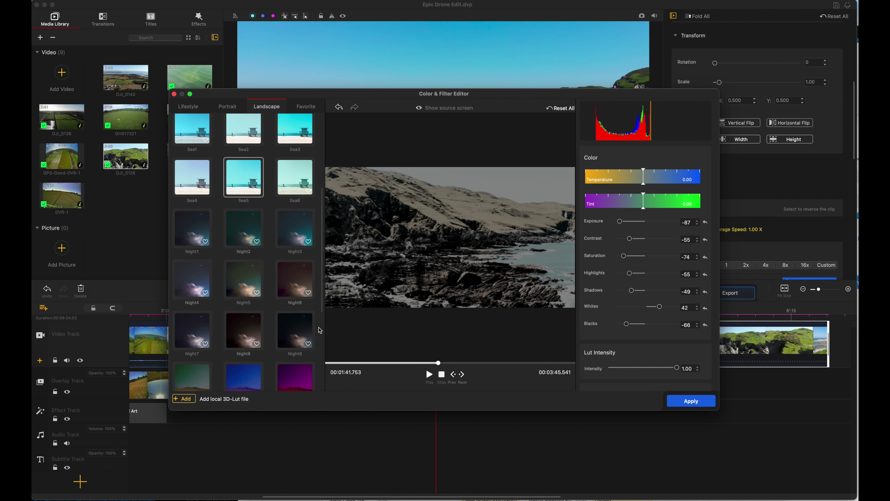
click(294, 289)
scroll(291, 315, down, 2)
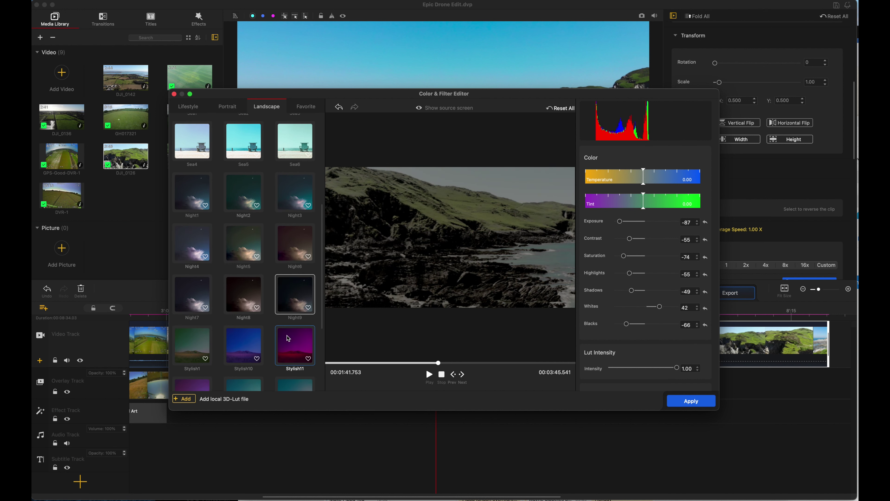
click(288, 346)
click(192, 346)
click(706, 308)
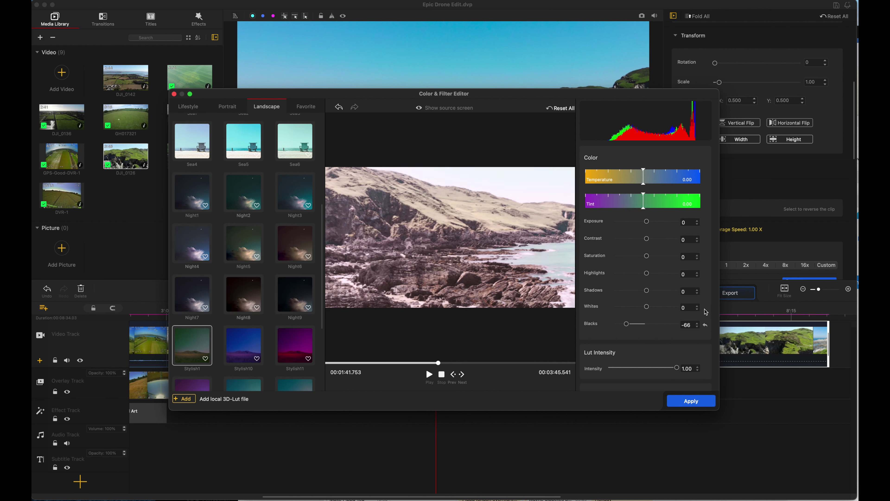
click(706, 325)
Try the Landscape filters Stylish2, Stylish12, Stylish3 and Stylish9 on the DJI_0126 clip
scroll(246, 336, down, 3)
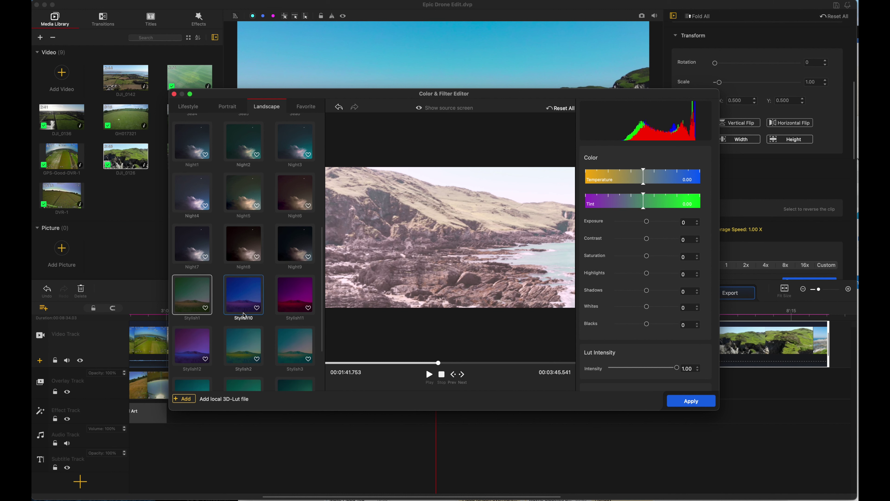
click(246, 339)
click(192, 346)
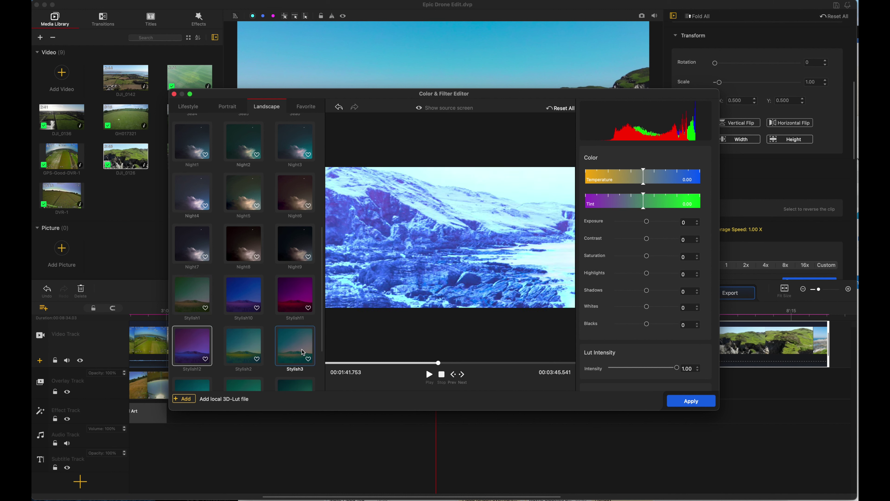
click(295, 346)
scroll(268, 305, down, 4)
scroll(268, 306, down, 2)
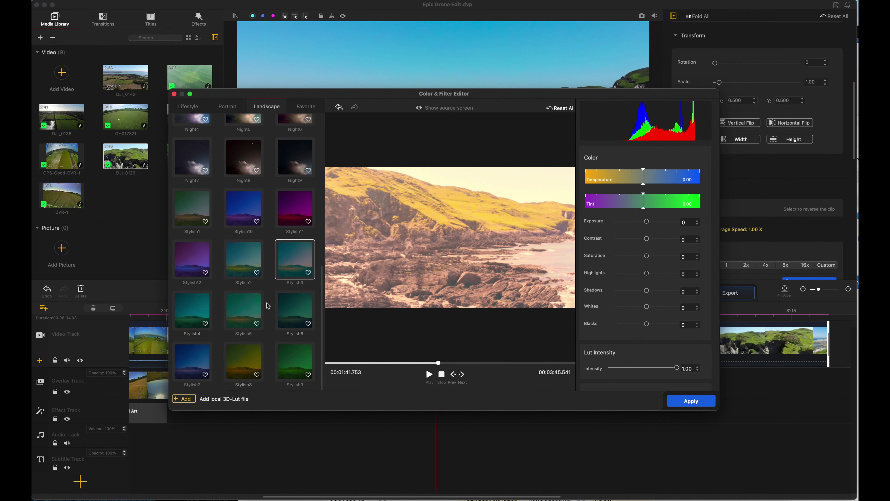
click(295, 361)
Try the Portrait filters Tone2, Lowlight1, Lowlight2 and Lowlight3, play the preview, and set the filter back to None
click(224, 106)
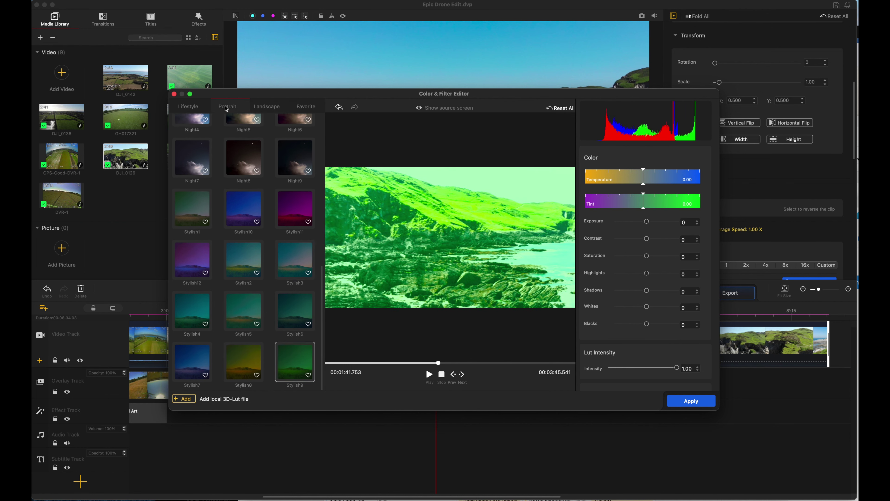
click(248, 162)
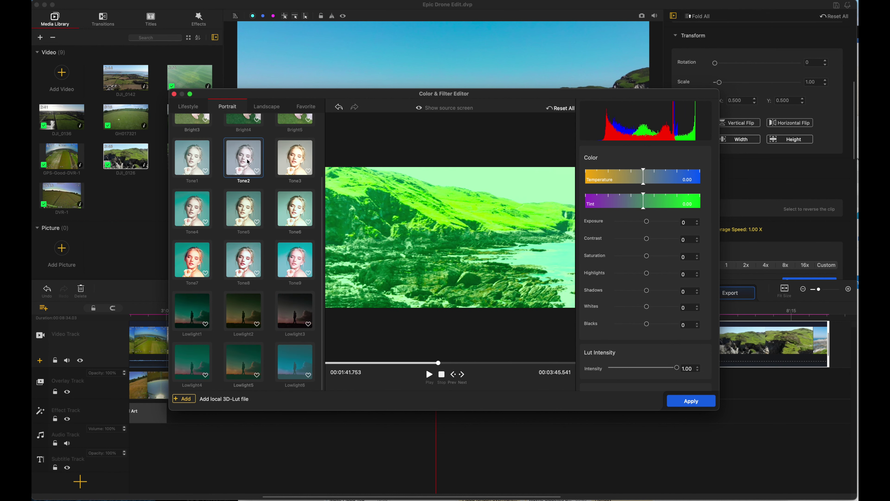
click(186, 307)
click(244, 318)
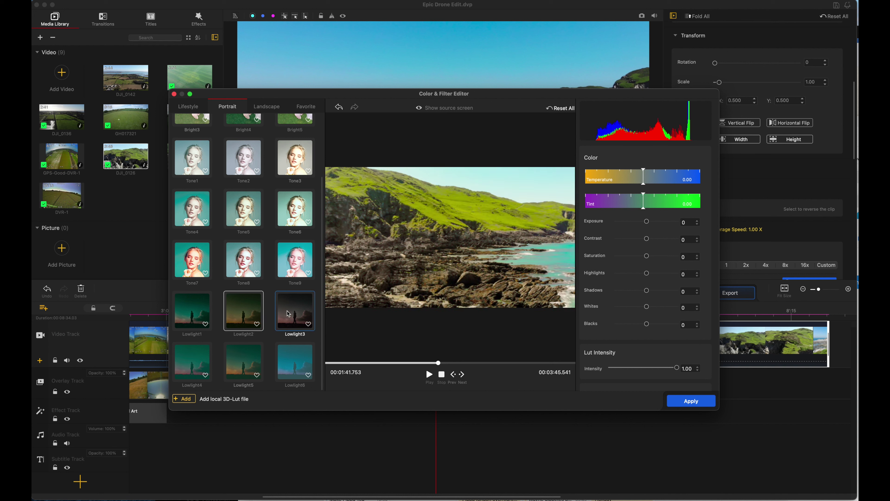
click(295, 312)
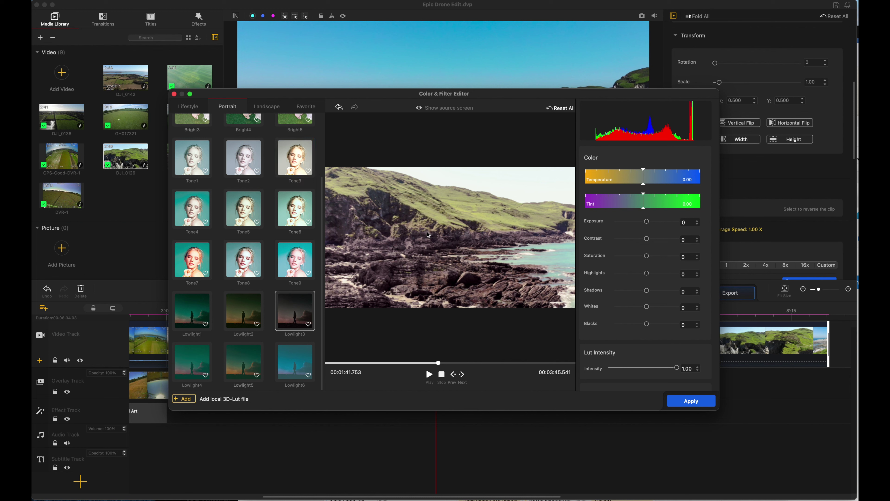
click(429, 376)
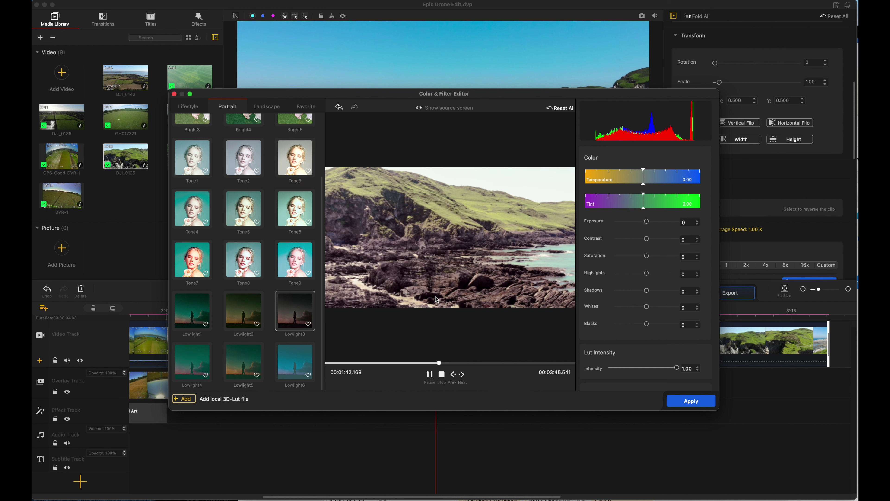
scroll(245, 193, up, 3)
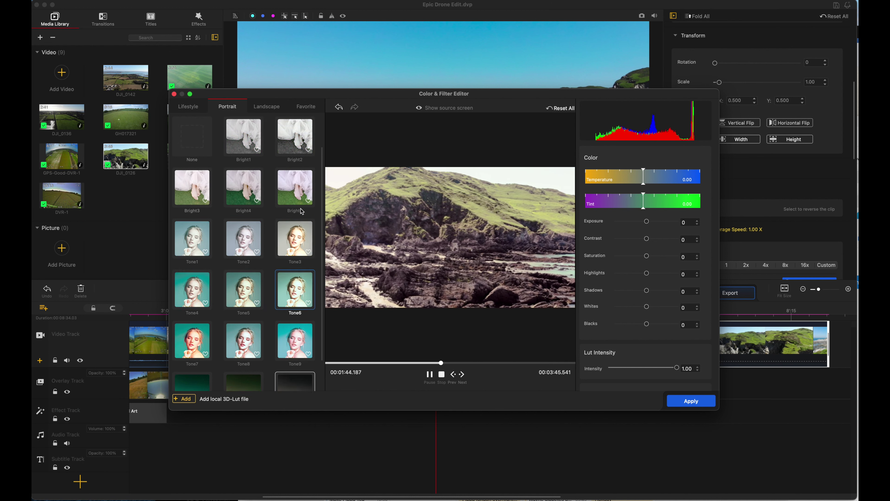
click(186, 140)
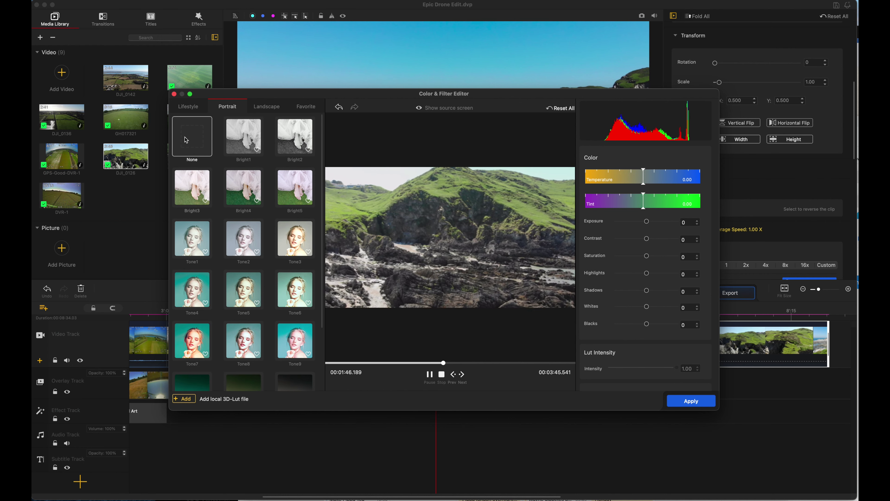
Apply the Lifestyle Warm filter to the DJI_0126 clip with saturation -11 and temperature -34.04
click(200, 107)
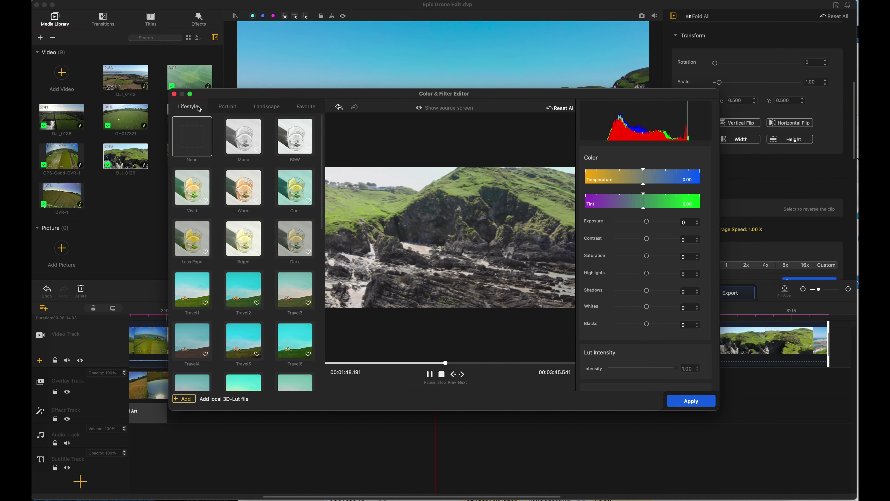
click(244, 239)
scroll(262, 267, down, 3)
scroll(262, 266, up, 2)
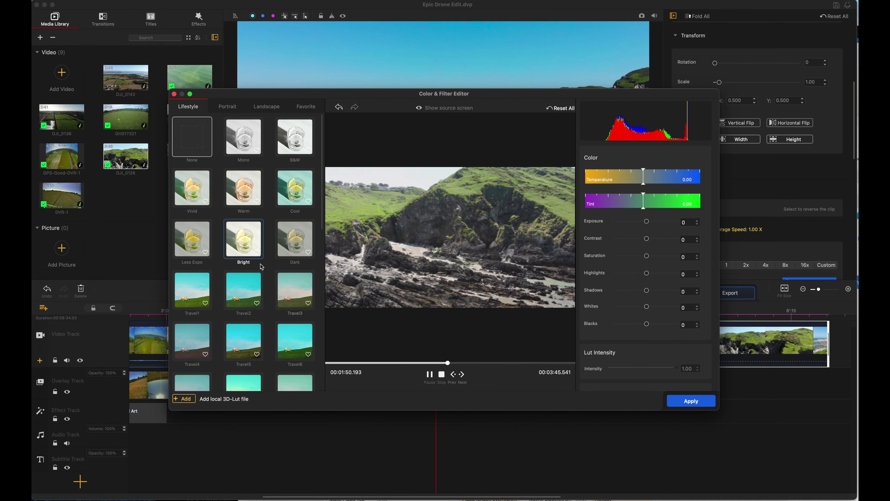
click(240, 199)
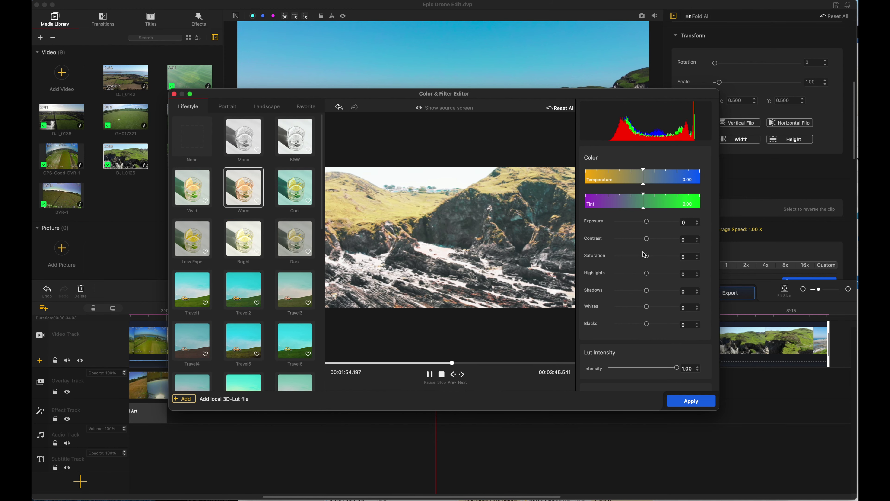
mouse_move(648, 258)
mouse_down()
mouse_move(620, 258)
mouse_move(645, 262)
mouse_up()
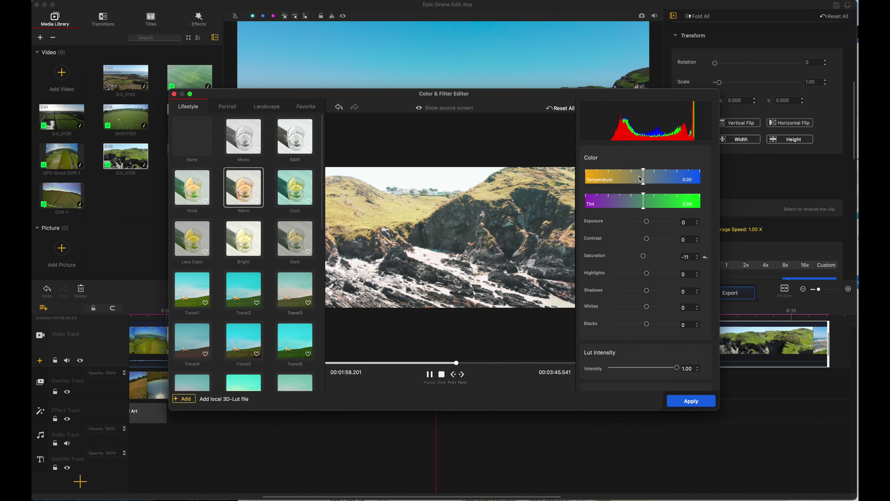
drag(643, 177, 624, 184)
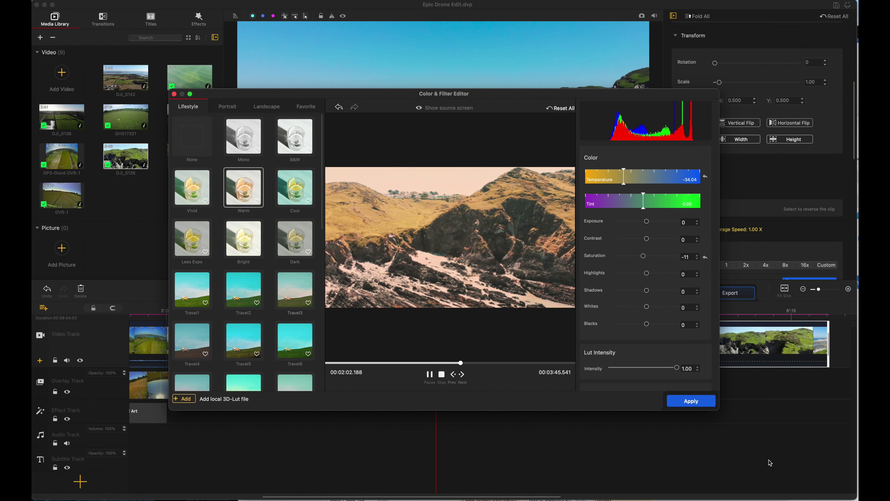
click(691, 402)
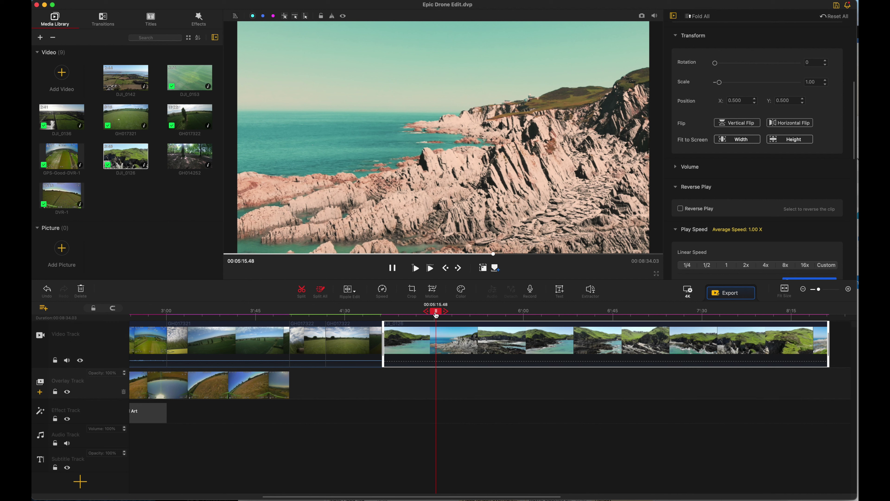
Check the graded clip at 00:05:33.39 and 00:05:52.35 on the timeline, reopen its color settings and remove the Warm filter
drag(436, 311, 471, 313)
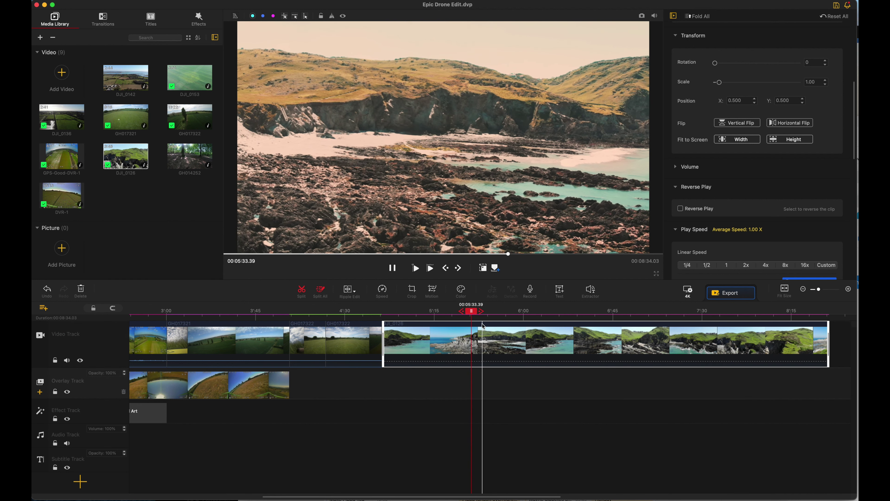
click(509, 340)
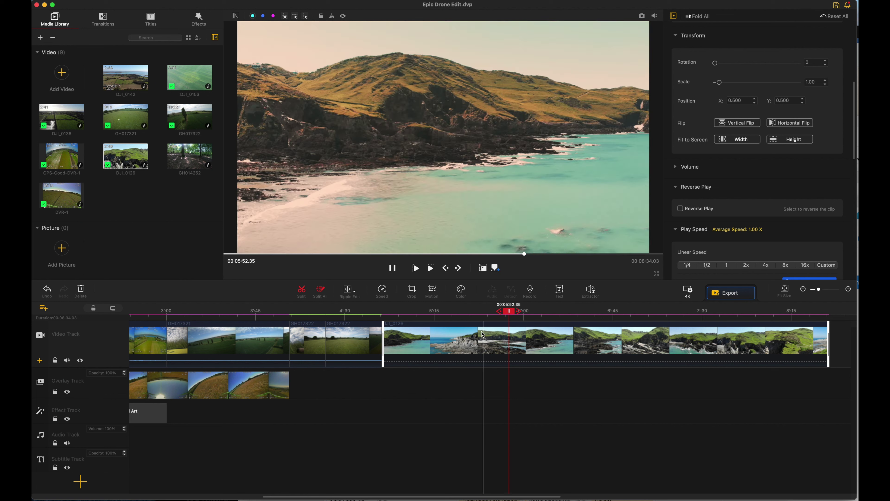
click(461, 291)
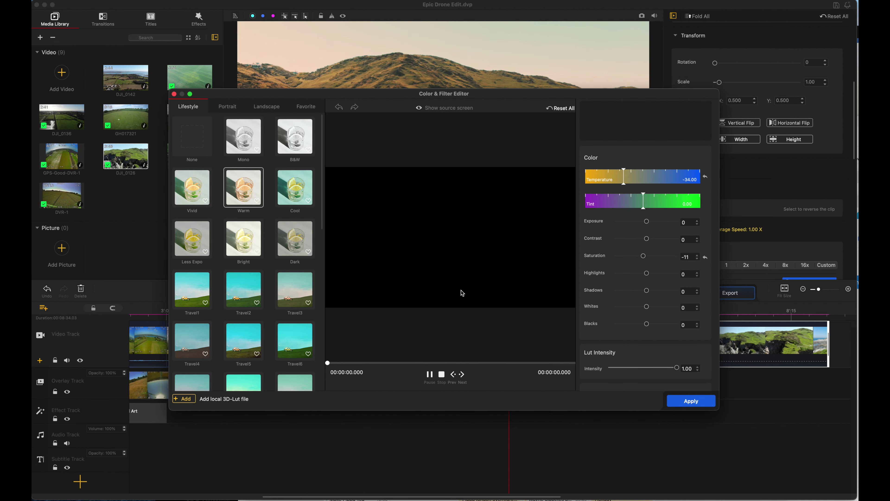
click(183, 143)
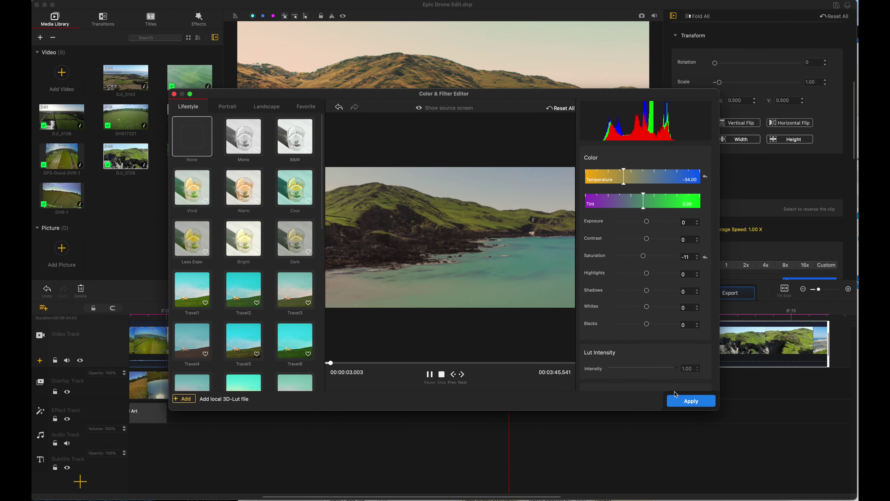
click(689, 401)
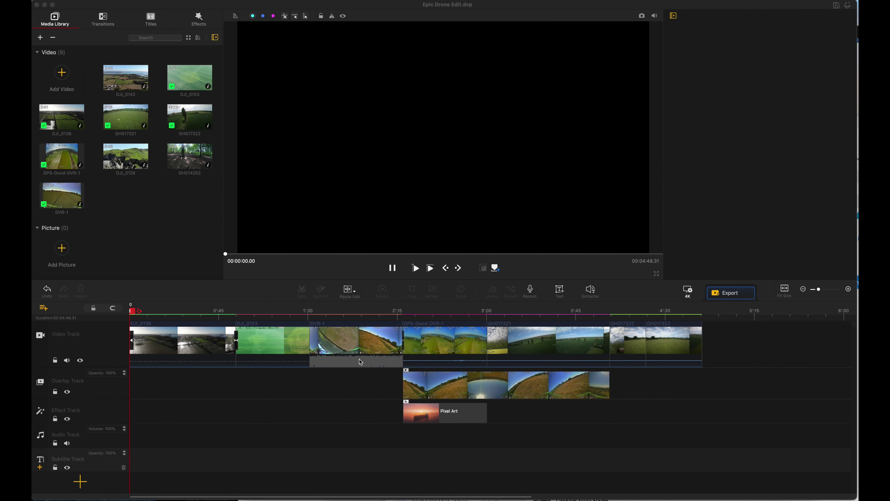
Record a short voice-over from about 00:00:18 with the built-in microphone, save it, and remove its clip from the audio track
drag(132, 312, 167, 343)
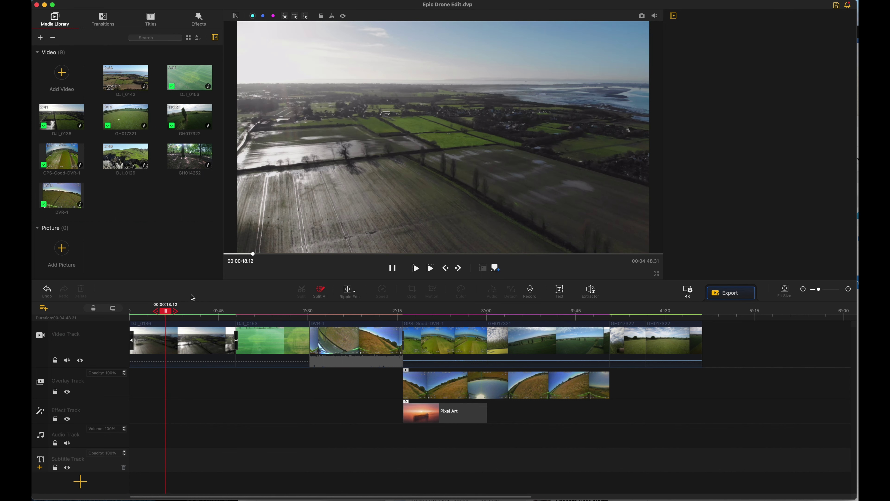
click(531, 291)
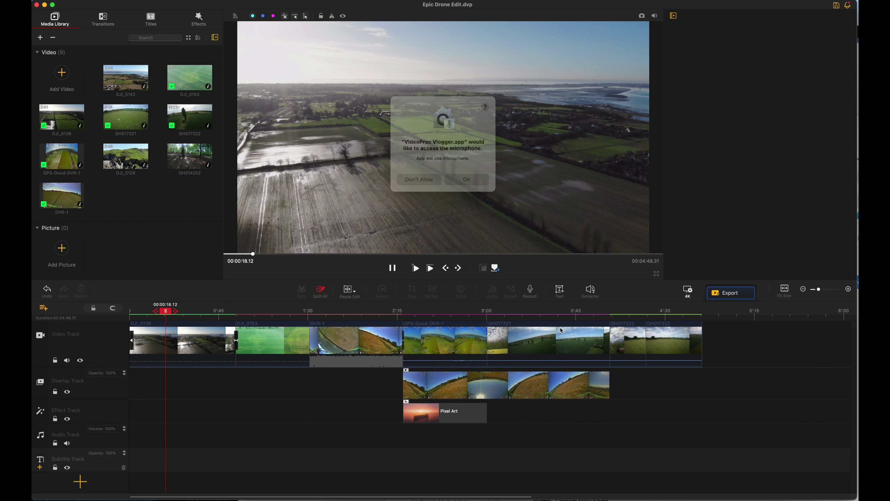
click(467, 178)
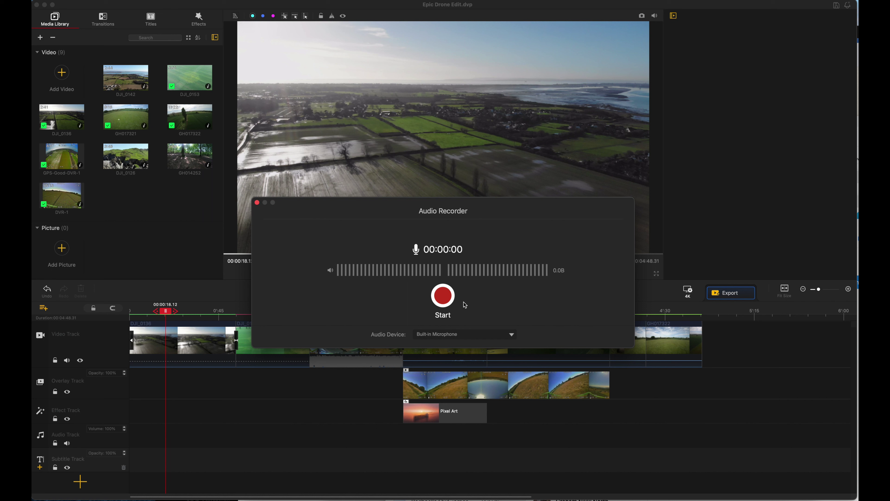
click(444, 296)
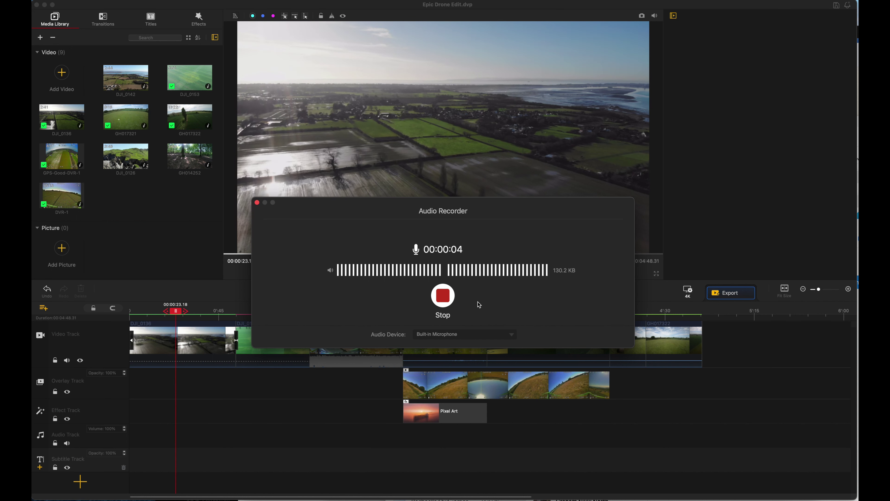
click(435, 298)
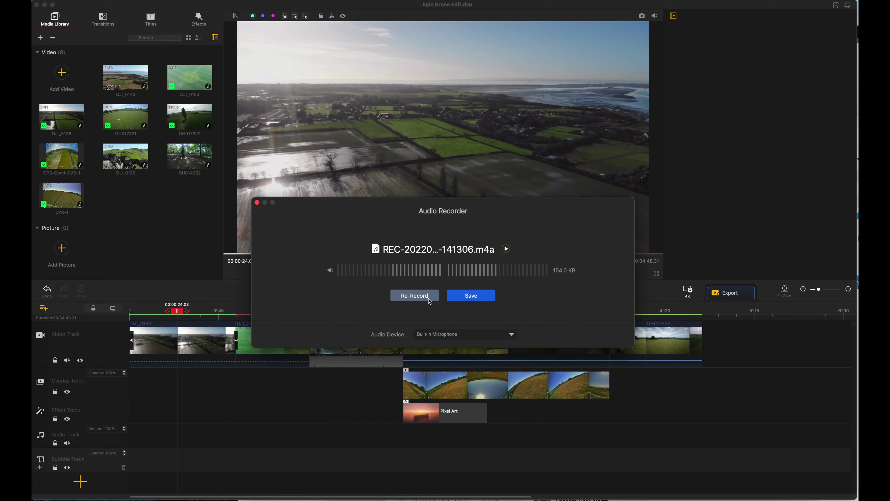
click(469, 296)
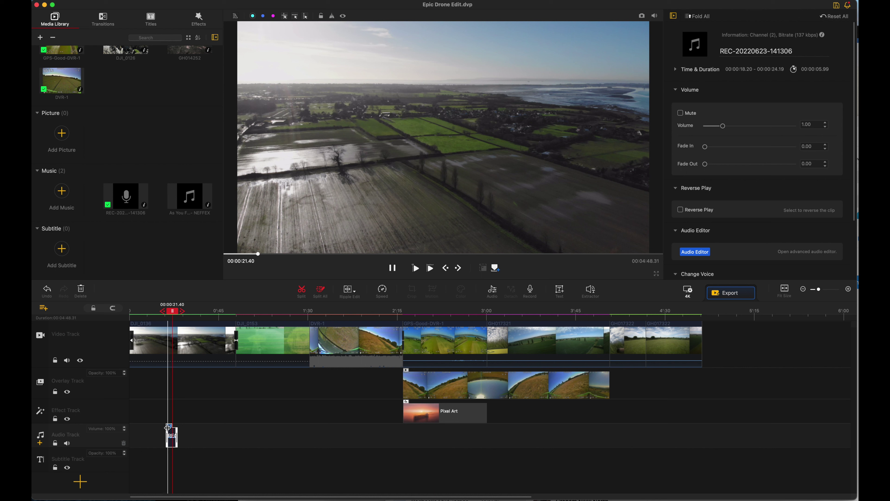
drag(174, 437, 204, 438)
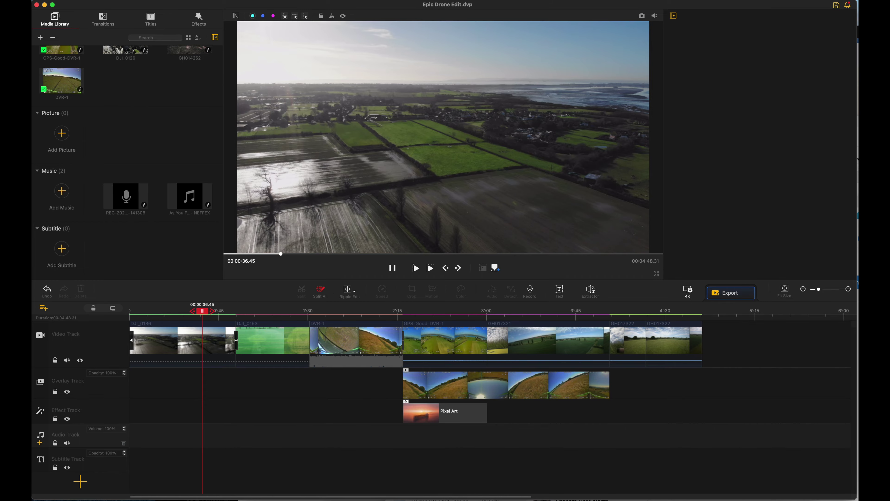
Switch to the YouTube Studio audio library, check the licence type of As You Fade Away, and return to the video editor
drag(444, 476, 298, 35)
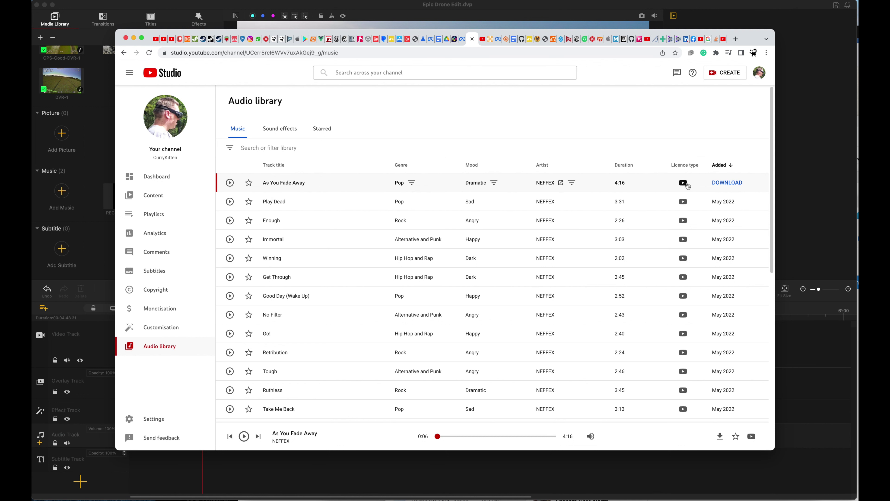
mouse_move(686, 186)
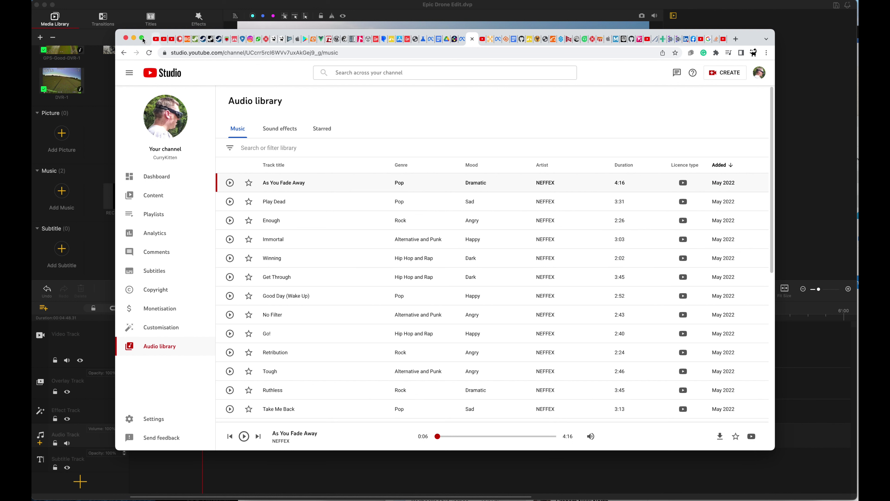
click(134, 38)
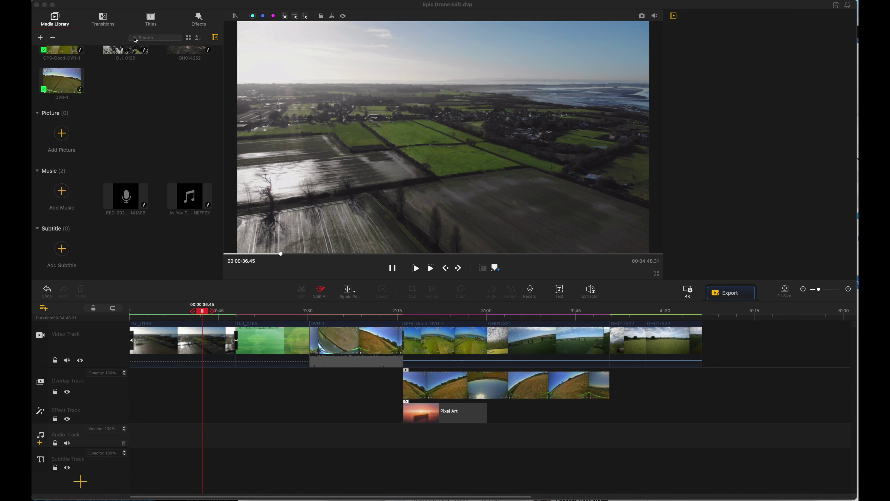
Add the music As You Fade Away - NEFFEX to the audio track at the start of the timeline
mouse_move(198, 204)
drag(187, 200, 179, 409)
drag(185, 208, 139, 443)
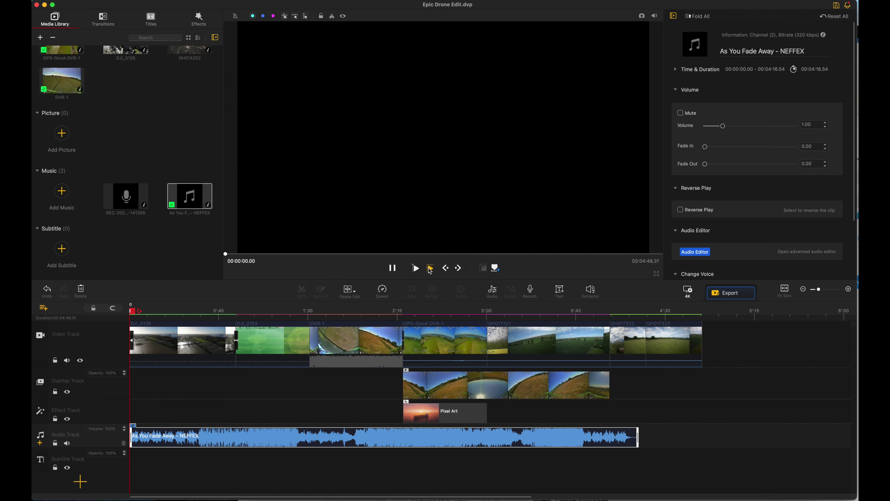
Play the opening with the music and trim DJI_0136 to end at about 00:00:04.51 and DJI_0153 at about 00:00:10
click(416, 271)
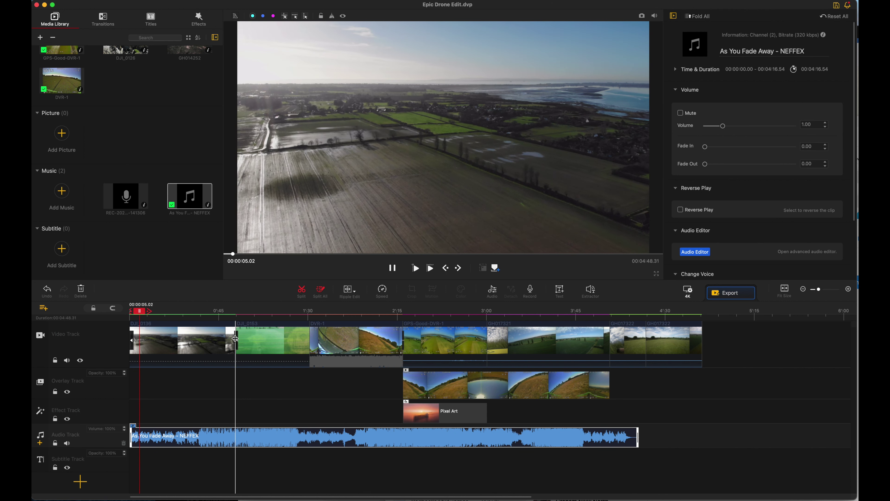
click(235, 338)
click(134, 312)
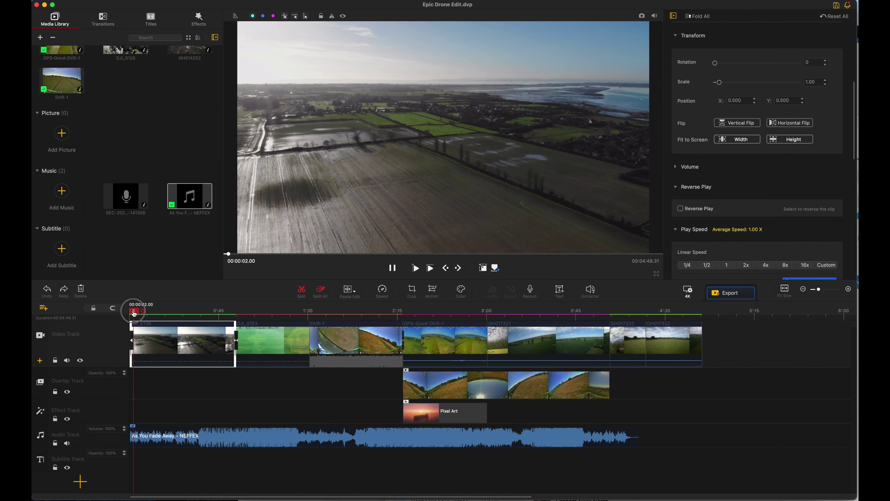
drag(235, 339, 139, 326)
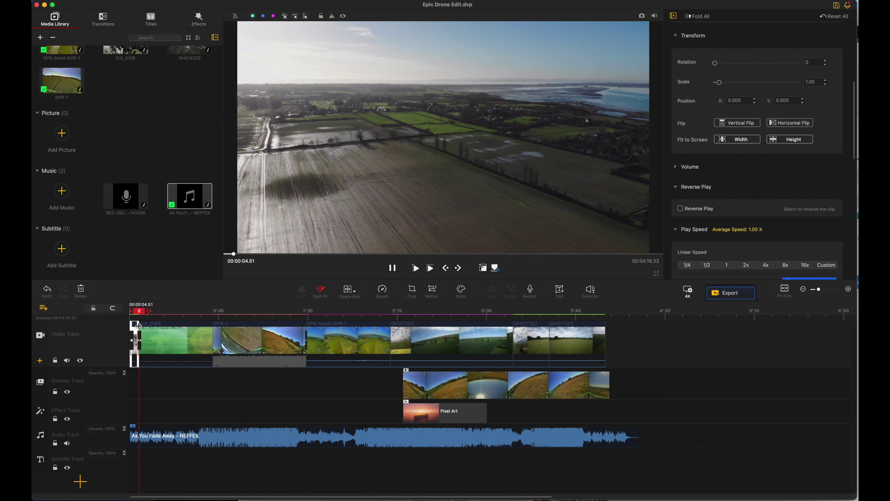
click(130, 311)
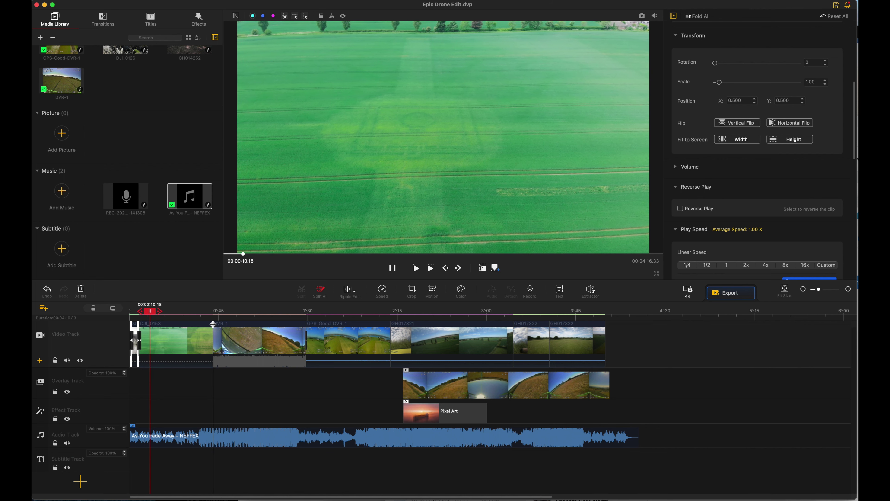
drag(213, 324, 147, 310)
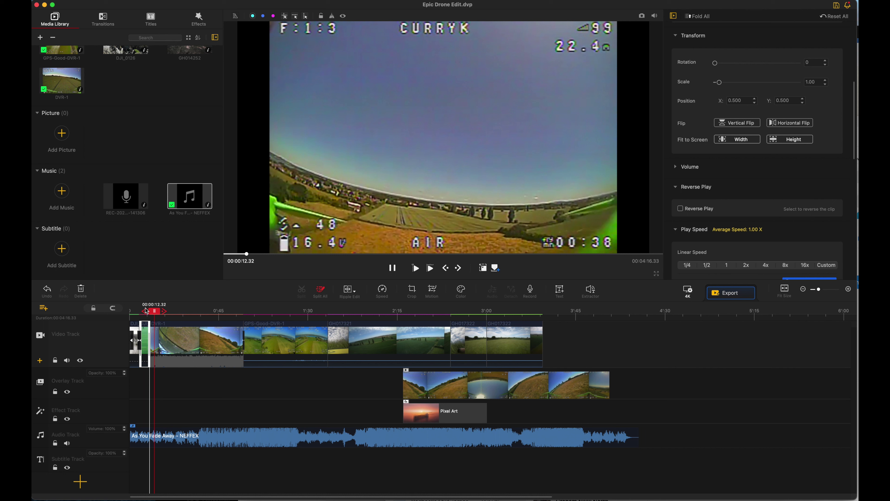
Delete the As You Fade Away music clip from the audio track
drag(146, 311, 220, 311)
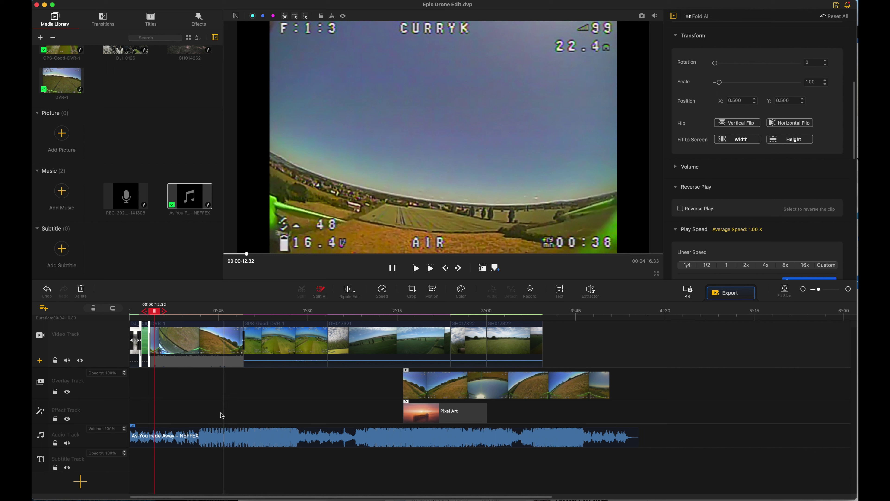
click(220, 437)
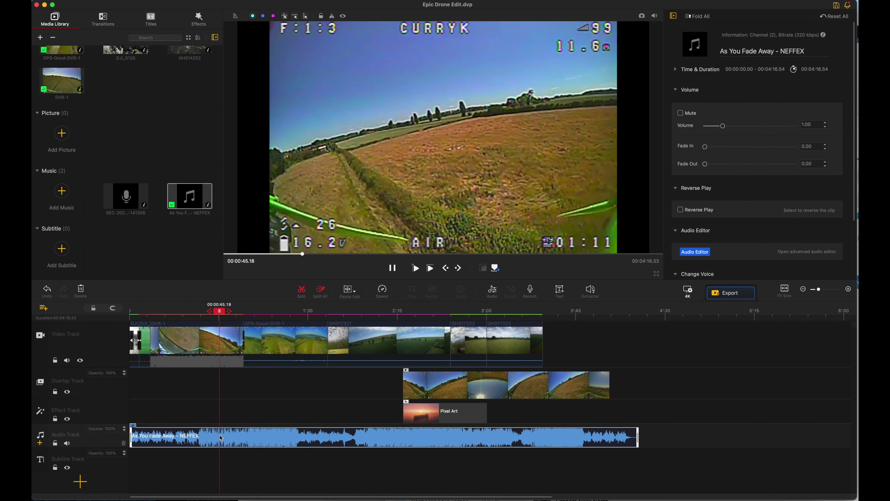
key(Delete)
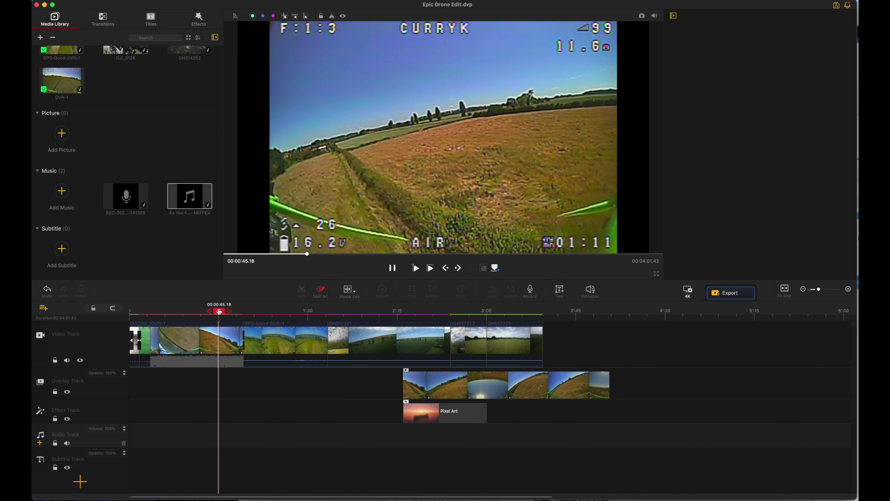
Add the Title 3 preset to the subtitle track at the start of the timeline
drag(219, 312, 254, 305)
click(151, 19)
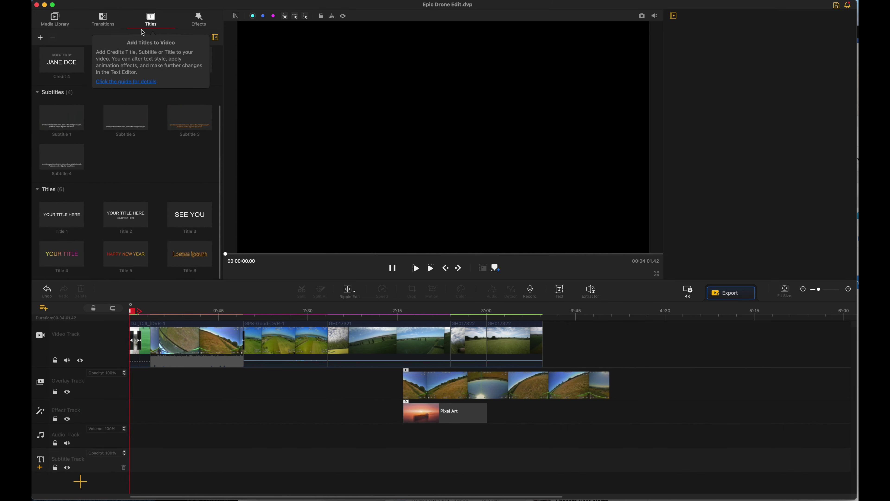
scroll(162, 167, down, 5)
scroll(161, 167, down, 1)
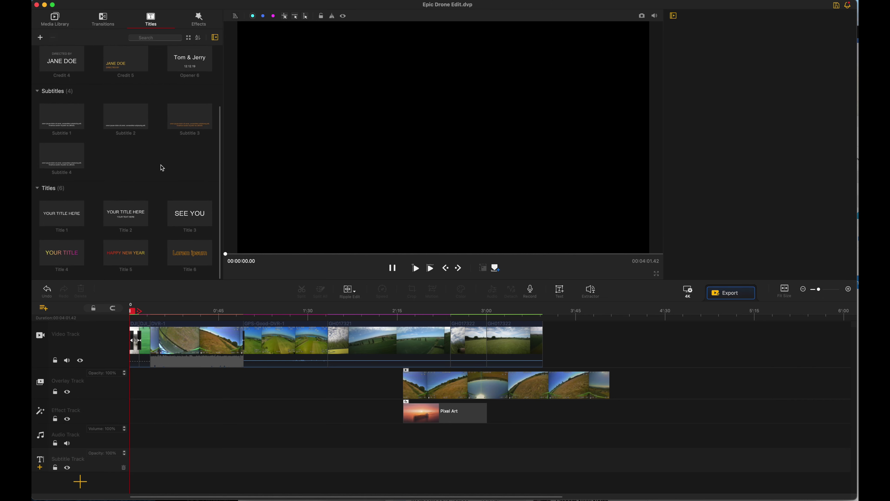
mouse_move(184, 220)
drag(183, 220, 135, 452)
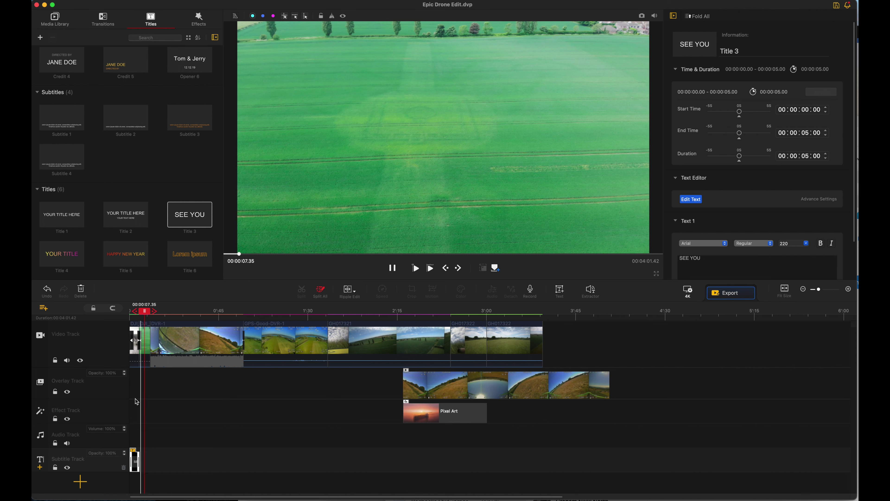
Open the Title 3 clip in the text editor and replace its text with "Epic Drone Video"
click(135, 460)
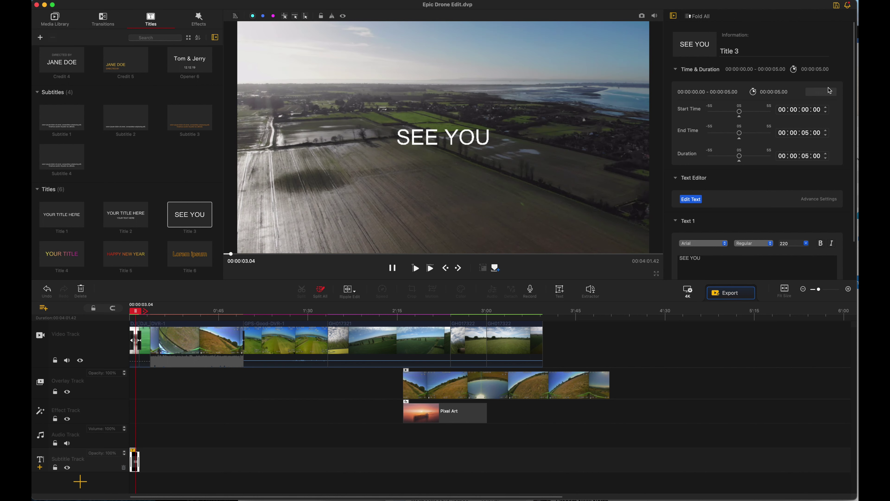
scroll(753, 175, down, 1)
click(691, 181)
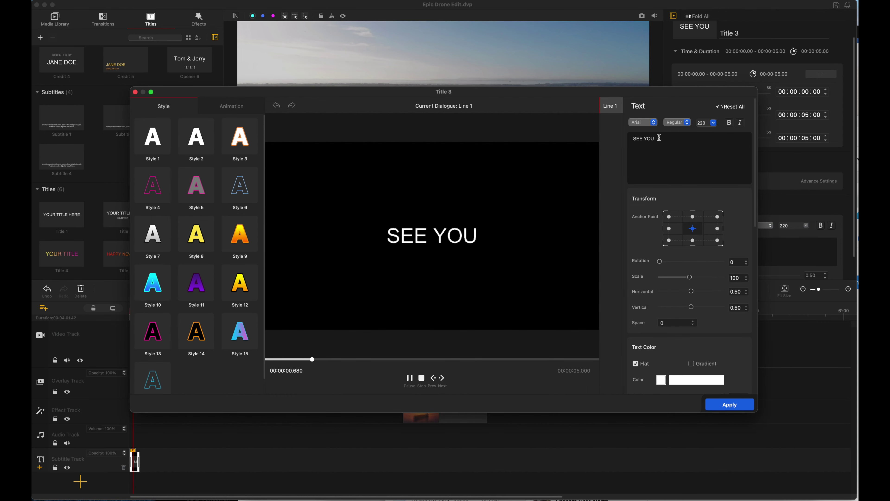
triple_click(629, 138)
text(Epi)
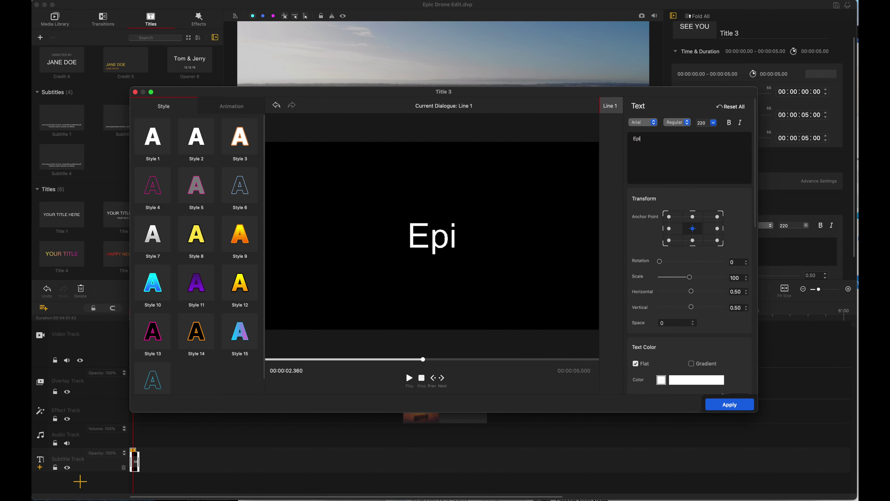
text(c Drone)
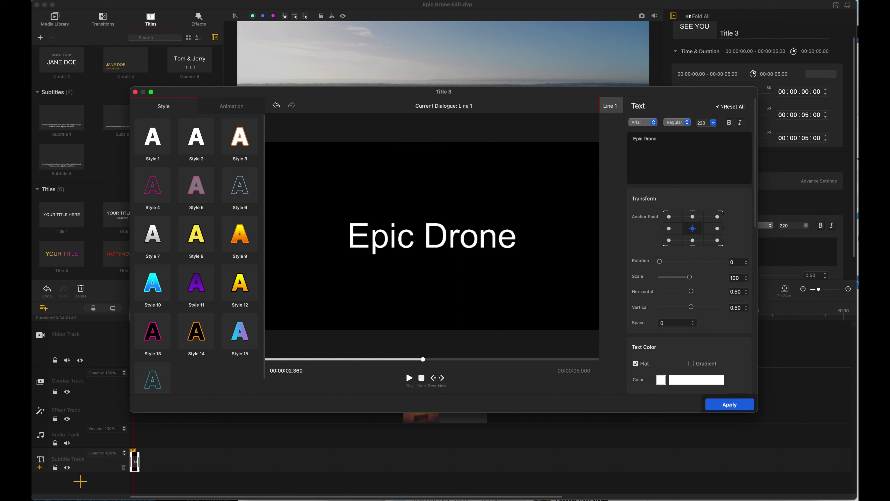
text( Video)
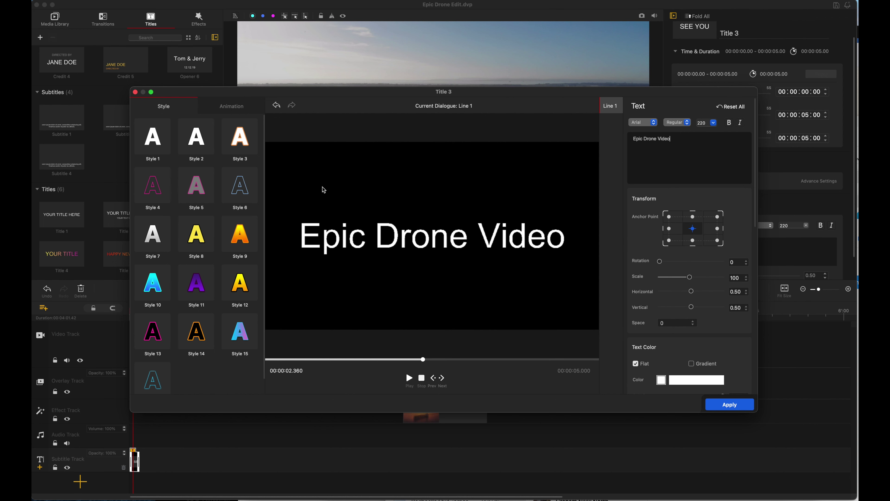
Try Style 8, Style 6 and Style 9 on the title text, and apply Style 12
click(197, 233)
click(242, 188)
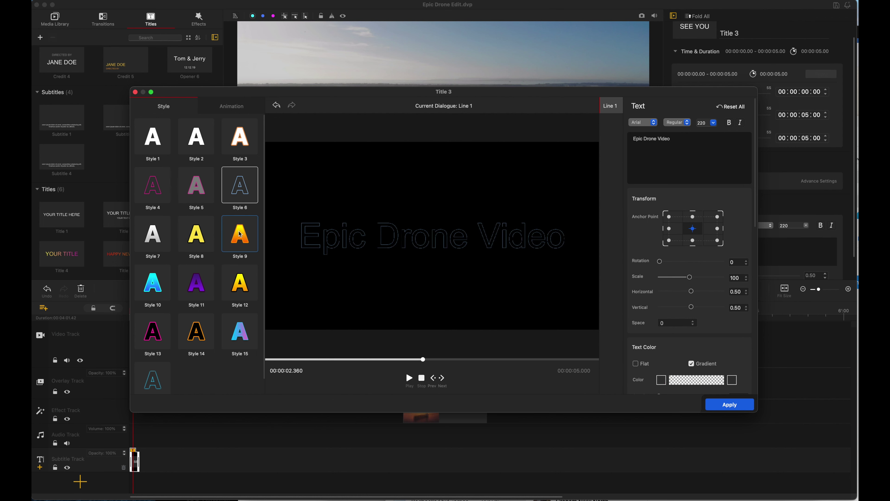
click(241, 234)
click(240, 280)
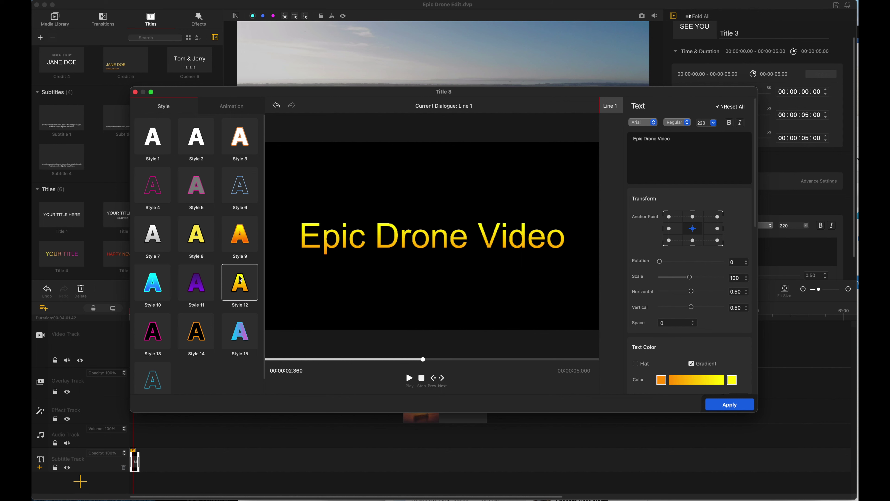
Keep the title's text color as a gradient and set its first color to Green
scroll(735, 377, down, 5)
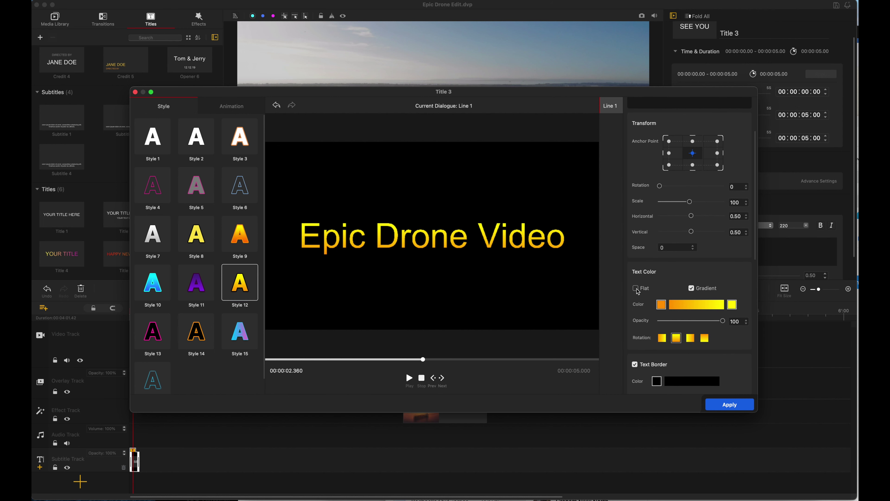
click(636, 288)
click(692, 288)
click(662, 305)
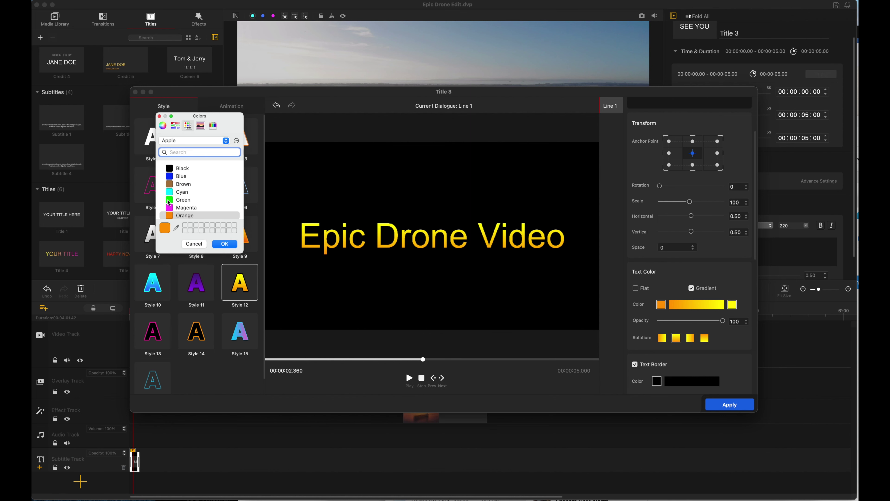
click(172, 203)
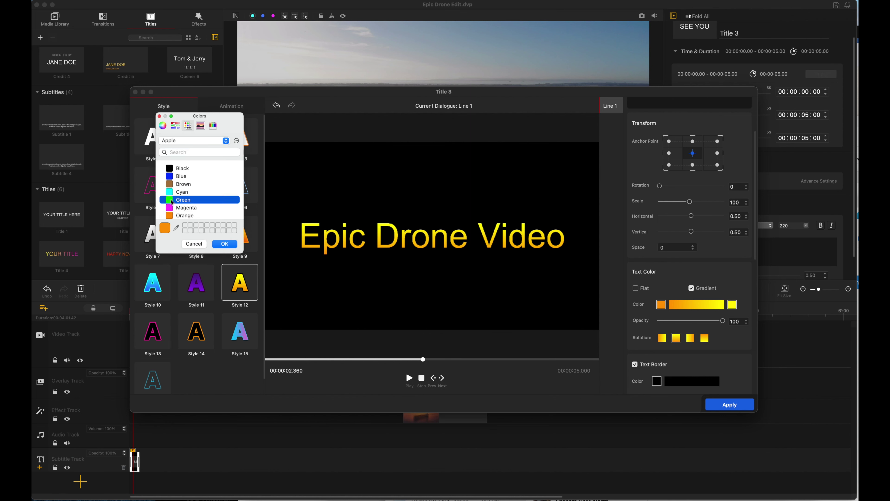
click(223, 243)
Set the gradient's second color to Blue and rotate the gradient to run horizontally across the title text
click(715, 306)
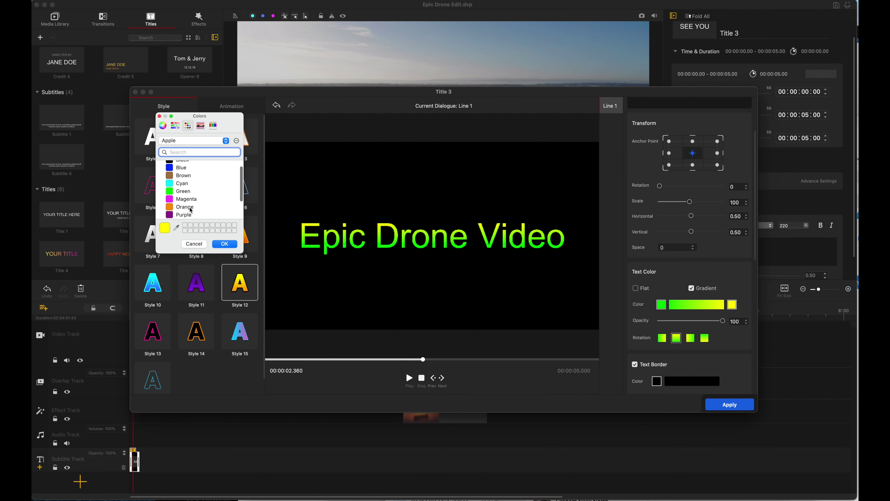
click(194, 168)
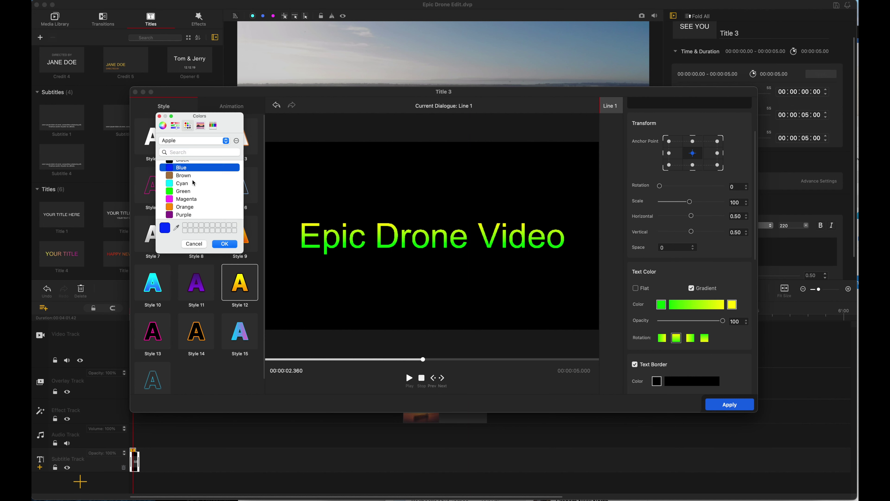
click(224, 244)
click(662, 339)
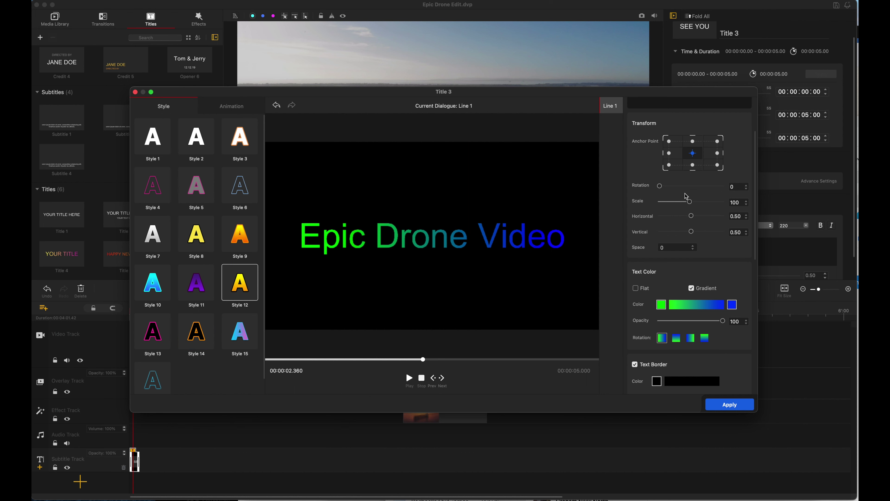
Give the title text an Orange border with a size of 44 and a blur of 33, and apply it
scroll(687, 196, down, 5)
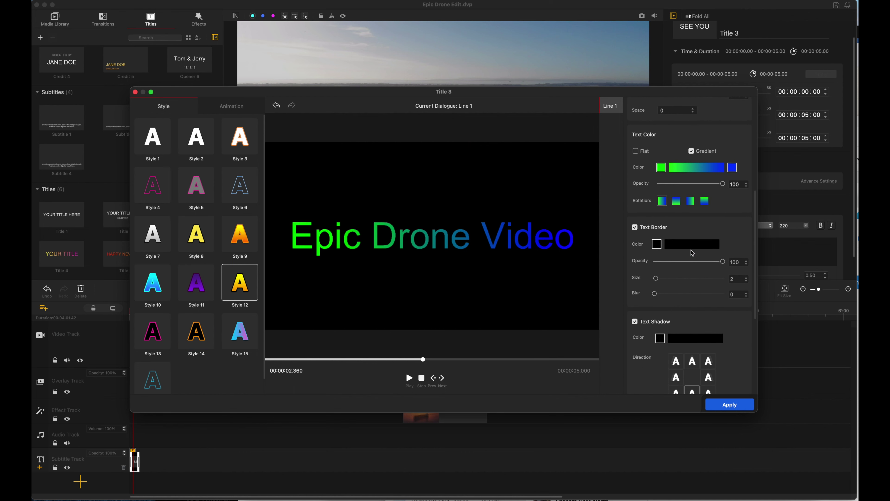
scroll(693, 253, down, 2)
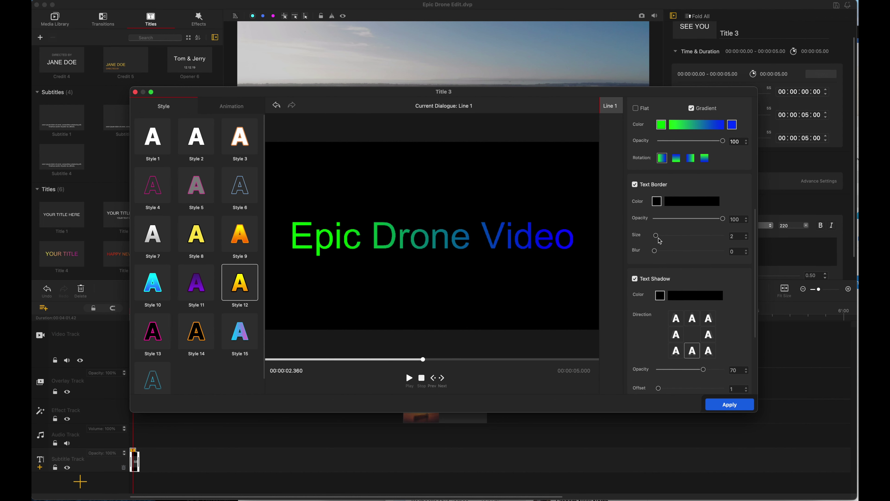
drag(658, 238, 668, 238)
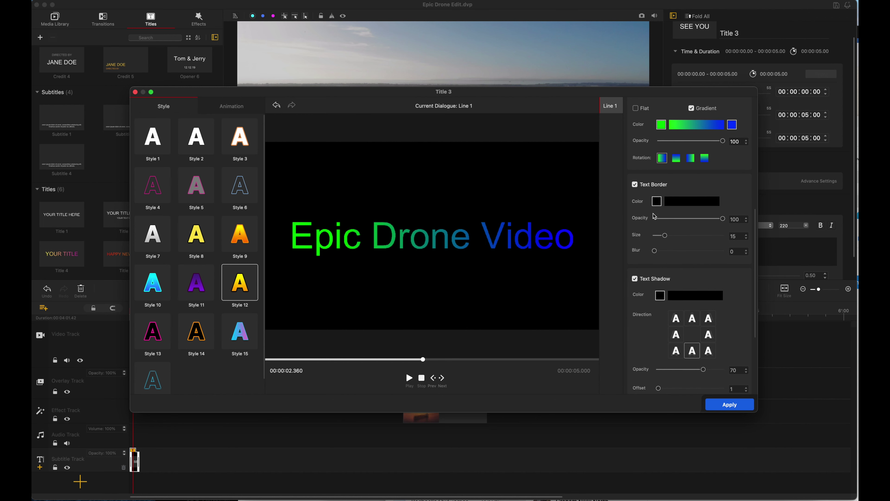
click(657, 201)
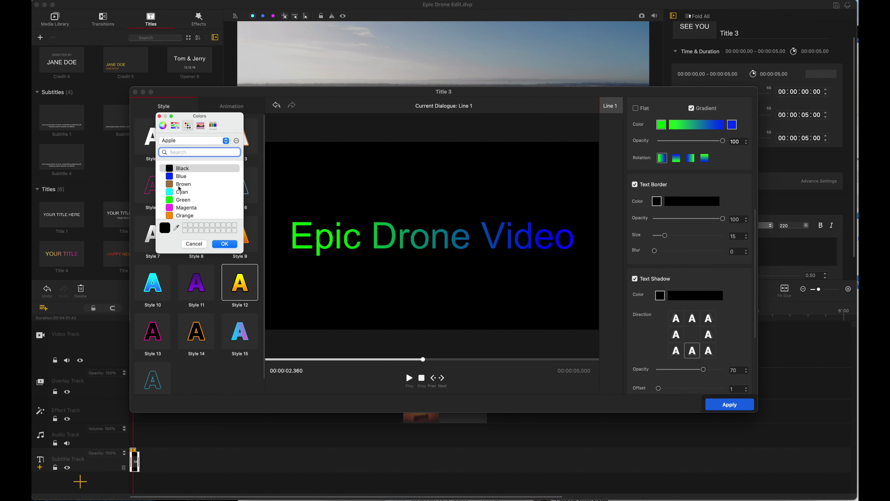
click(172, 216)
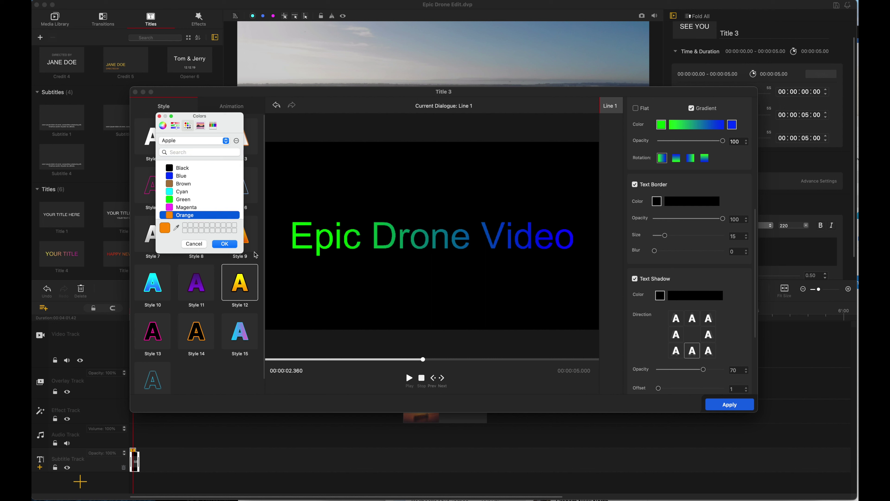
click(224, 244)
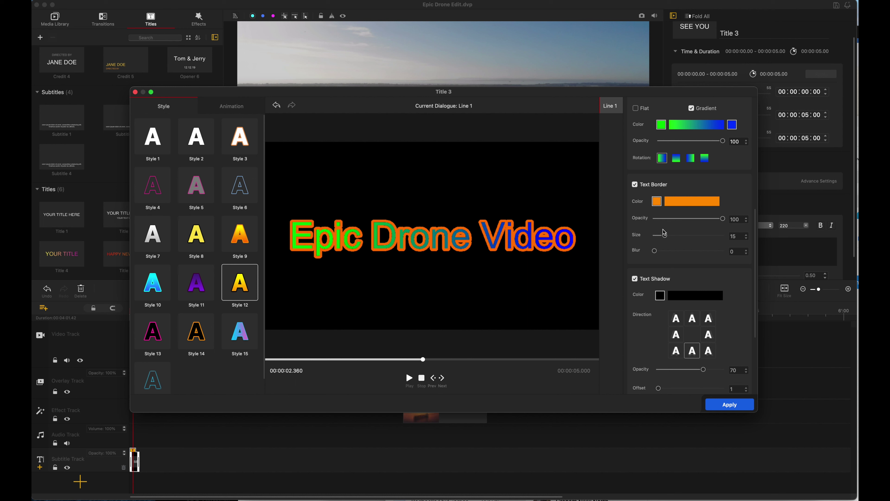
drag(666, 240, 679, 255)
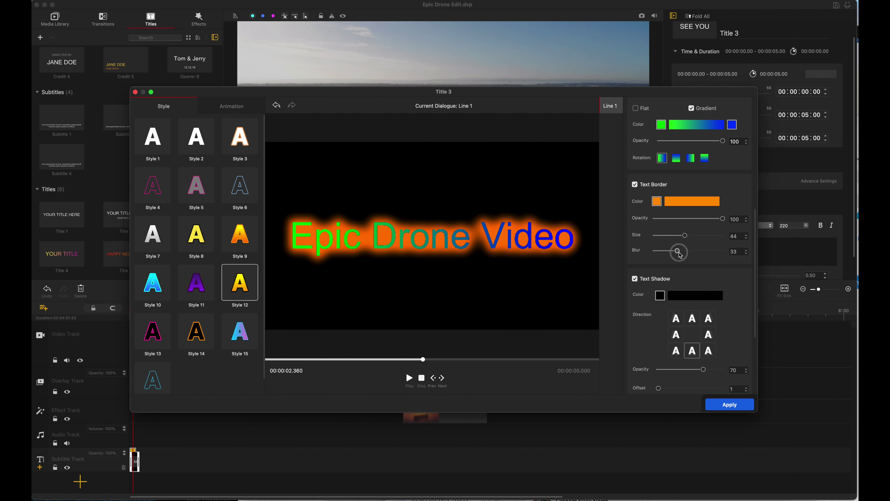
click(728, 407)
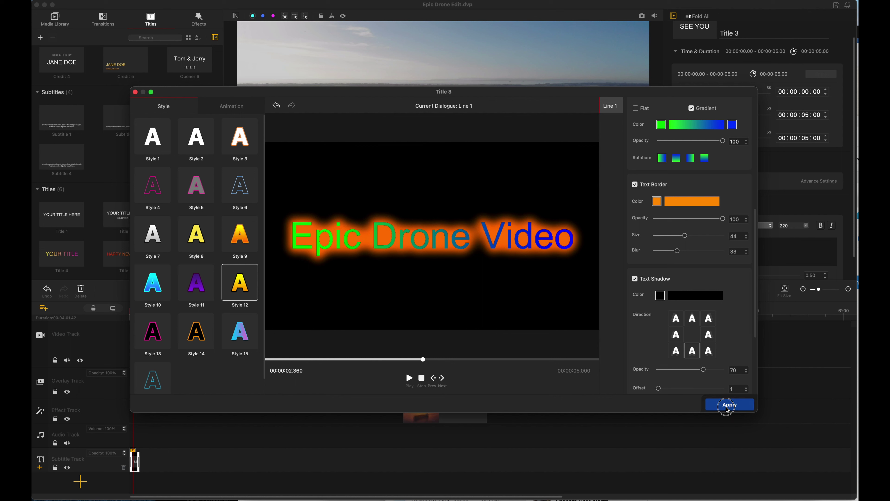
View the title's animation presets, and reopen its text editor in an enlarged window to inspect the paused title
click(231, 107)
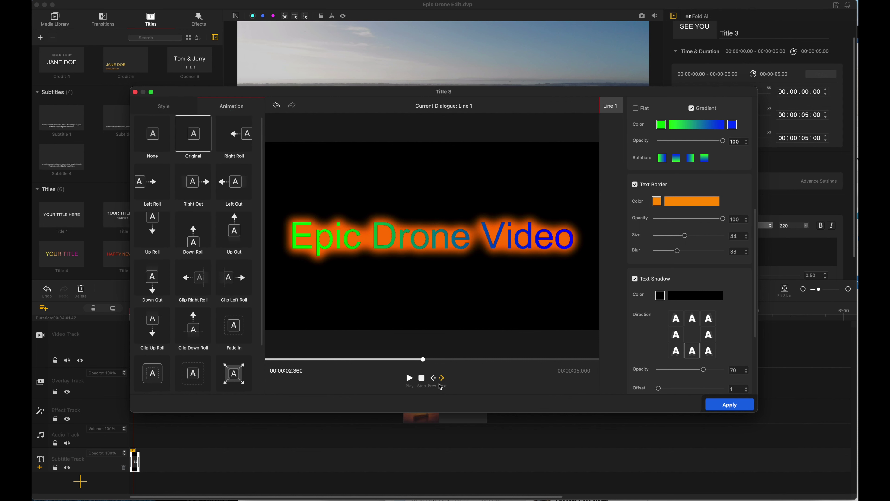
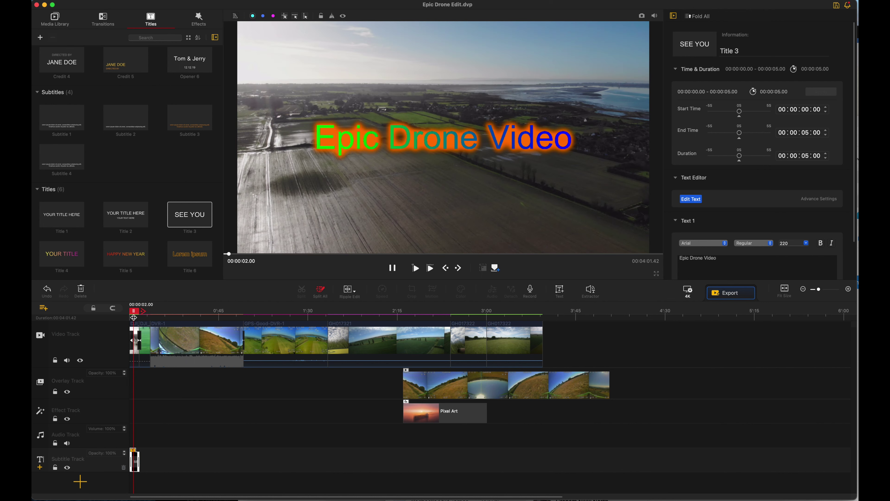
click(691, 200)
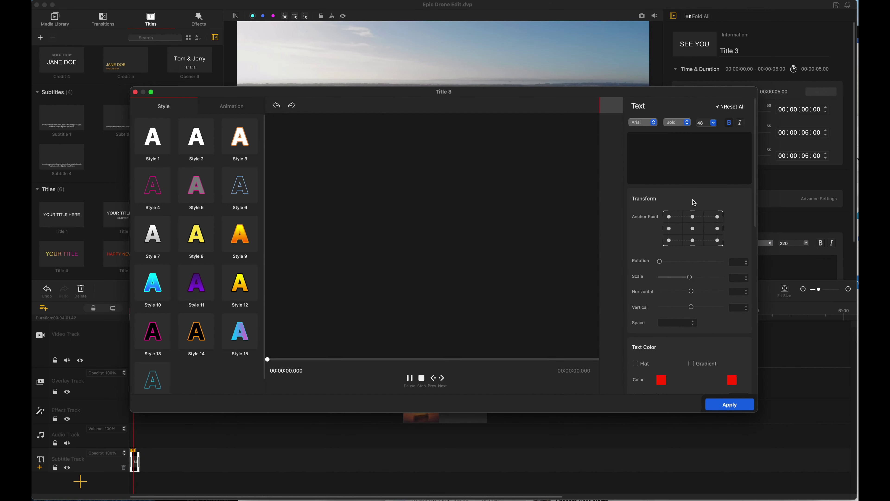
click(409, 379)
drag(329, 99, 276, 55)
drag(705, 367, 840, 432)
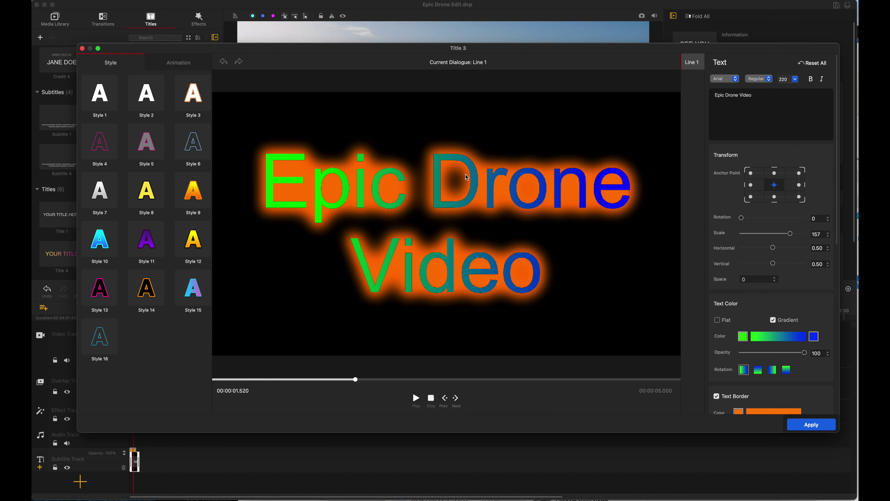
click(812, 424)
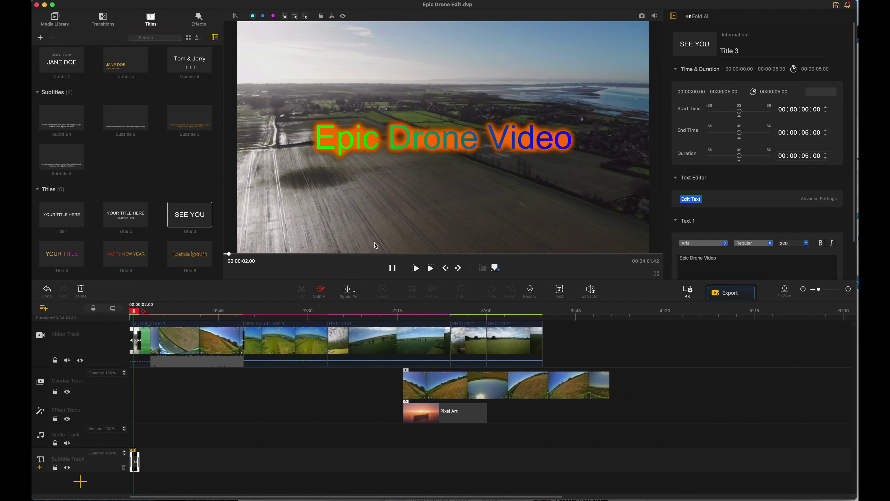
Add the Subtitle 2 template to the subtitle track at about 1:31 and replace its first line with "I almost crashed here!"
drag(133, 311, 314, 315)
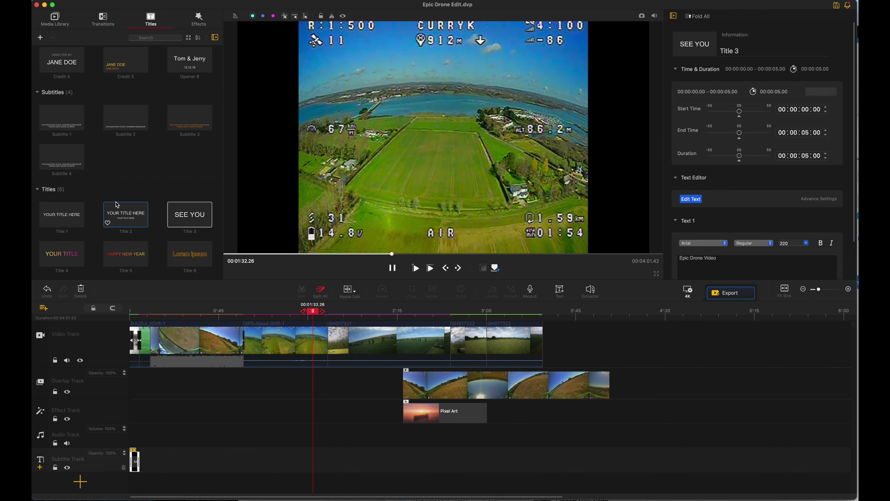
scroll(151, 179, up, 1)
drag(122, 129, 317, 464)
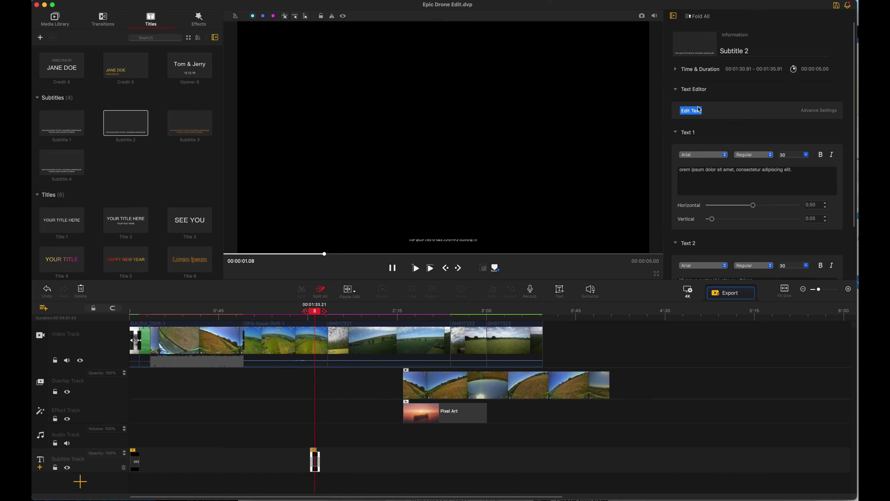
click(691, 111)
key(super+a)
text(I ala)
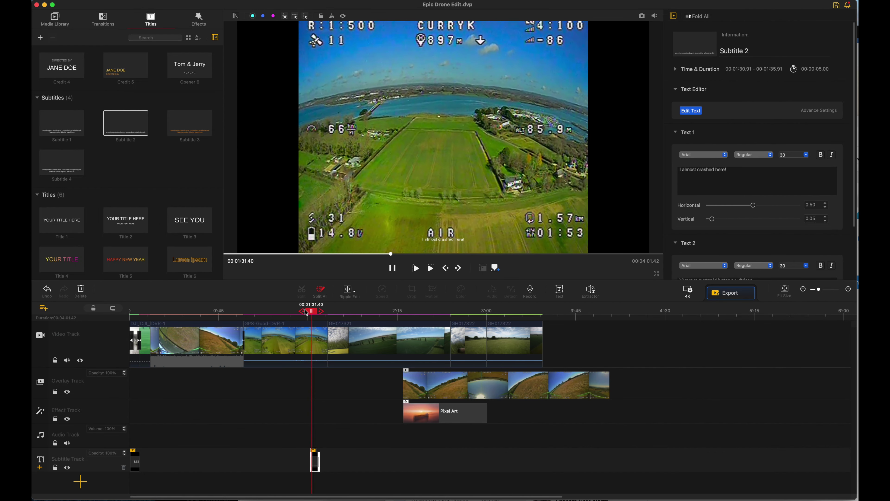
Set the font size of the "I almost crashed here!" subtitle to 96 and apply it
double_click(315, 460)
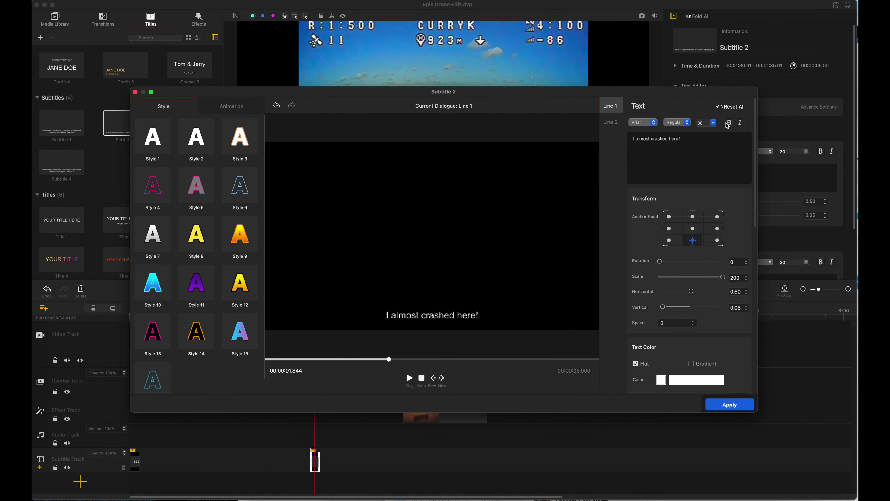
click(714, 122)
click(702, 156)
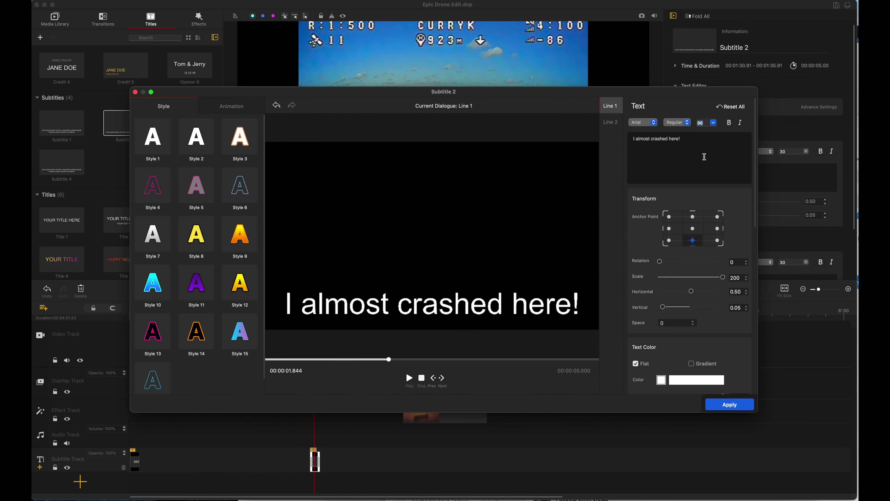
click(730, 405)
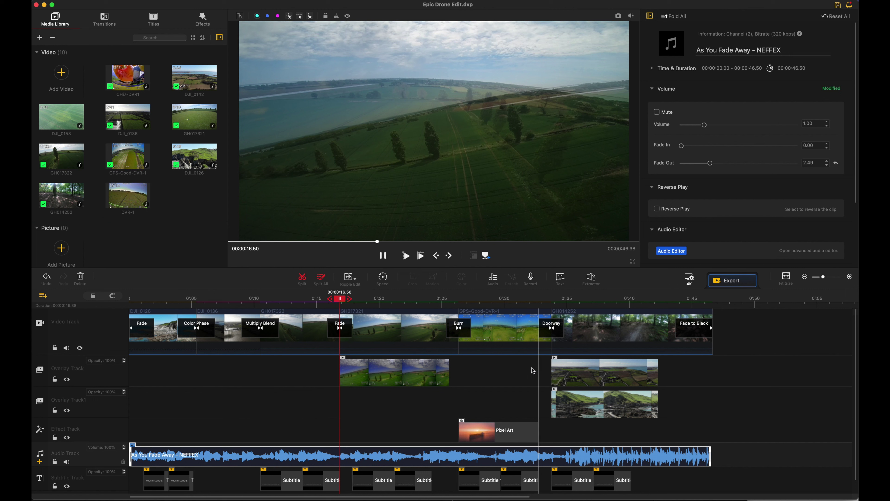
Open the project's export settings, keep MP4 as the format, and start exporting "Epic Drone Edit 1"
drag(339, 299, 594, 322)
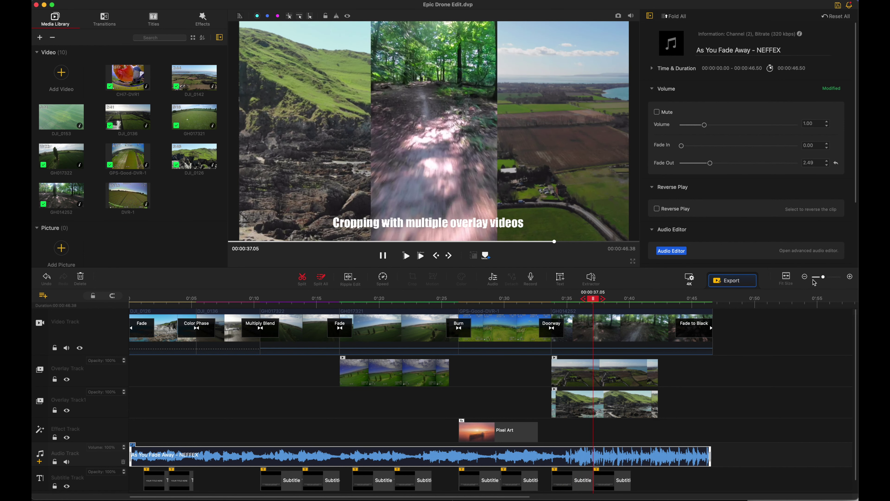
mouse_move(823, 279)
mouse_down()
mouse_move(814, 278)
mouse_move(823, 280)
mouse_up()
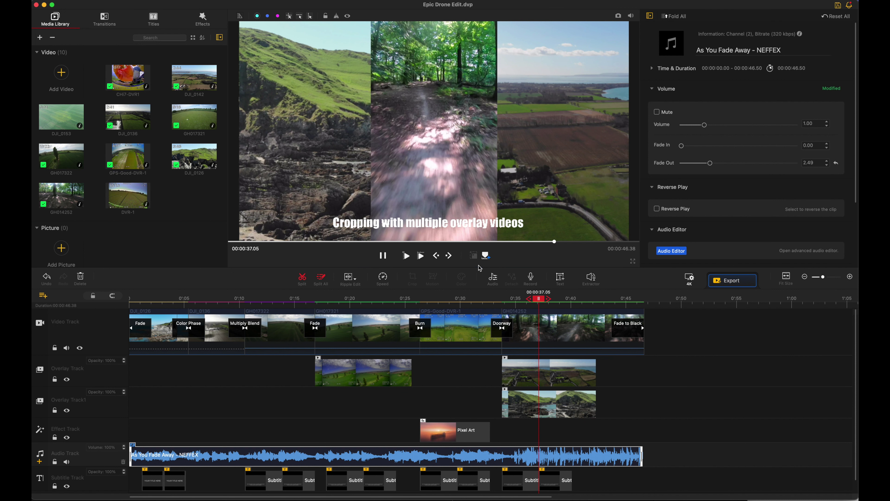
click(733, 281)
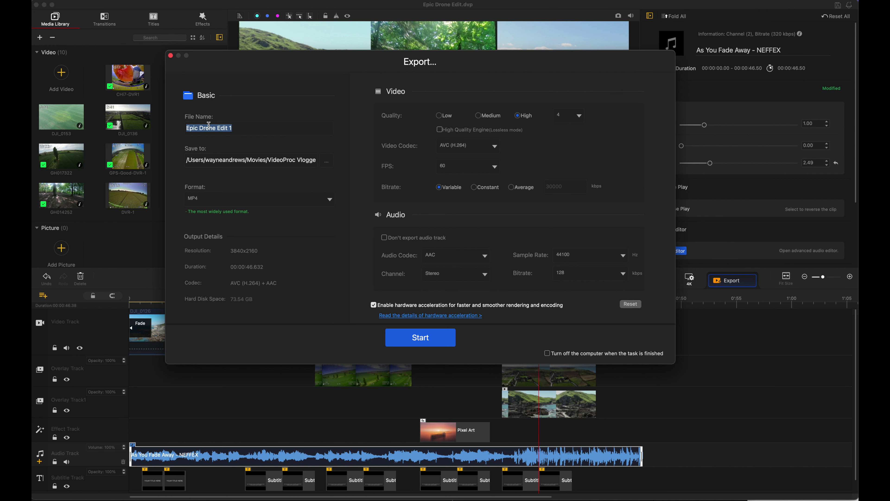
click(240, 201)
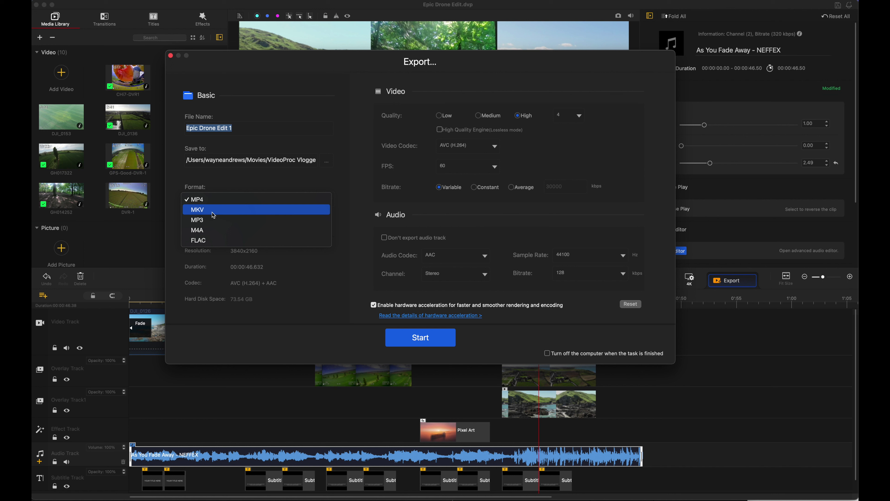
click(217, 201)
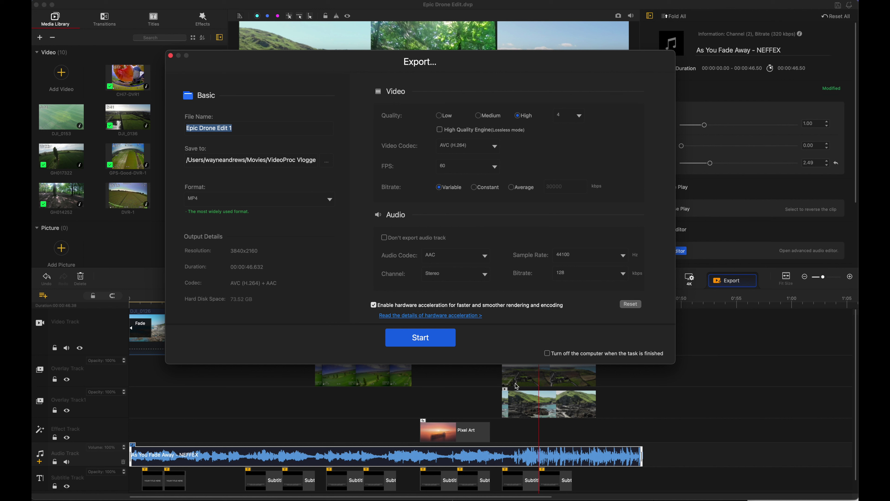
click(433, 339)
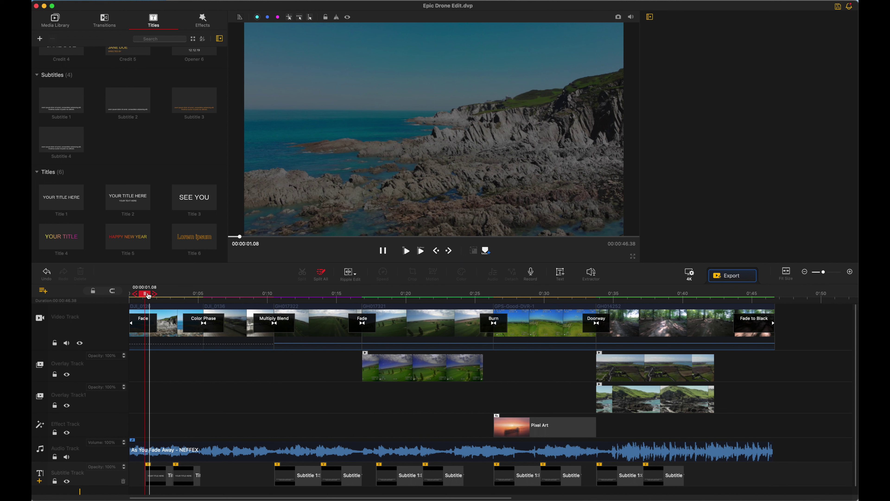
Inspect the first Title 1 clip's timing settings and its animation setting in the text editor, and close the editor
mouse_move(145, 298)
mouse_down()
mouse_move(191, 296)
mouse_move(159, 296)
mouse_up()
click(160, 474)
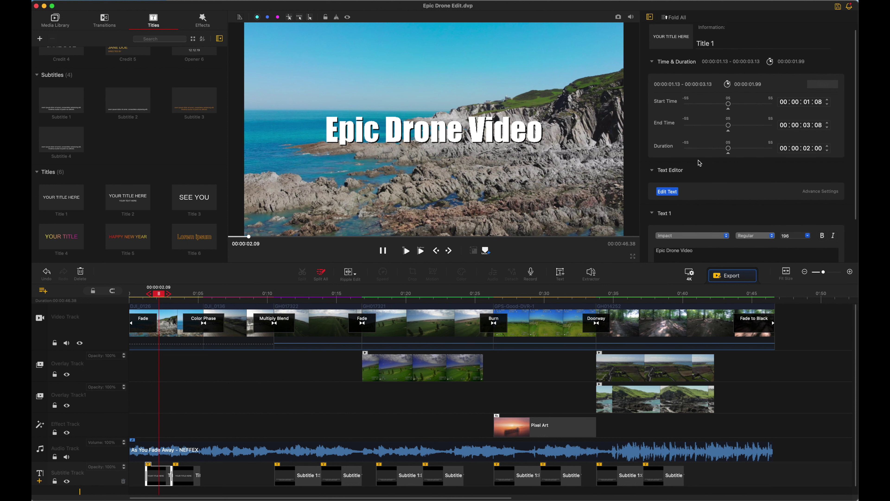
scroll(700, 158, down, 4)
scroll(700, 162, up, 5)
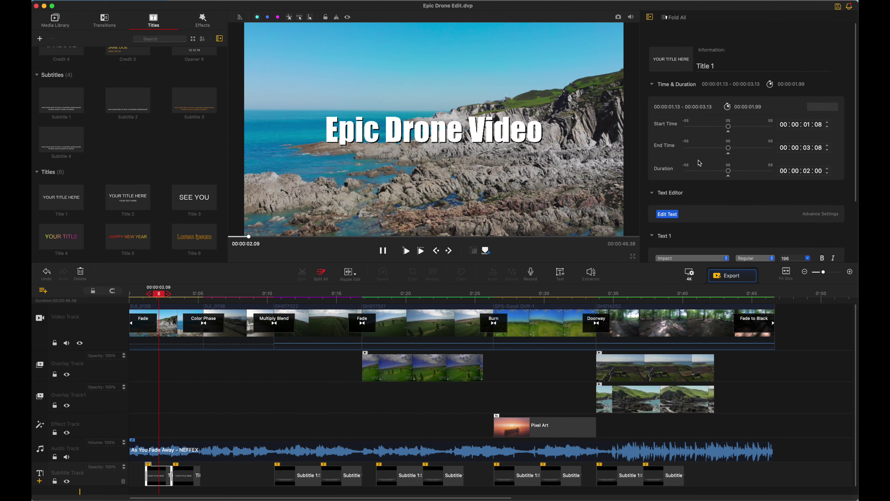
scroll(699, 163, down, 2)
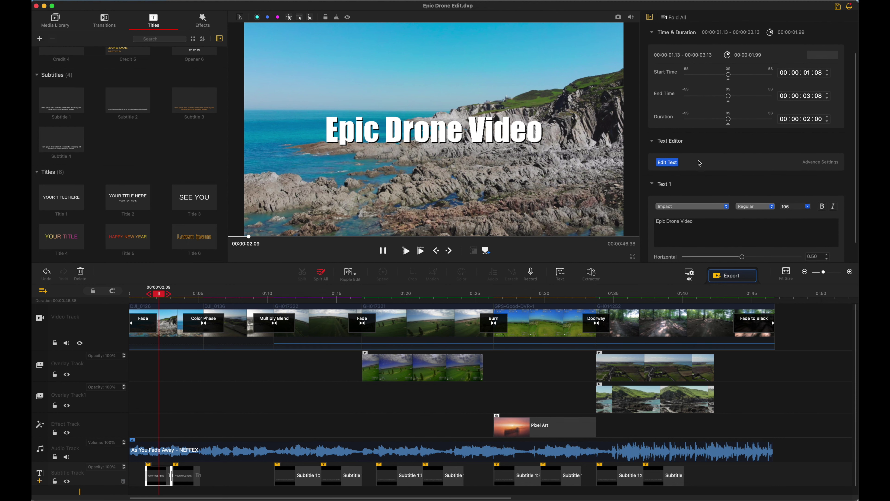
click(662, 161)
click(232, 108)
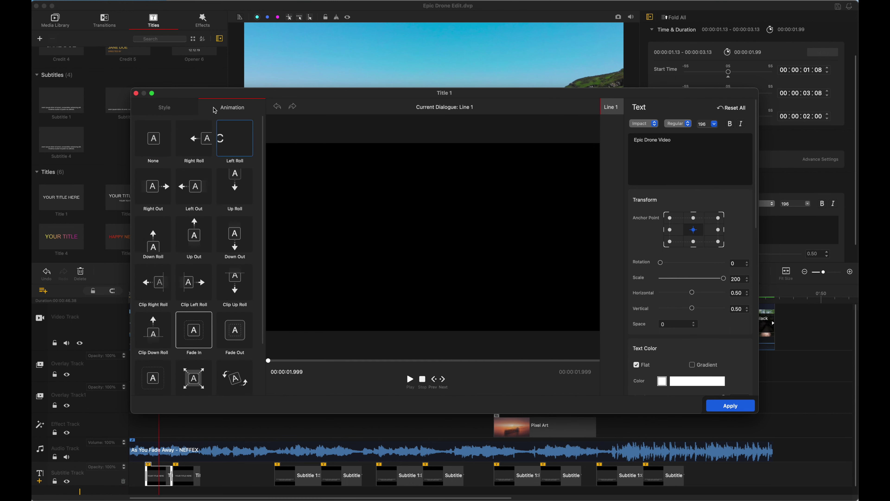
click(137, 93)
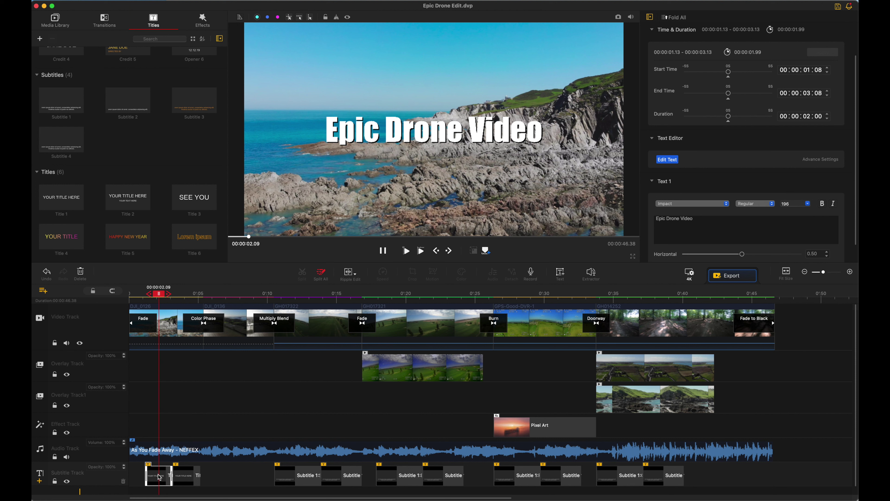
Inspect the second Title 1 clip's text, style and transform settings in the text editor, and close the editor
click(185, 476)
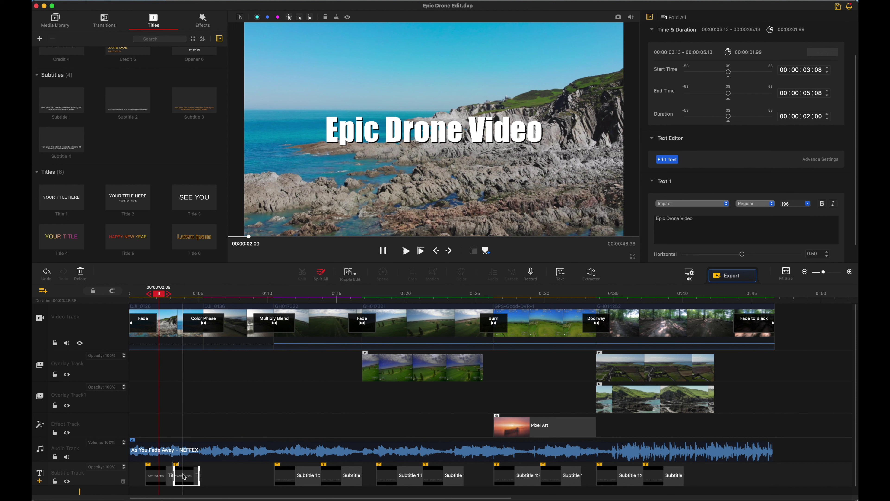
click(667, 159)
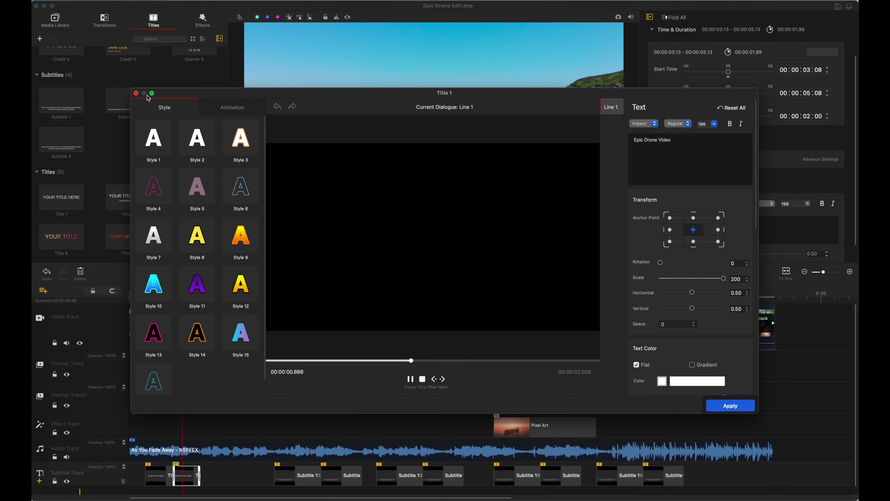
key(Escape)
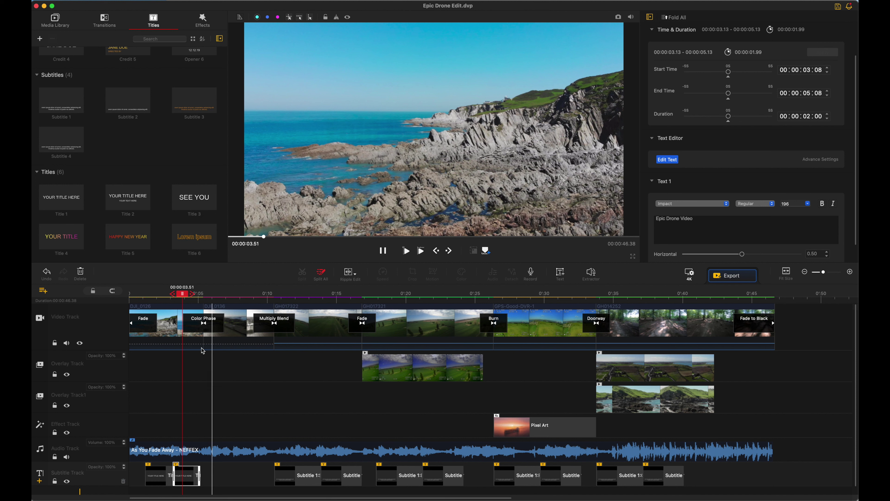
scroll(157, 203, up, 5)
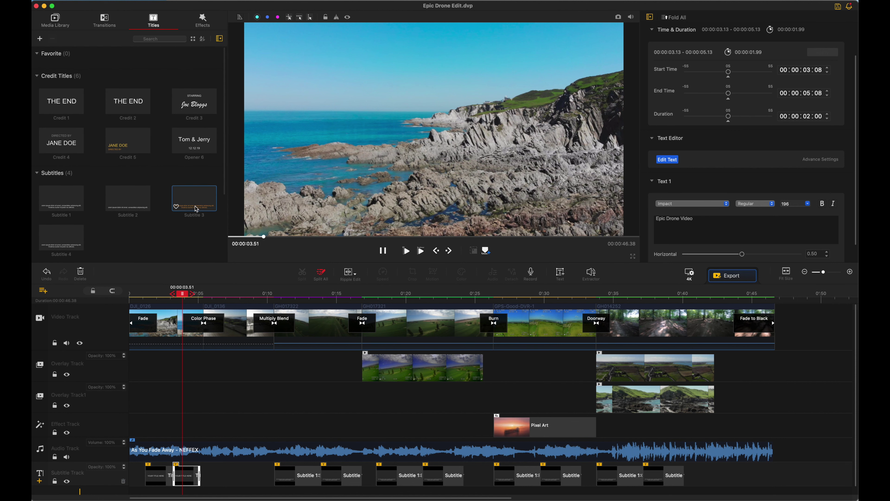
click(667, 159)
key(space)
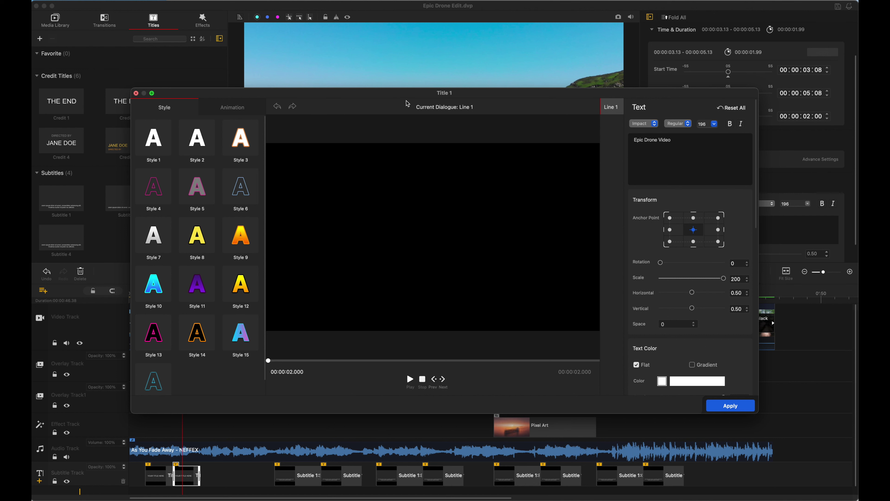
click(136, 93)
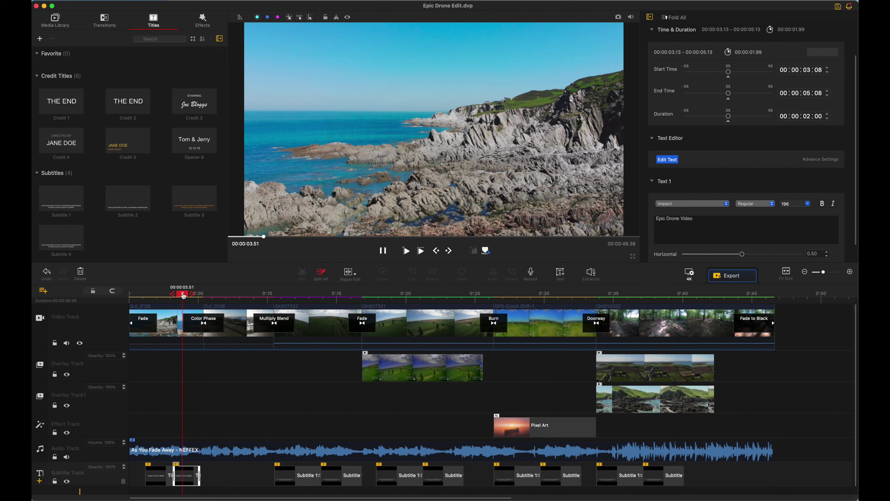
Add a plain text clip to the subtitle track at about 0:06, after the title clips, and set its font to Impact
drag(196, 293, 213, 295)
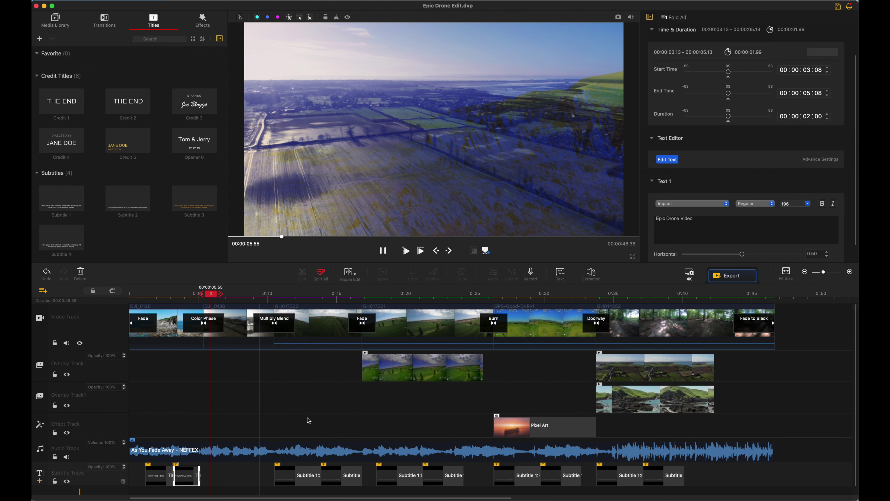
click(561, 274)
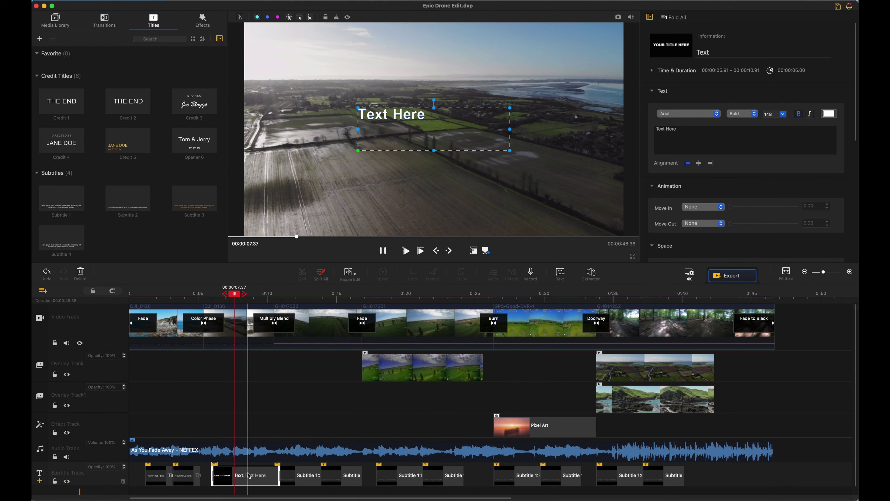
click(703, 114)
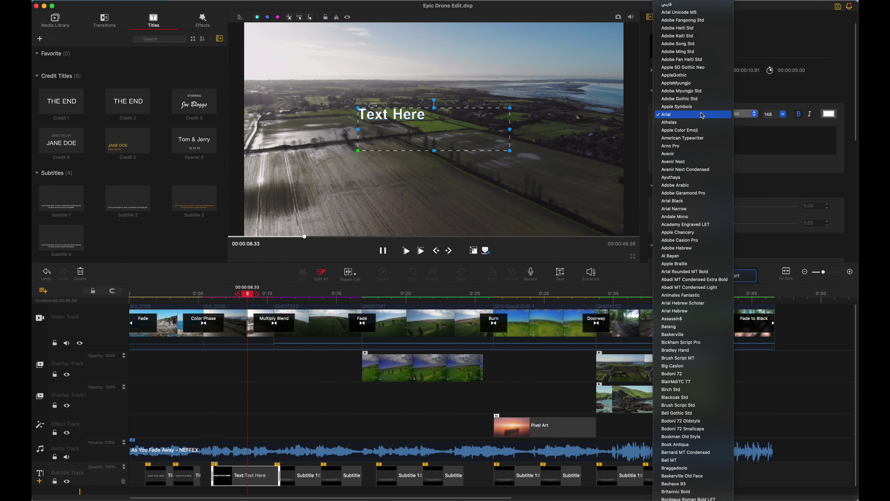
scroll(703, 115, down, 15)
scroll(703, 115, down, 10)
click(703, 115)
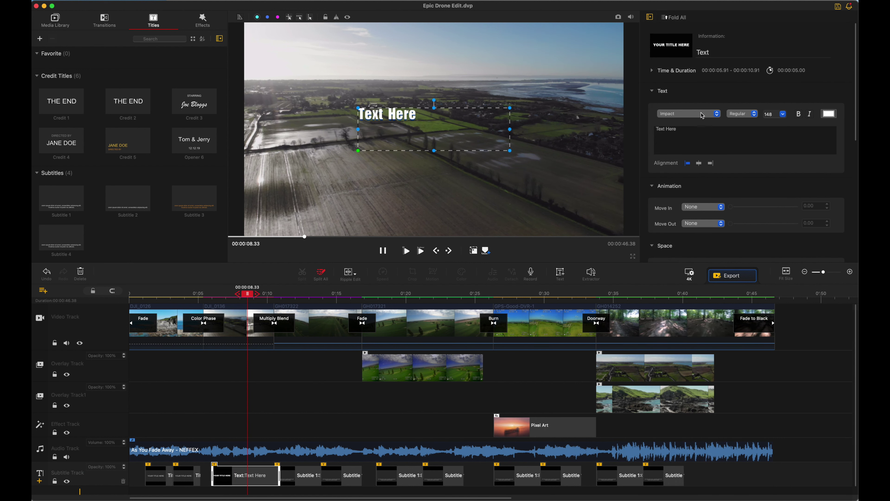
Center-align the new "Text Here" clip's text and set its font size to 196
click(699, 164)
click(783, 114)
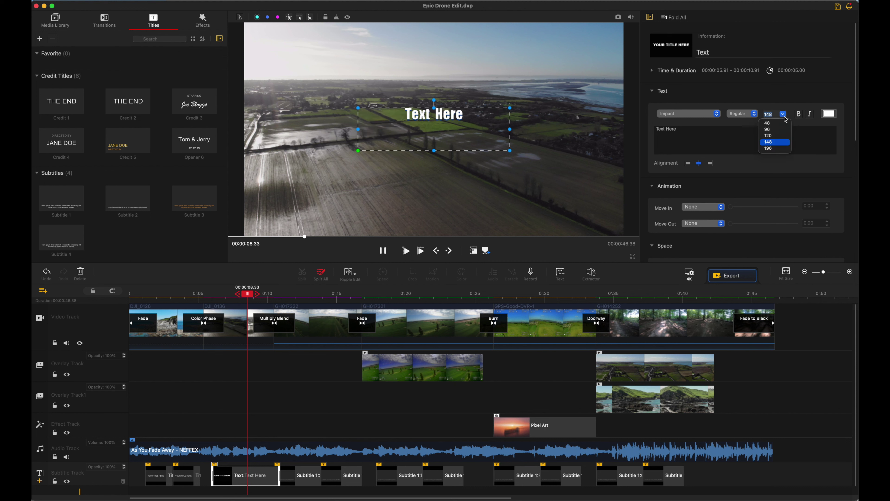
click(775, 149)
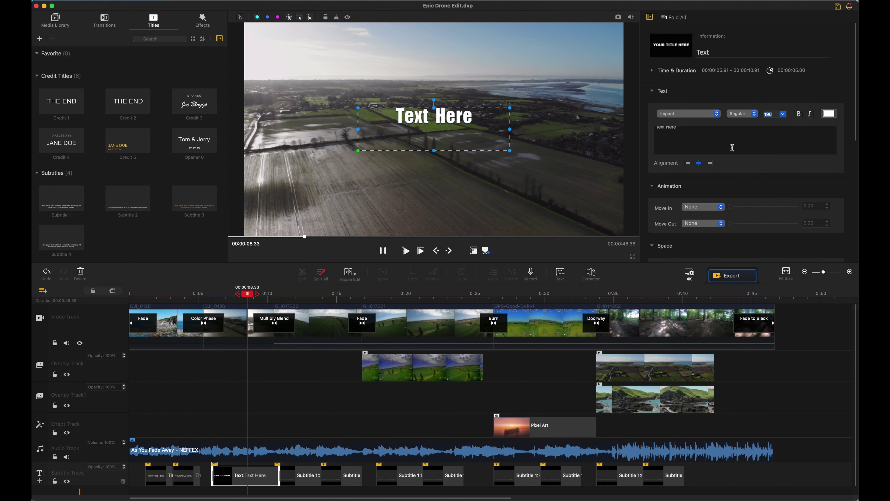
Give the "Text Here" text a black shadow cast toward the lower right with an offset of 26
scroll(730, 174, down, 5)
scroll(731, 173, down, 6)
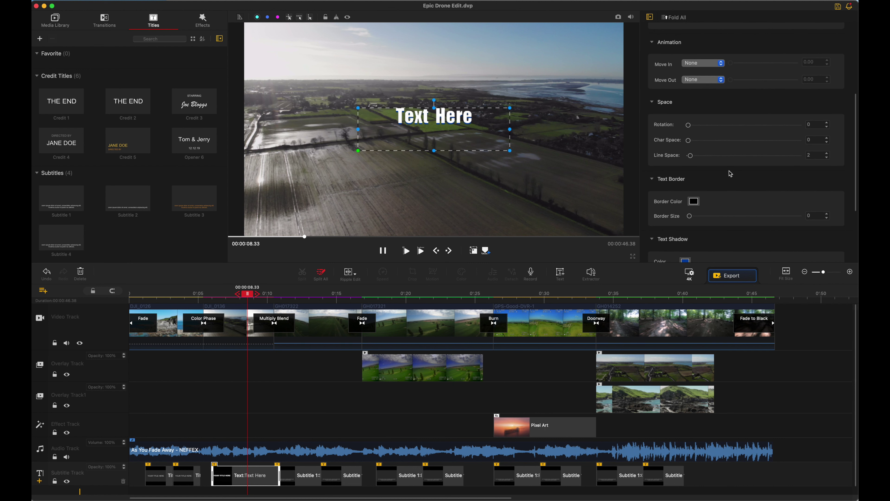
click(686, 185)
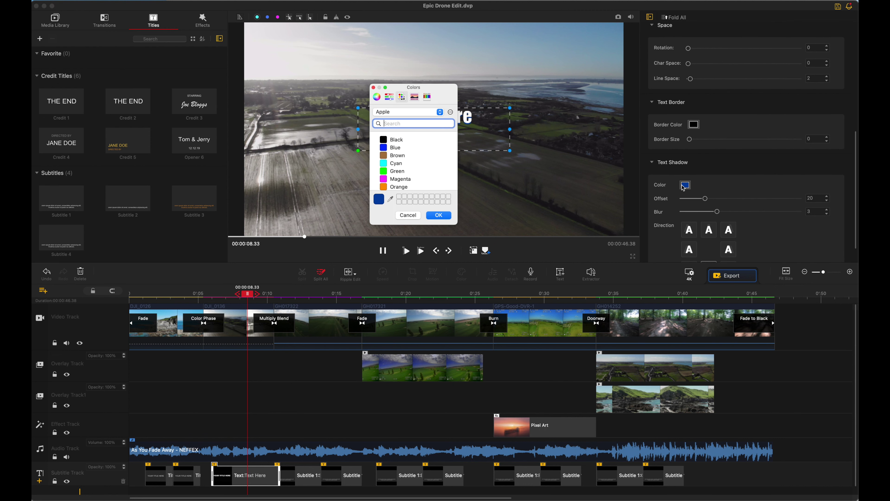
click(386, 139)
click(438, 216)
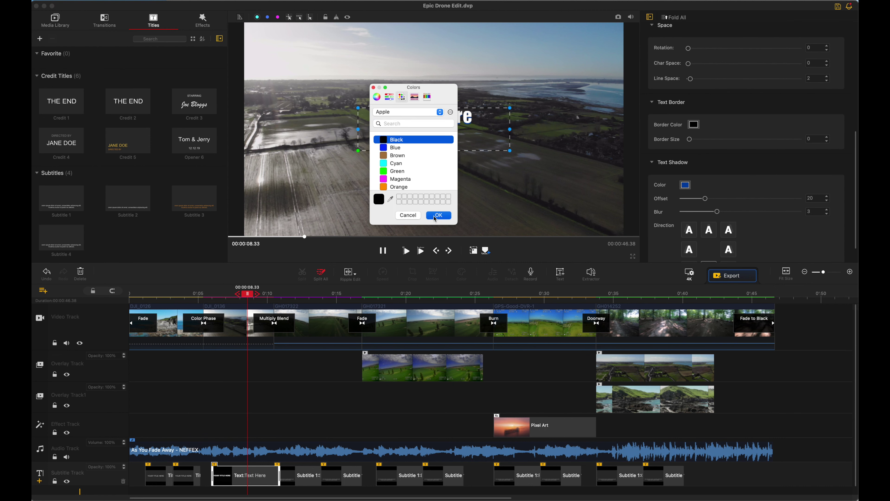
scroll(791, 215, down, 2)
click(728, 243)
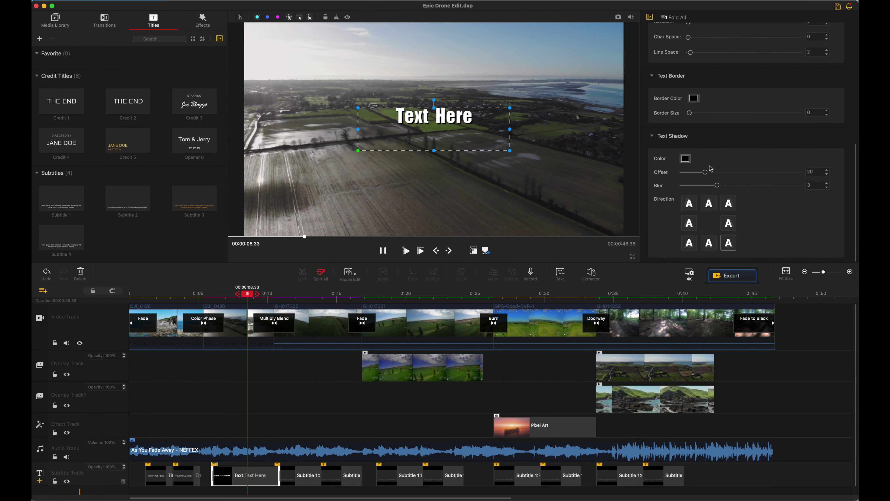
click(706, 173)
drag(707, 173, 715, 173)
Tighten the height of the "Text Here" box around its text and enlarge it to span most of the frame's width
drag(433, 150, 435, 131)
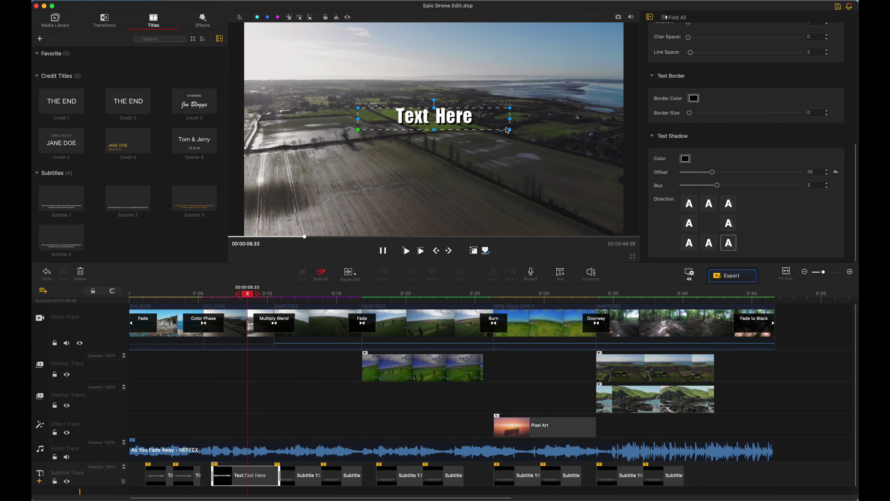
drag(509, 129, 559, 167)
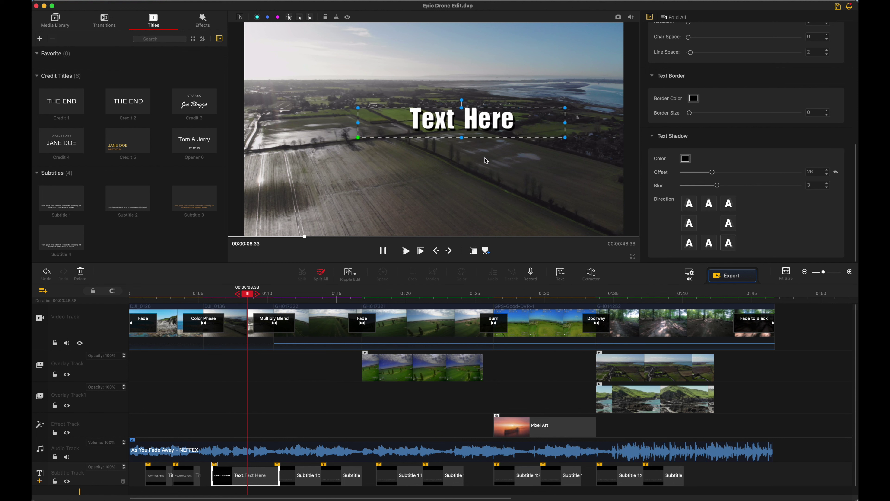
drag(363, 141, 296, 150)
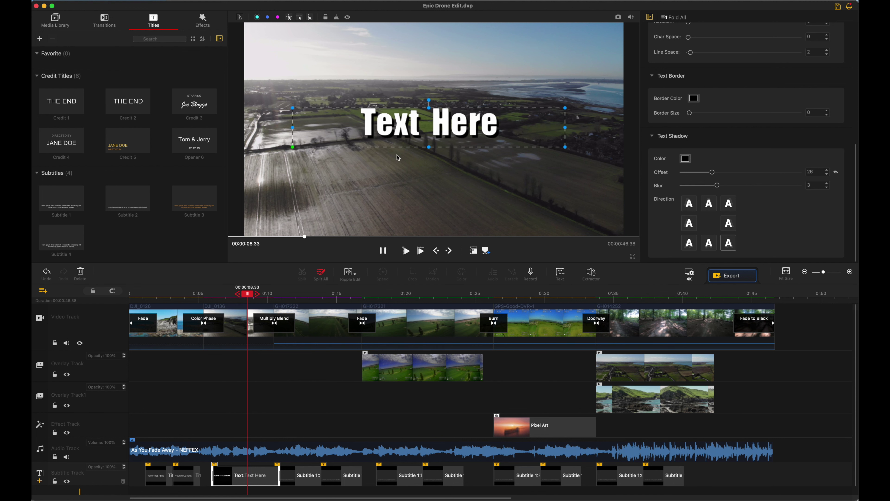
drag(565, 147, 591, 151)
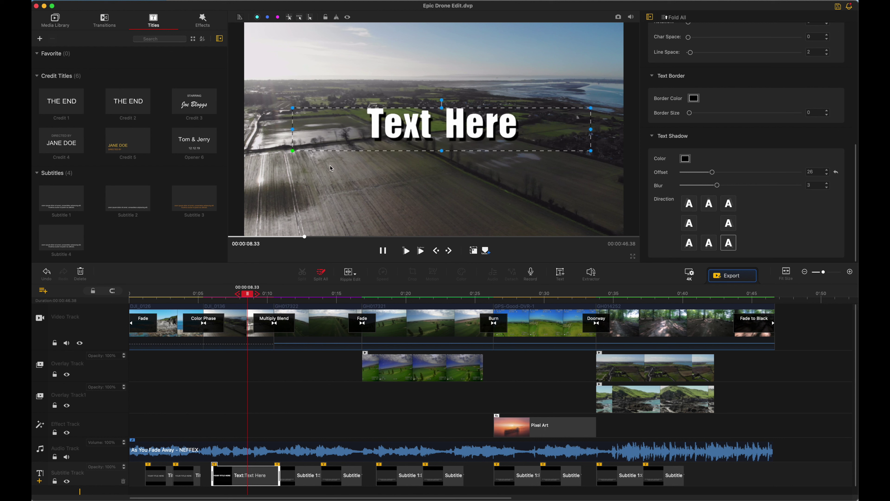
drag(293, 151, 277, 153)
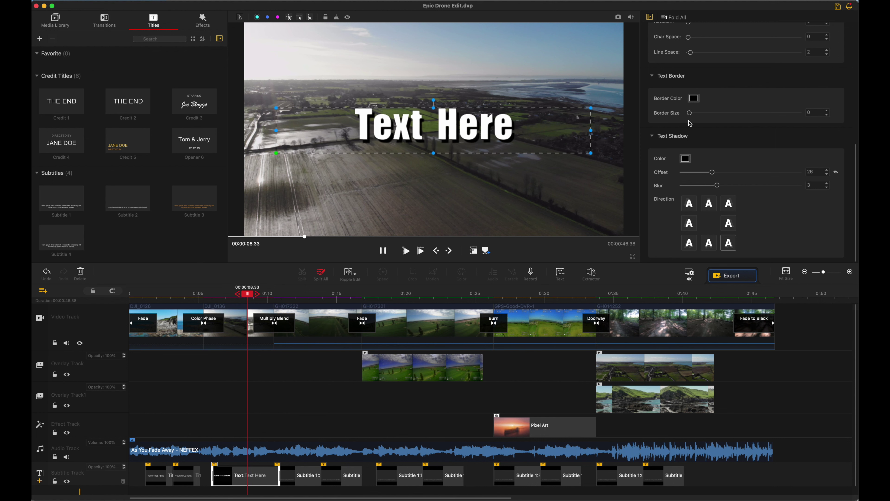